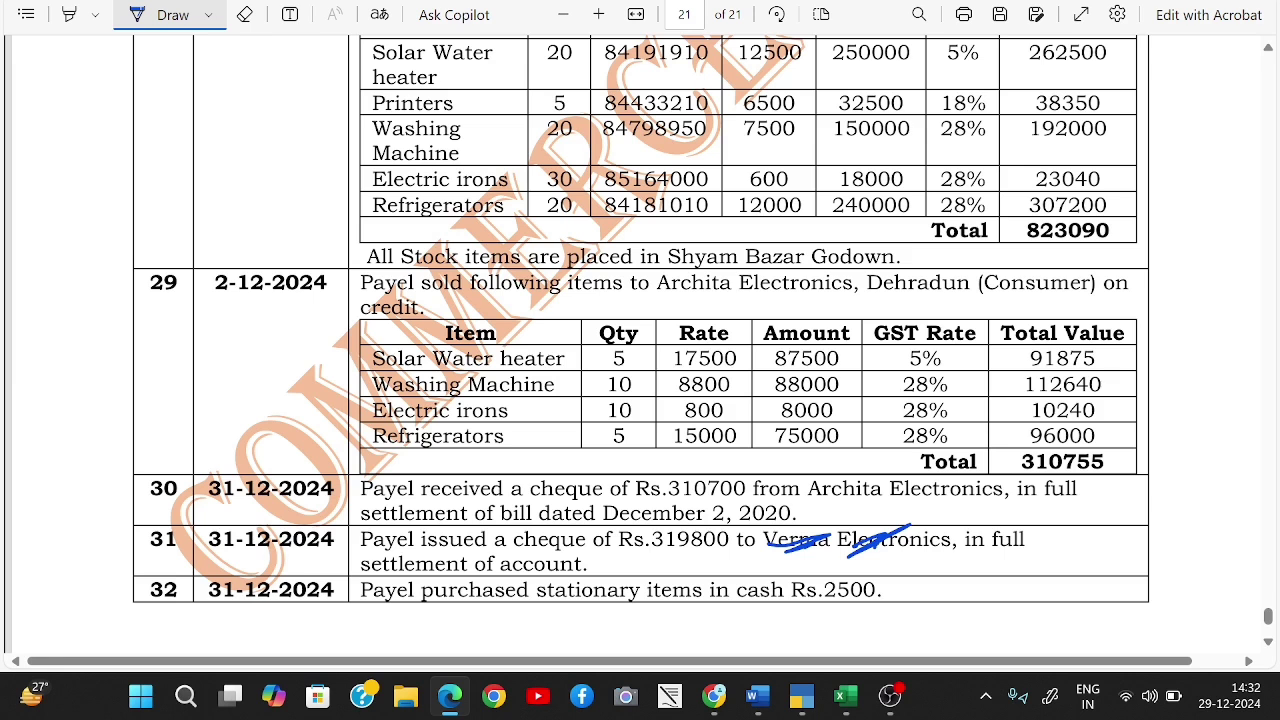
Circle transaction 31, tick the 823090 total, and underline Verma Electronics with the handwritten correction "Great E" beneath it.
mouse_move(178, 524)
left_mouse_down()
mouse_move(130, 540)
mouse_move(170, 568)
mouse_move(182, 528)
left_mouse_up()
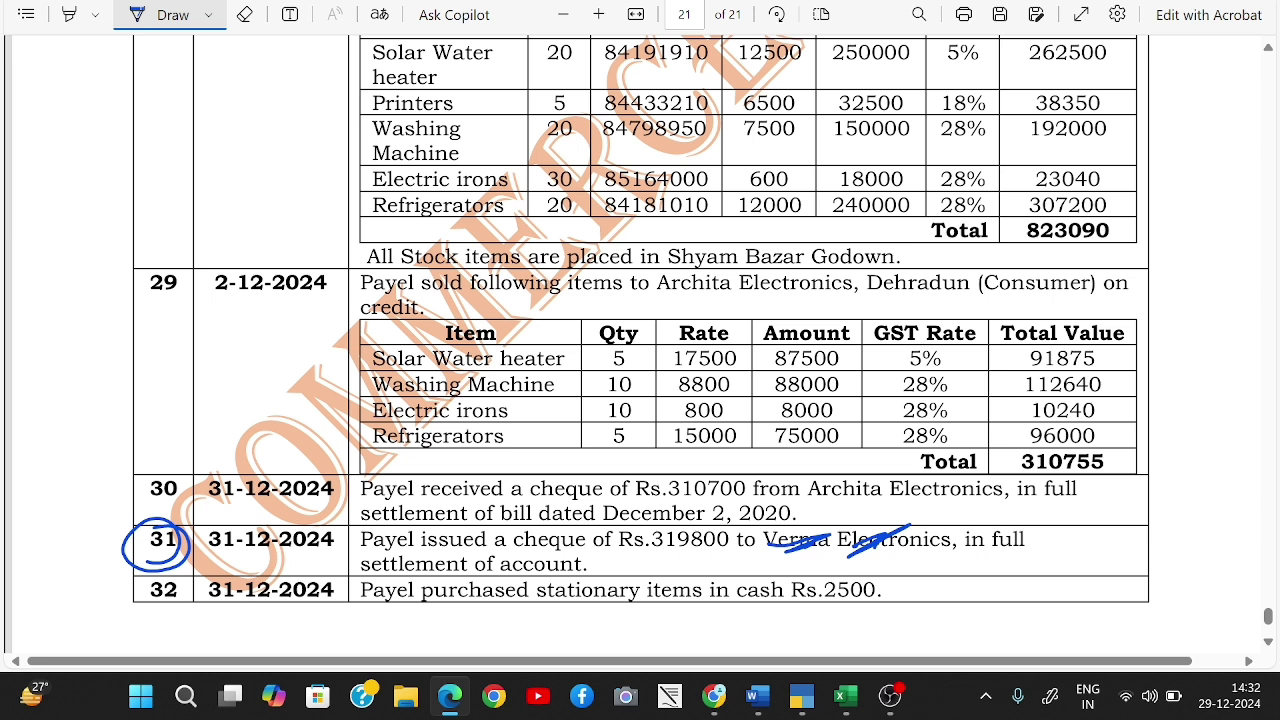
left_click_drag(1112, 232, 1194, 206)
mouse_move(770, 566)
left_mouse_down()
mouse_move(852, 560)
mouse_move(890, 578)
mouse_move(991, 558)
mouse_move(1060, 582)
left_mouse_up()
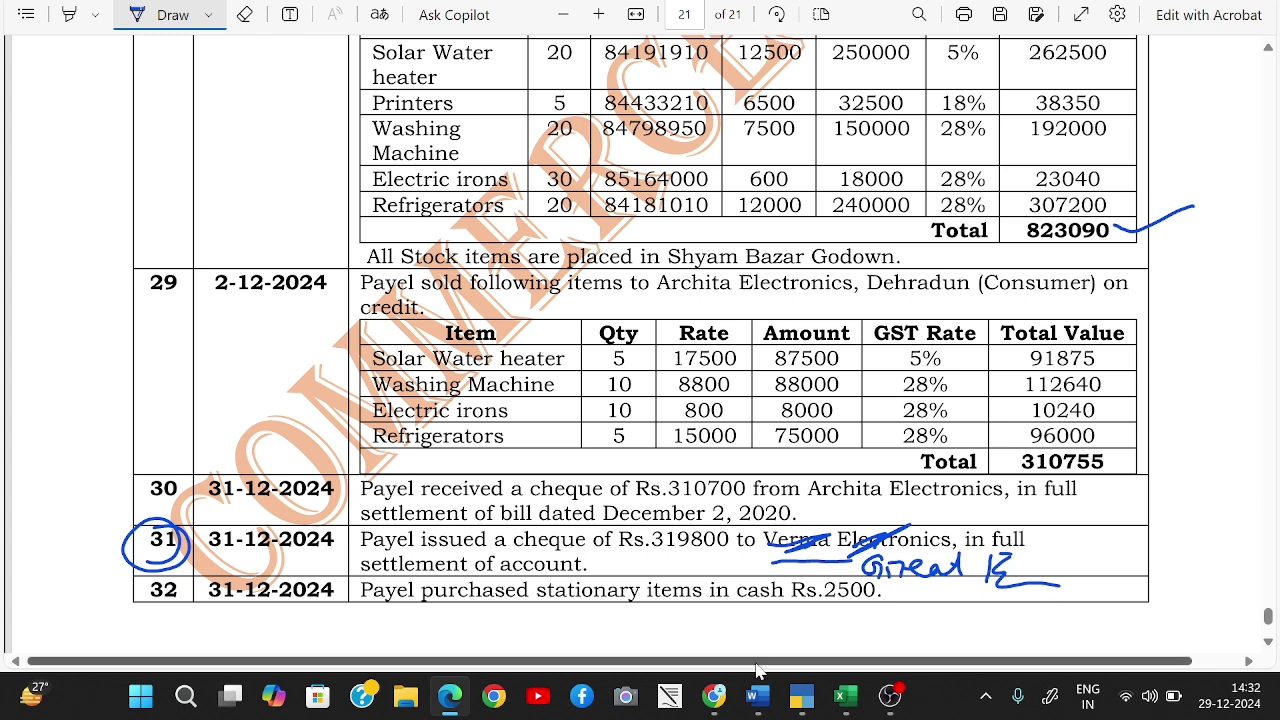
Switch to TallyPrime and check the Great Eastern A/c ledger, returning to the Gateway of Tally.
left_click(801, 696)
key("Escape")
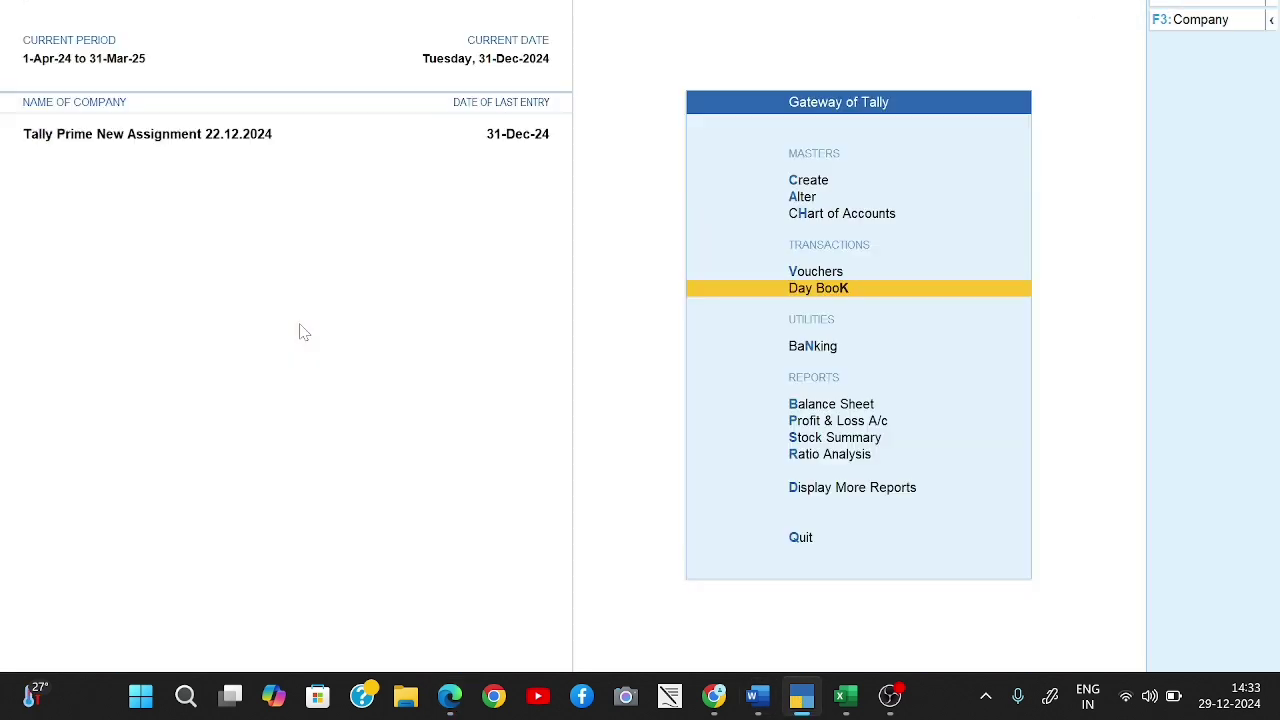
key("Escape")
key("Escape")
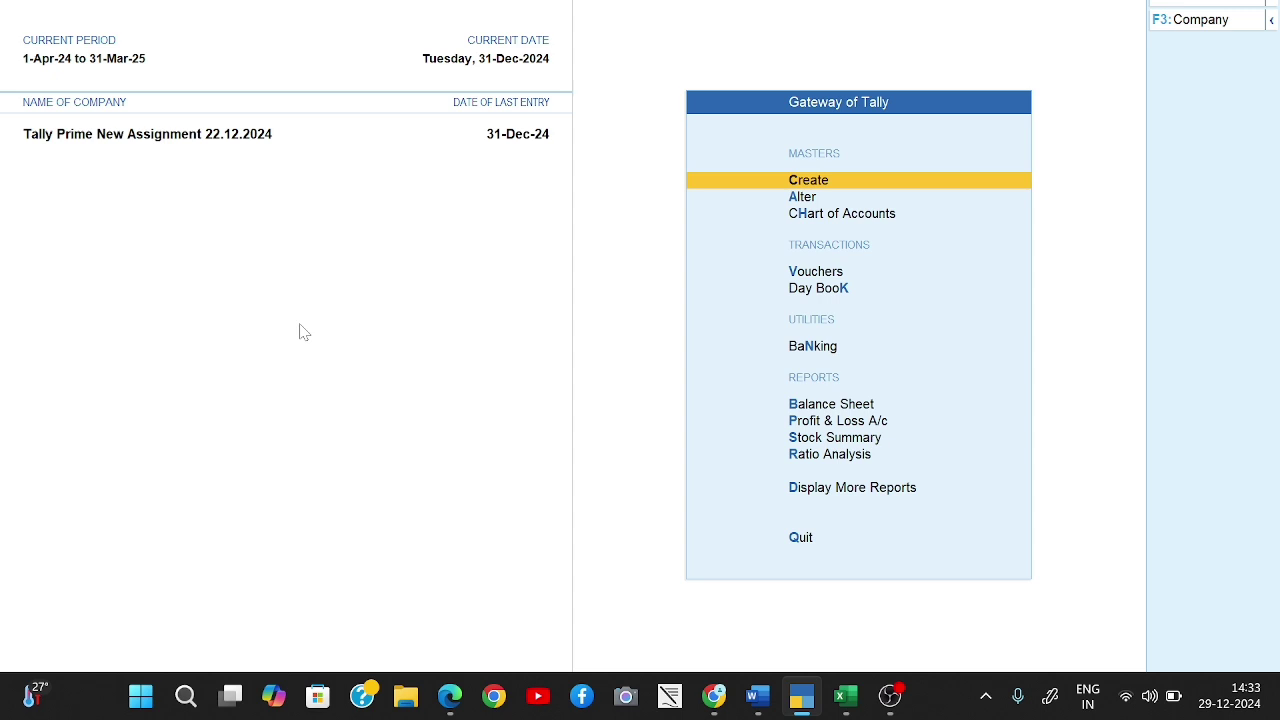
key("d")
key("a")
type("l")
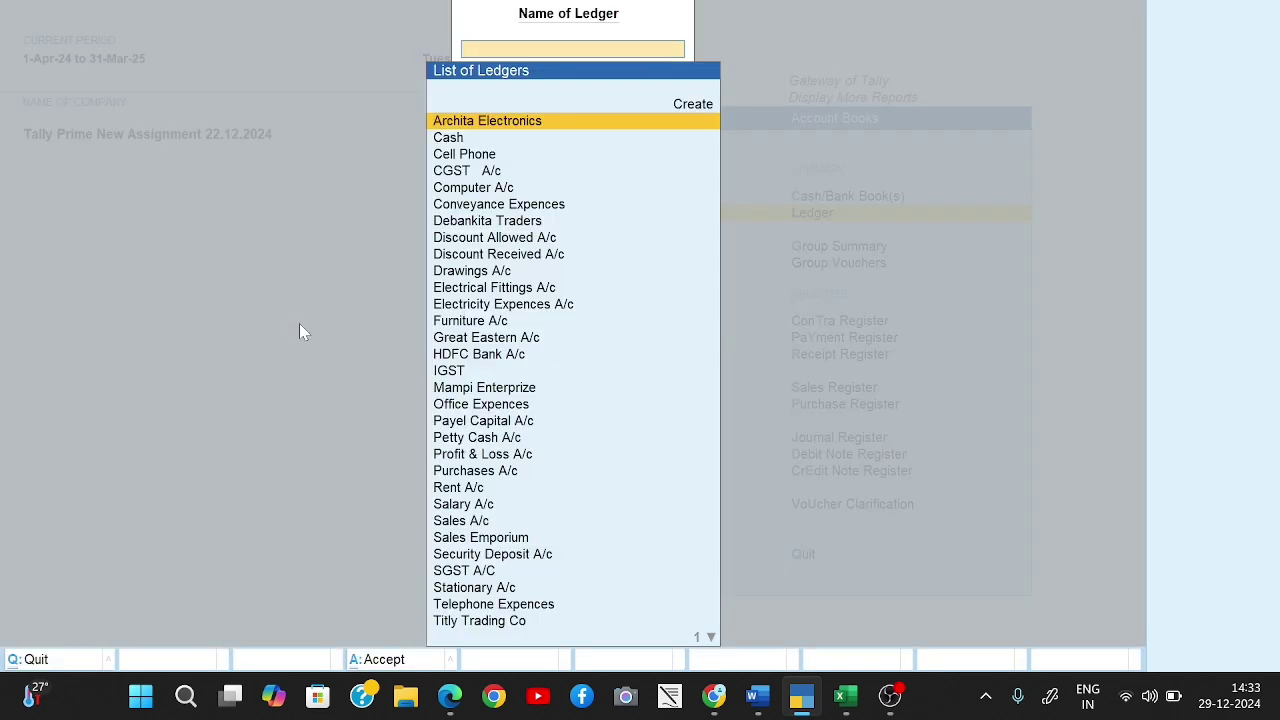
type("Gre")
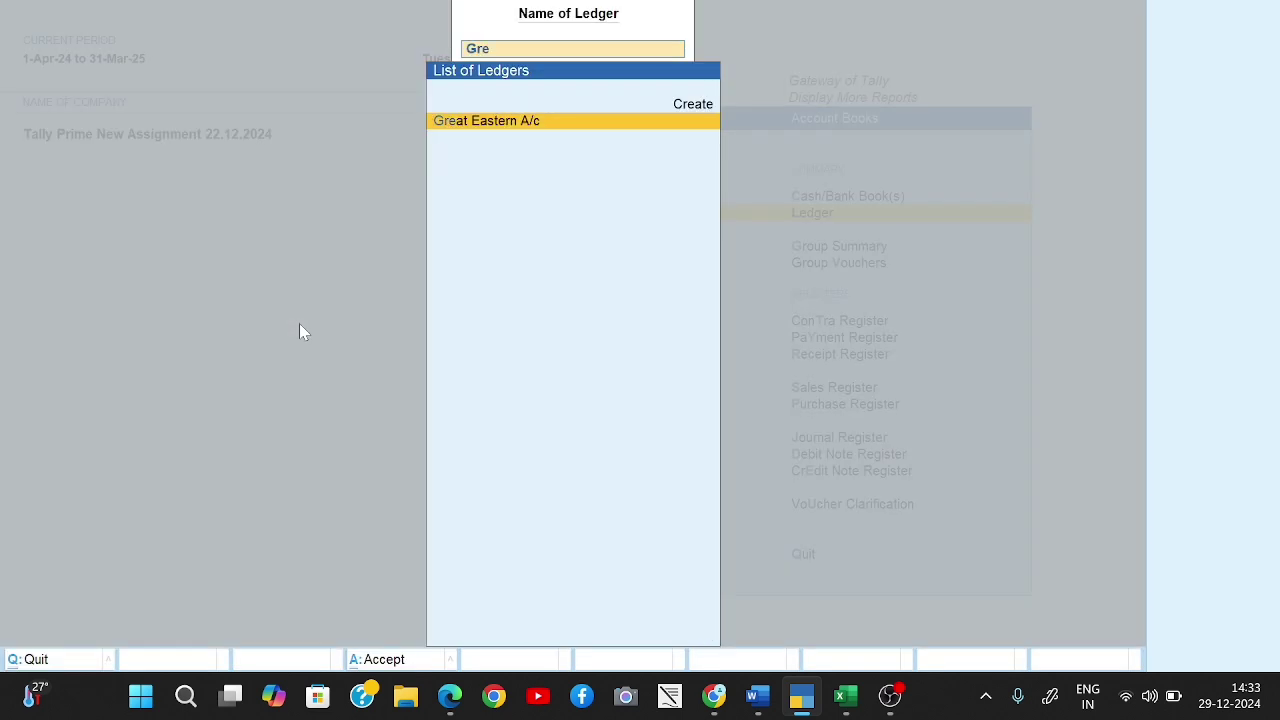
key("Return")
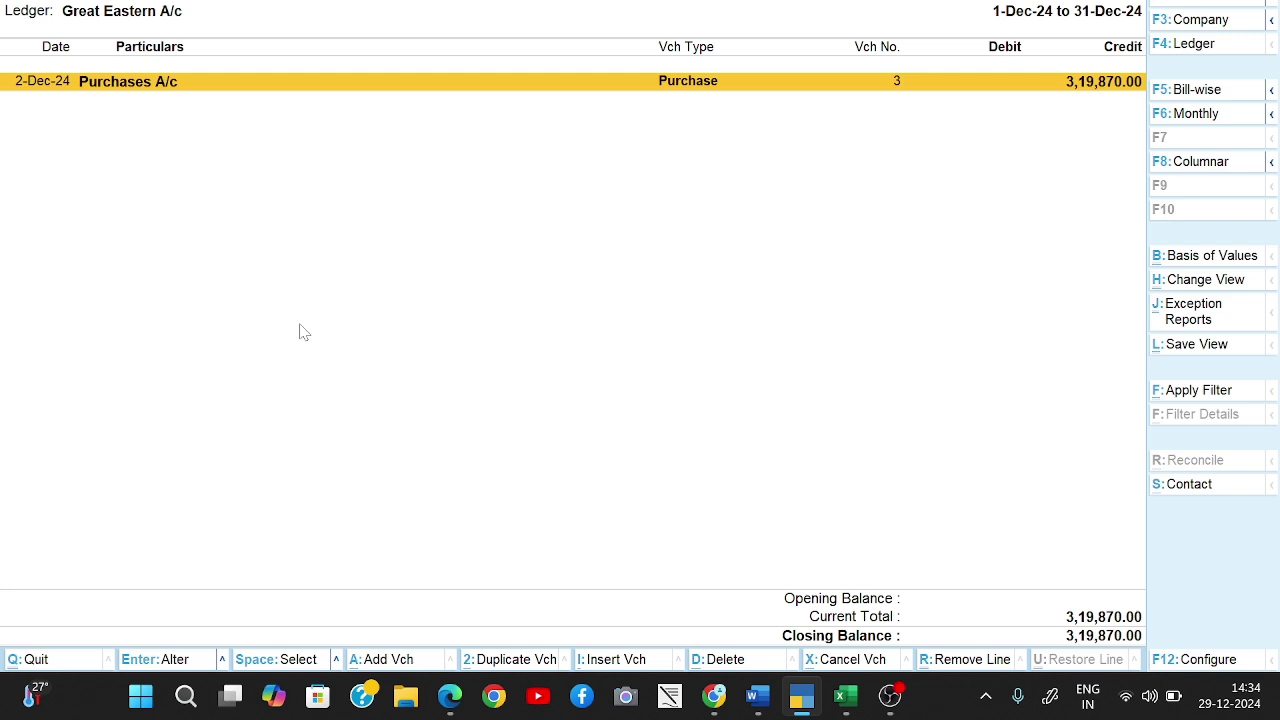
key("Escape")
key("Escape")
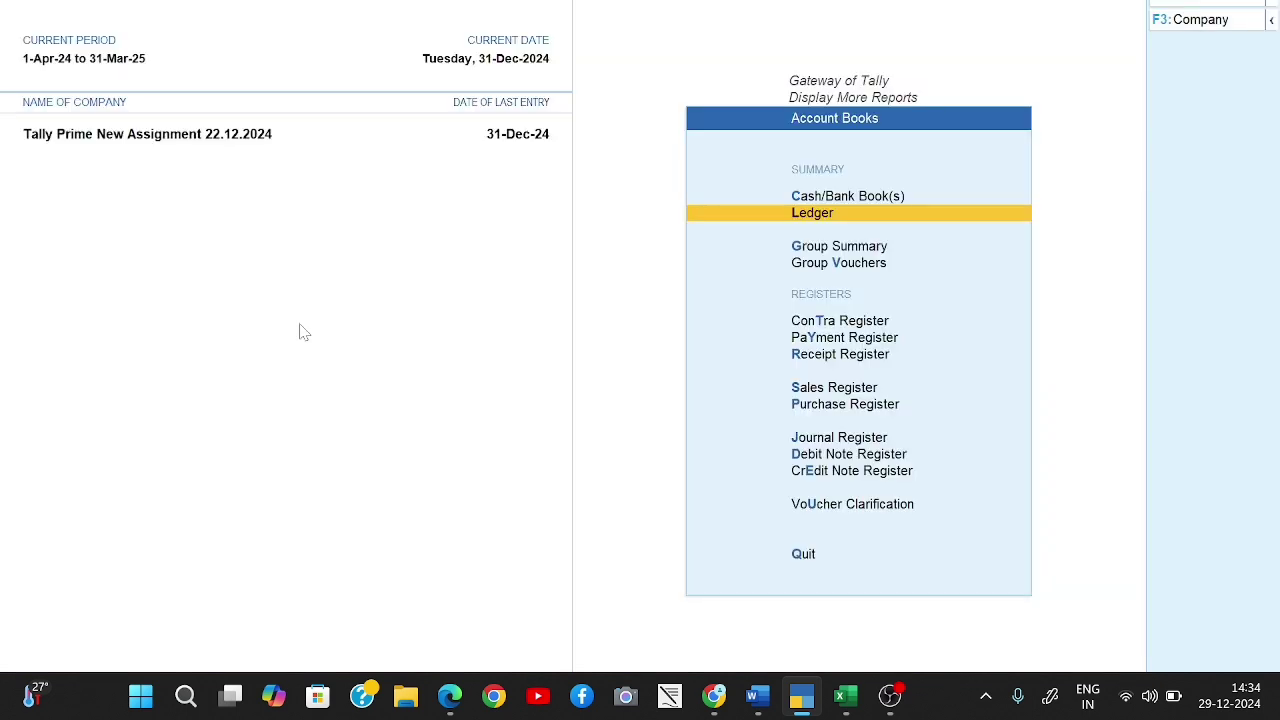
key("Escape")
key("Escape")
key("Escape")
key("Escape")
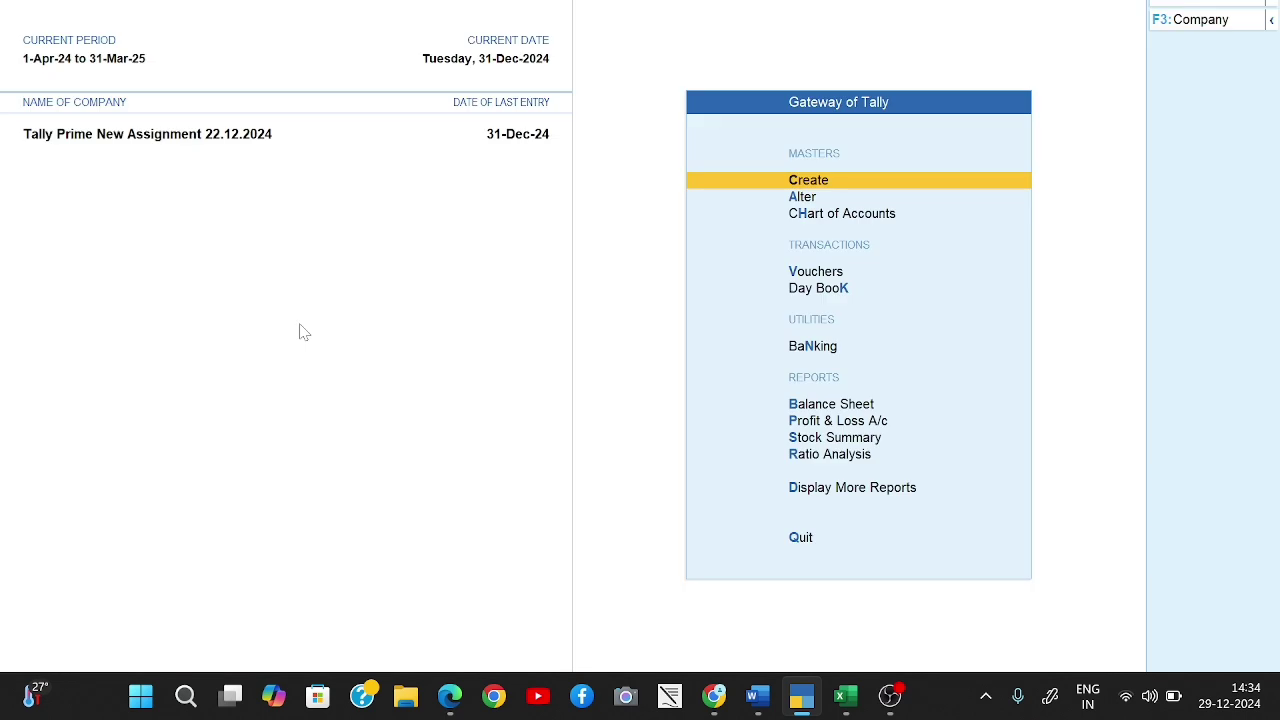
Start a payment voucher dated 31-Dec-24 and debit Great Eastern A/c with 319870, checking transaction 31 in the assignment PDF.
key("v")
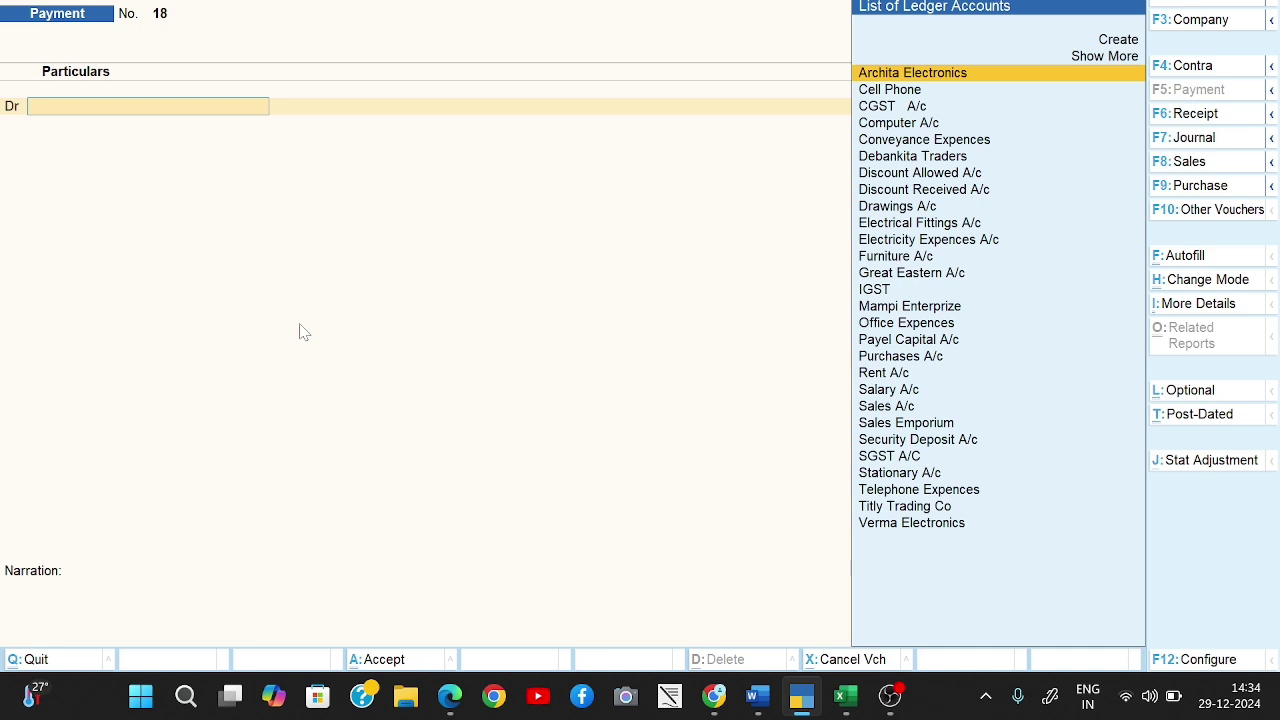
type("Gre")
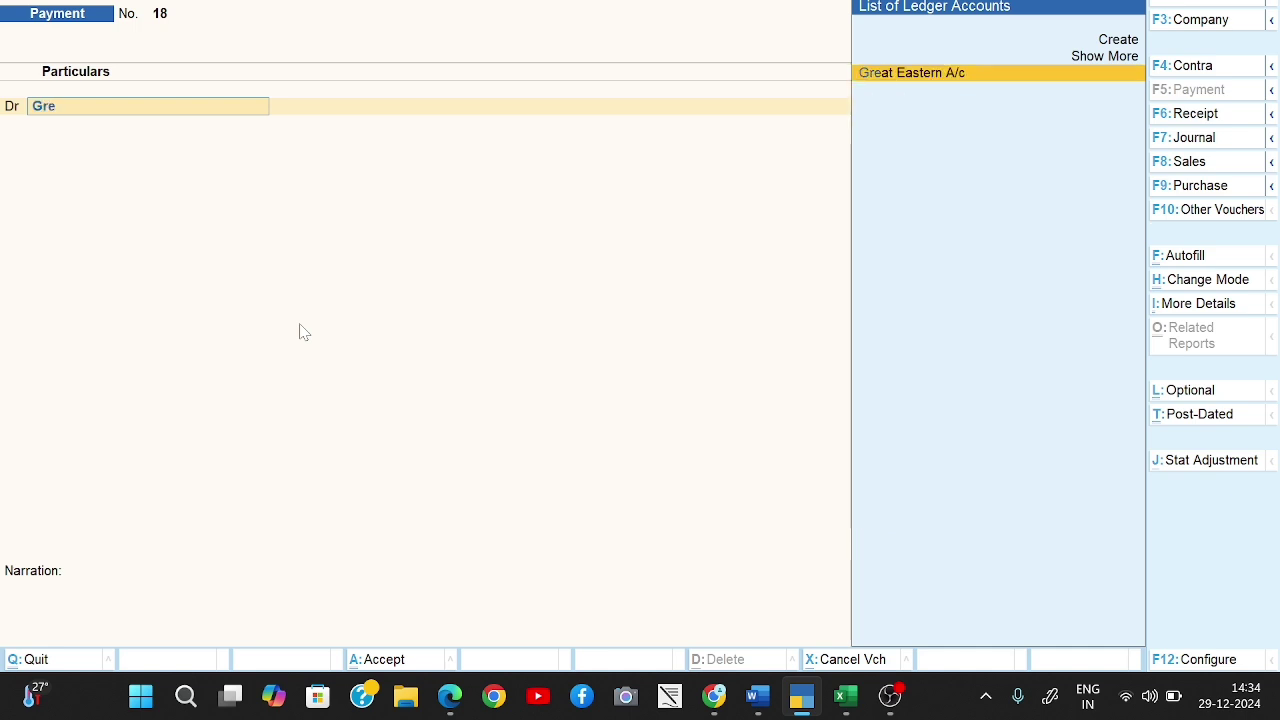
key("Return")
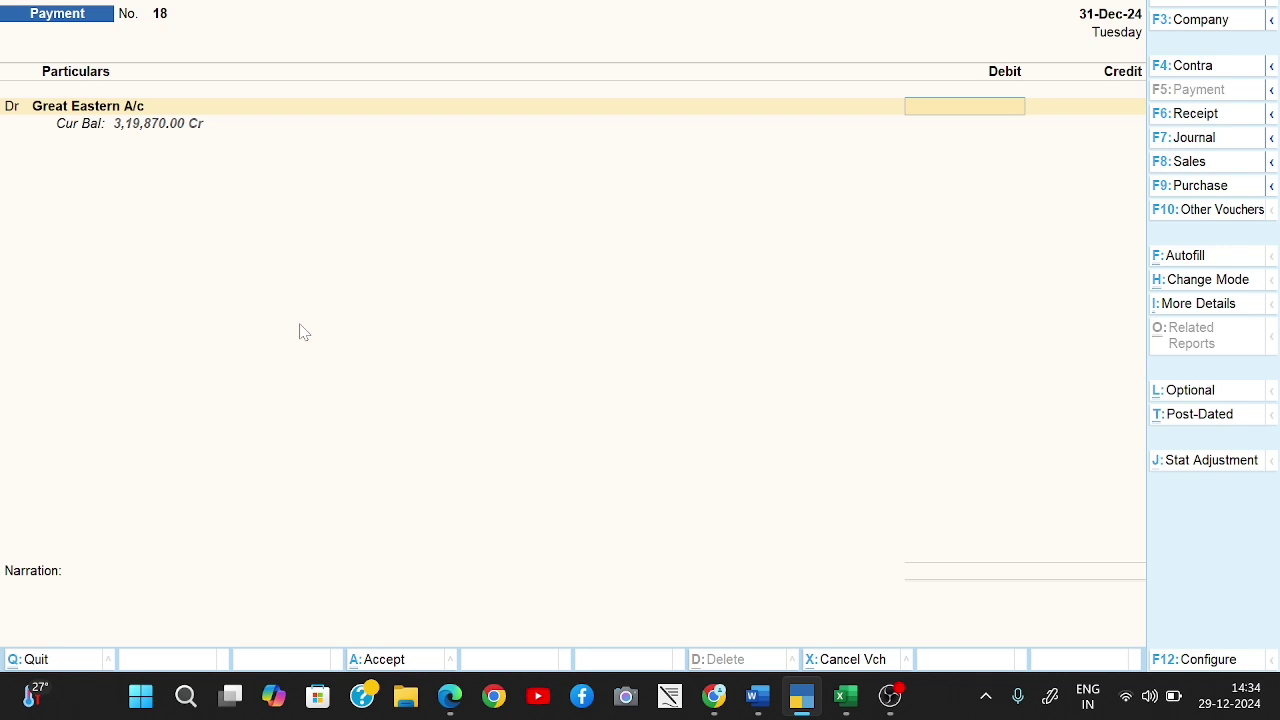
key("alt+Tab")
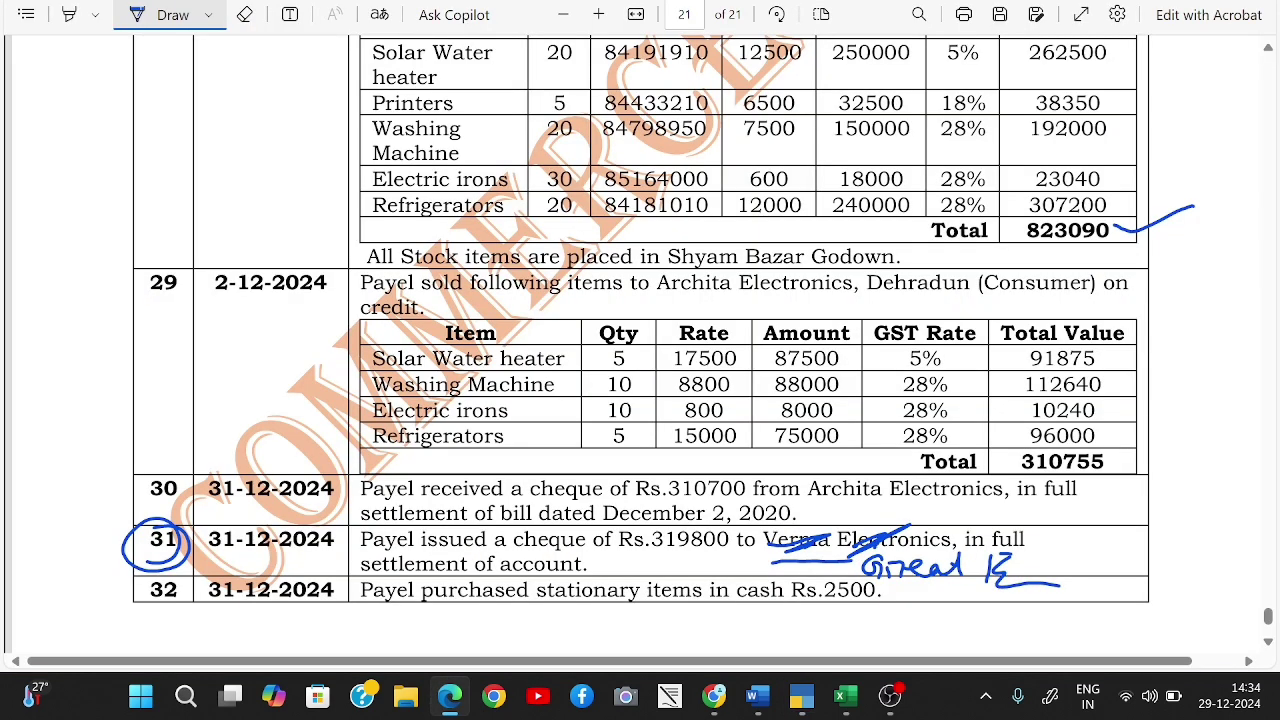
key("alt+Tab")
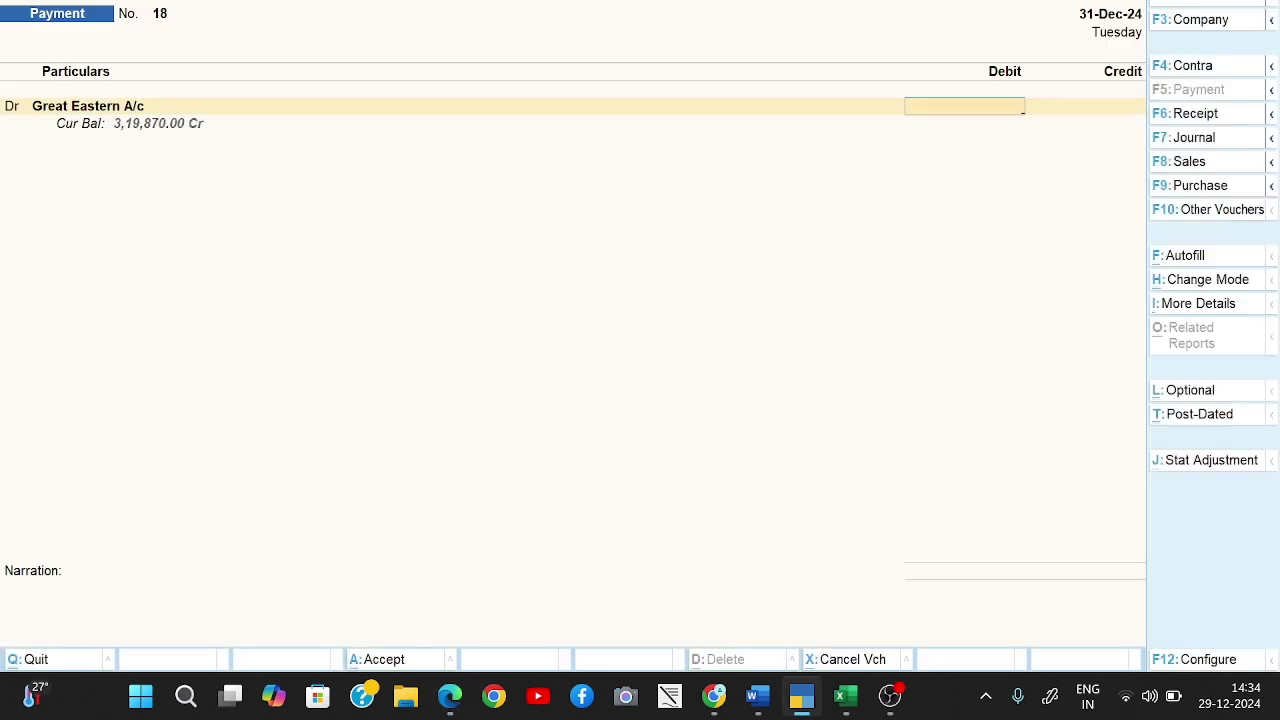
type("319870")
key("Return")
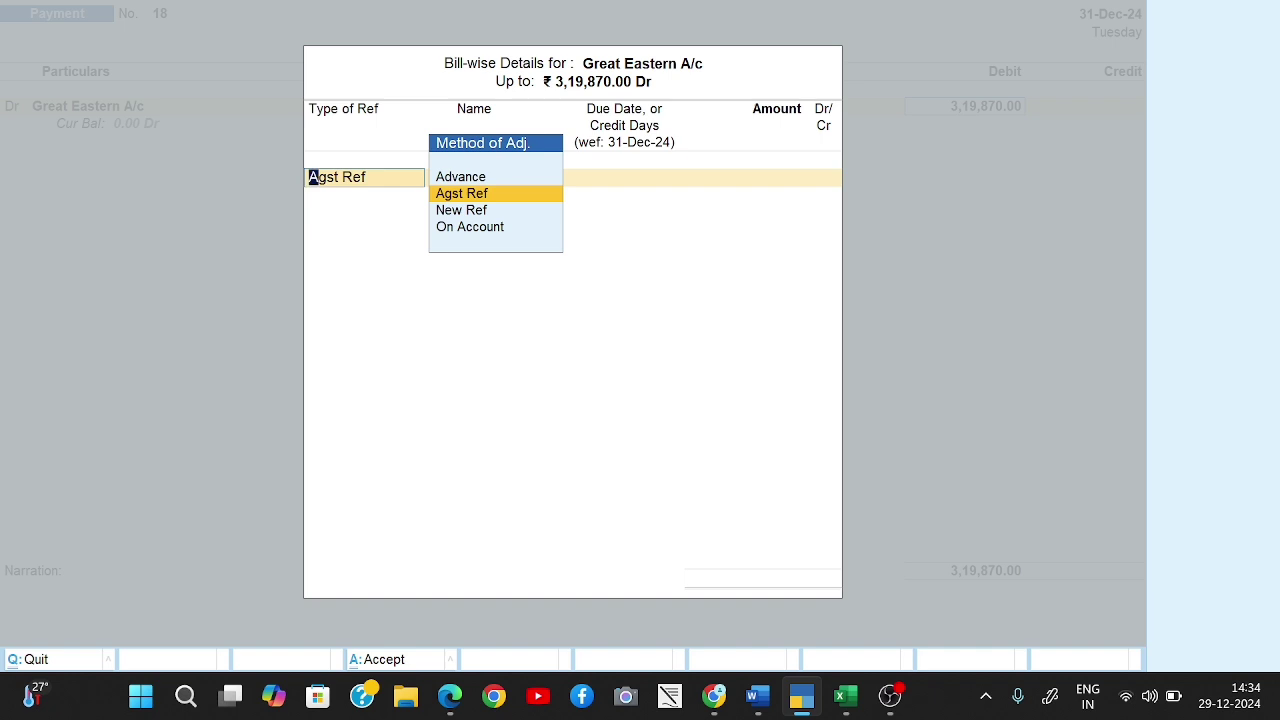
Allocate the Great Eastern A/c debit against the pending bill GR/PUR/01 using Agst Ref.
key("Return")
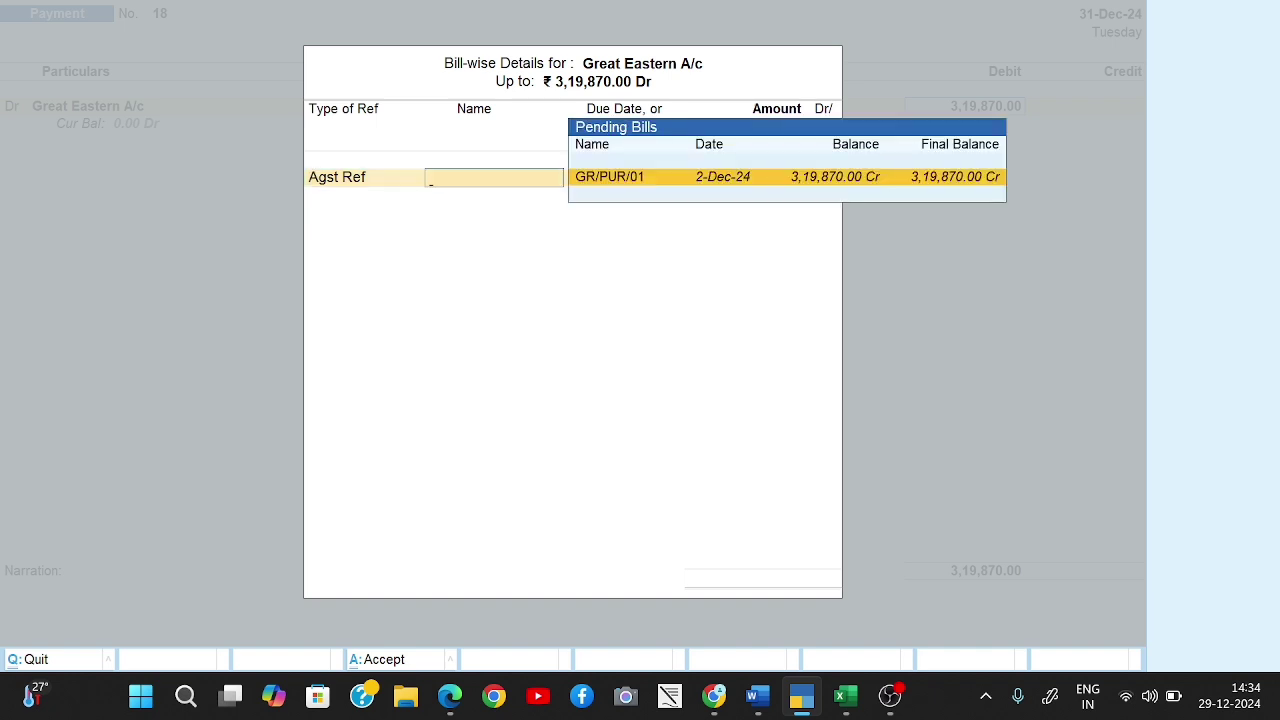
key("Return")
key("Return")
key("Return")
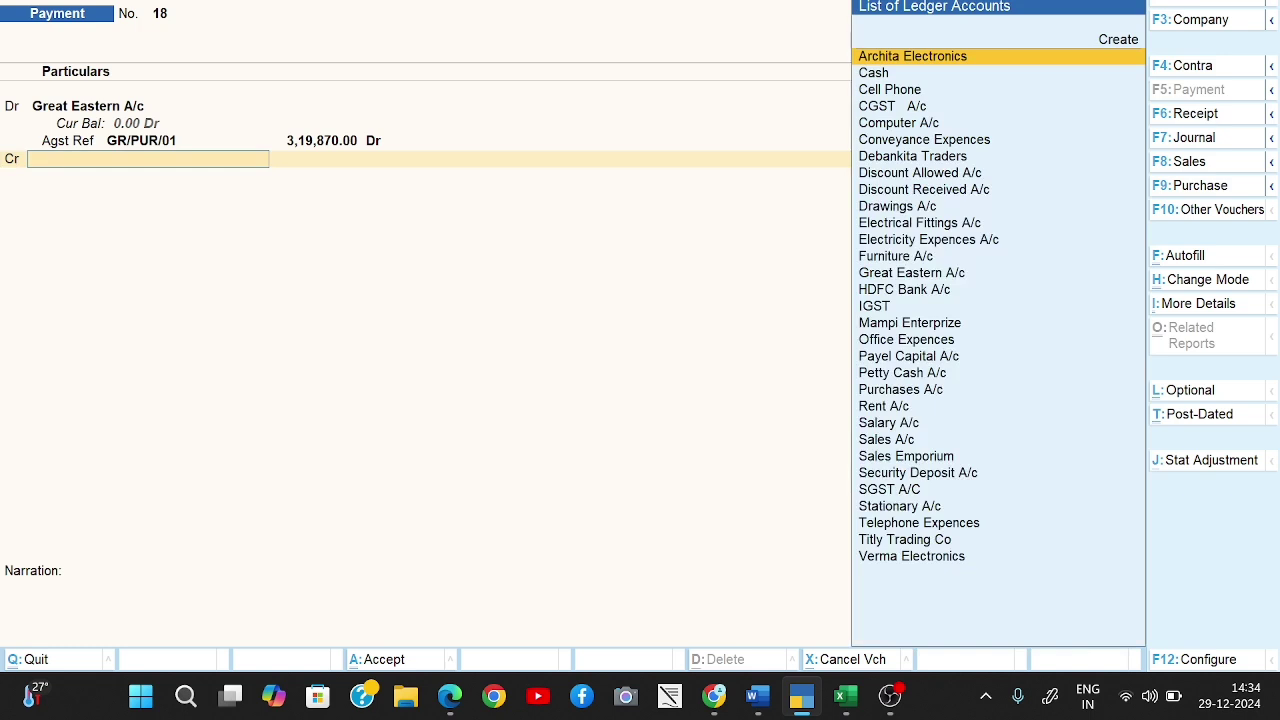
Credit HDFC Bank A/c with 319800 and accept the bank allocation with Cheque as the transaction type.
type("hdfc")
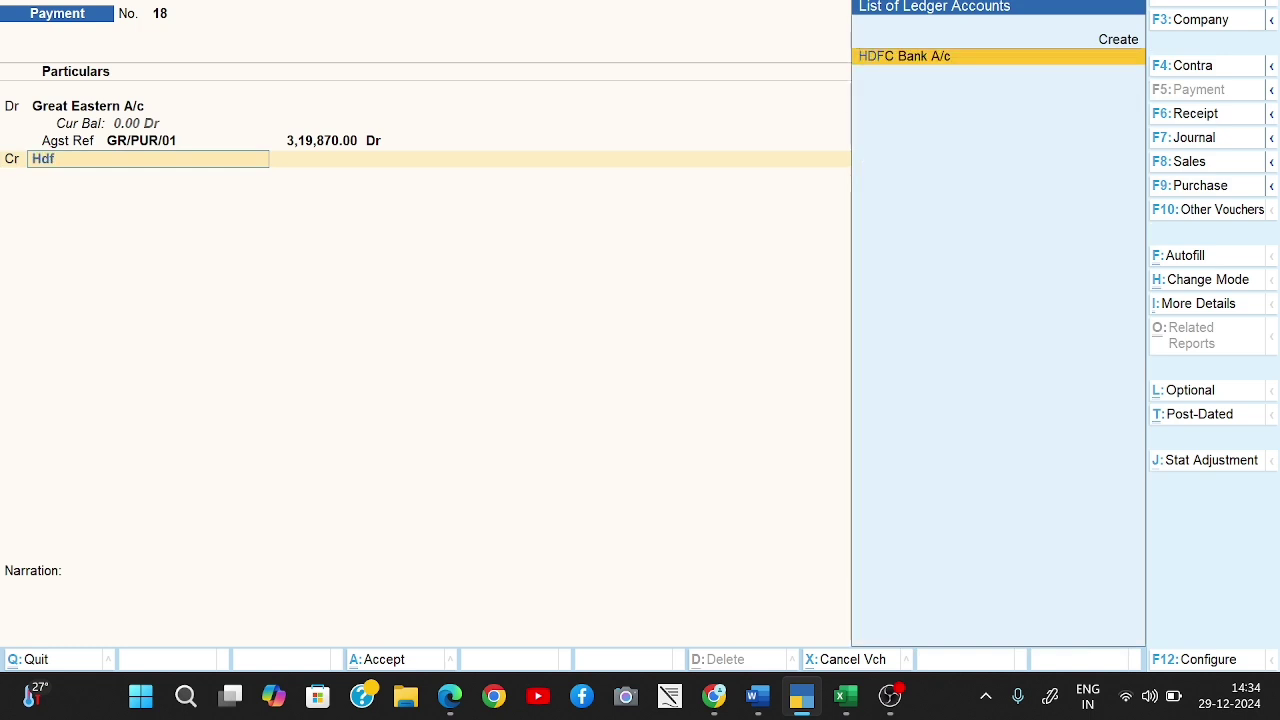
key("Return")
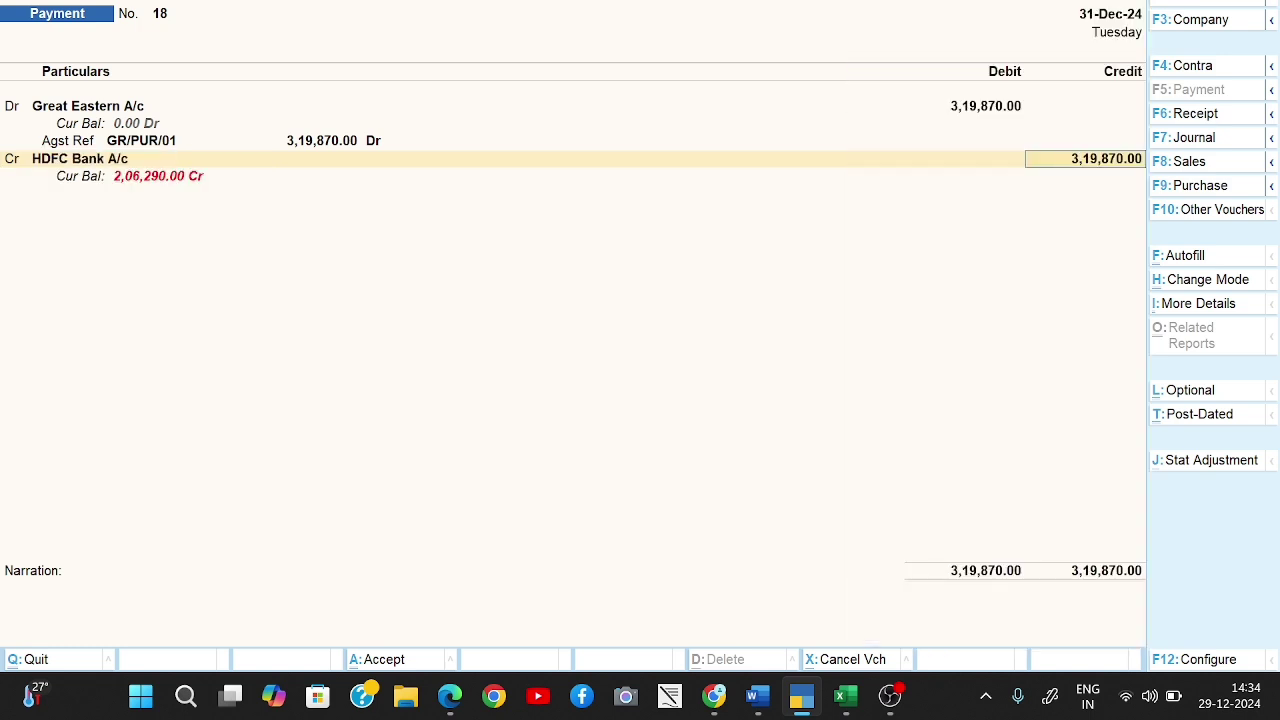
type("319800")
key("Return")
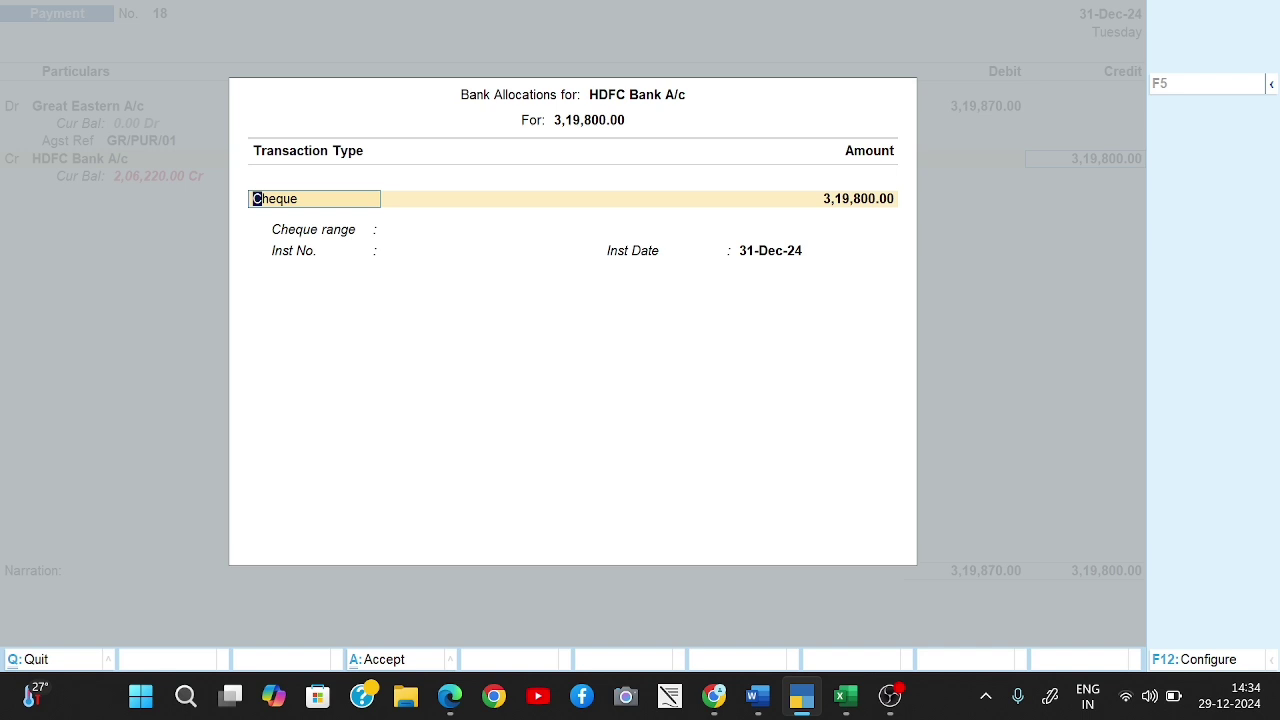
key("Return")
key("Return")
key("Return")
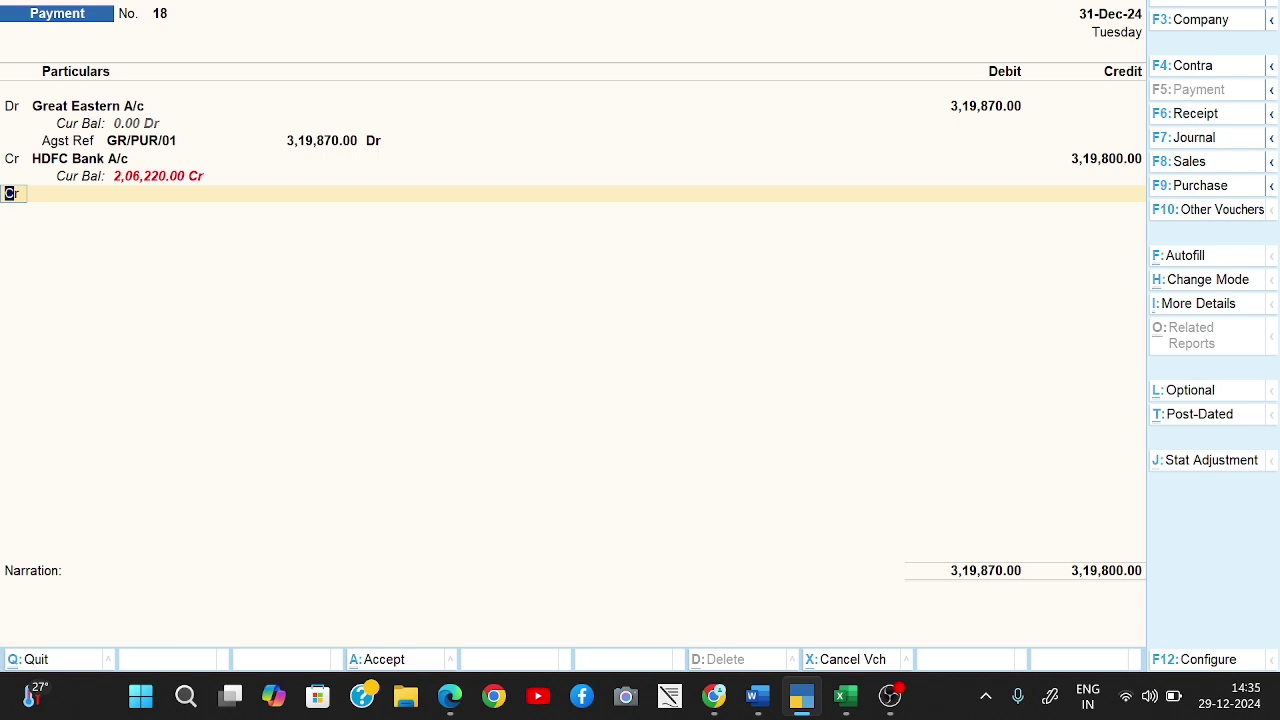
Credit the remaining 70.00 to Discount Received A/c, replacing Archita Electronics on the last credit line.
key("Return")
key("Return")
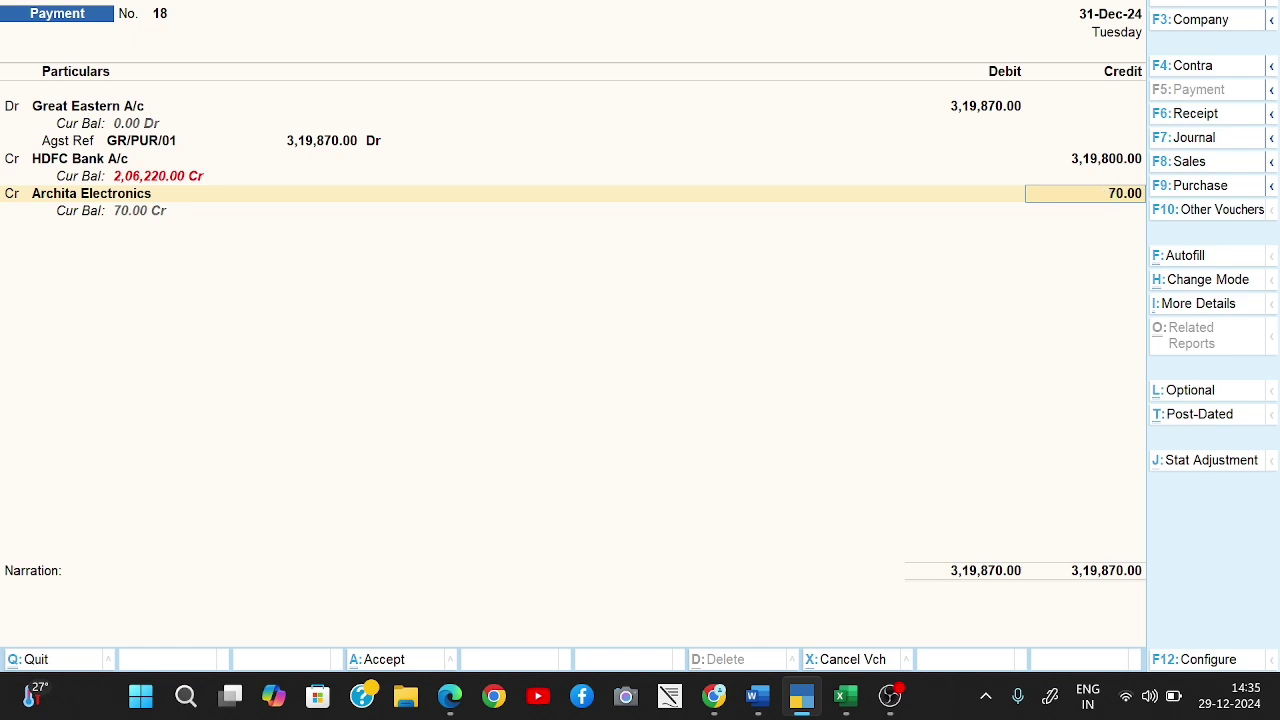
key("BackSpace")
type("Di")
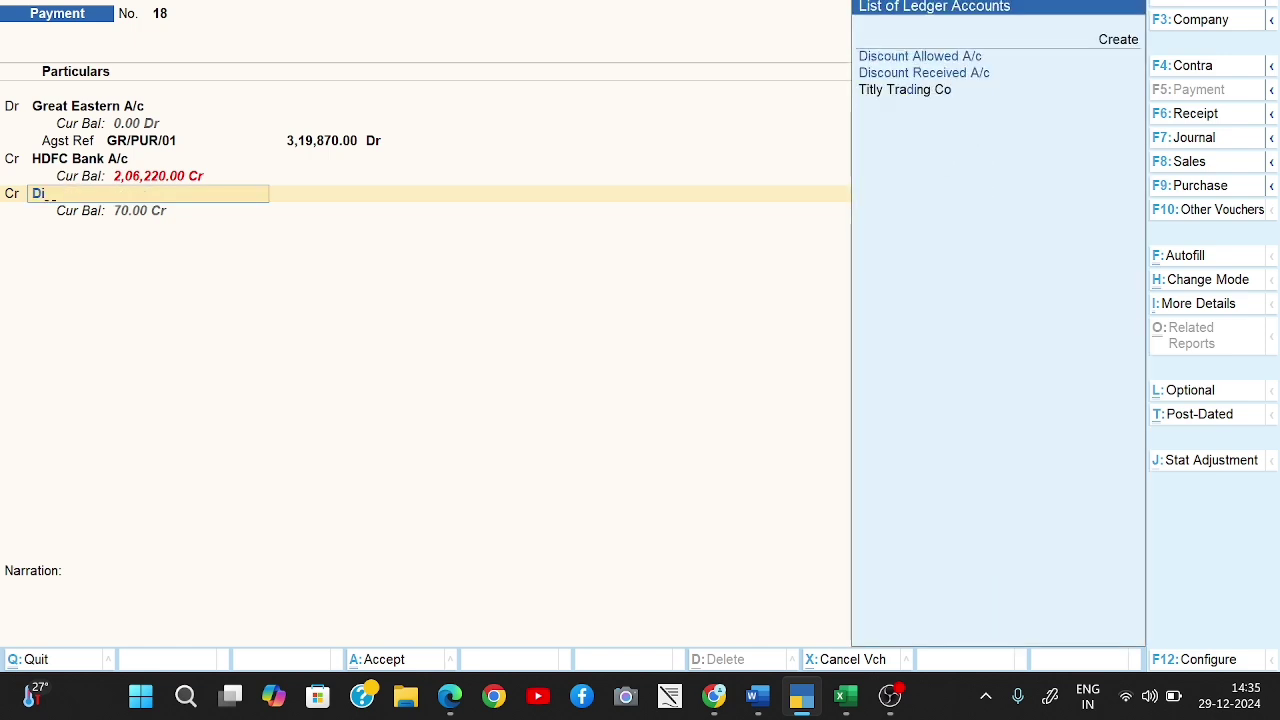
type("sc")
key("Down")
key("Return")
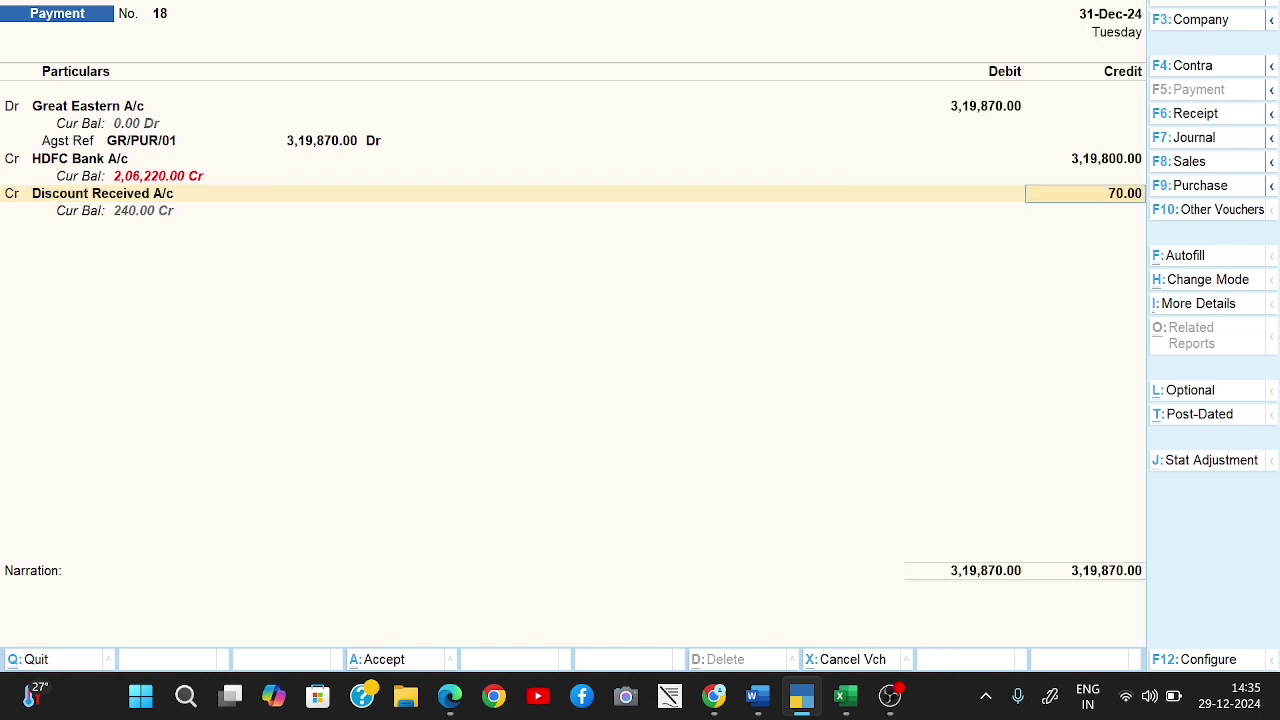
Save the Great Eastern A/c payment voucher and return to the Gateway of Tally.
key("Return")
key("Return")
key("Return")
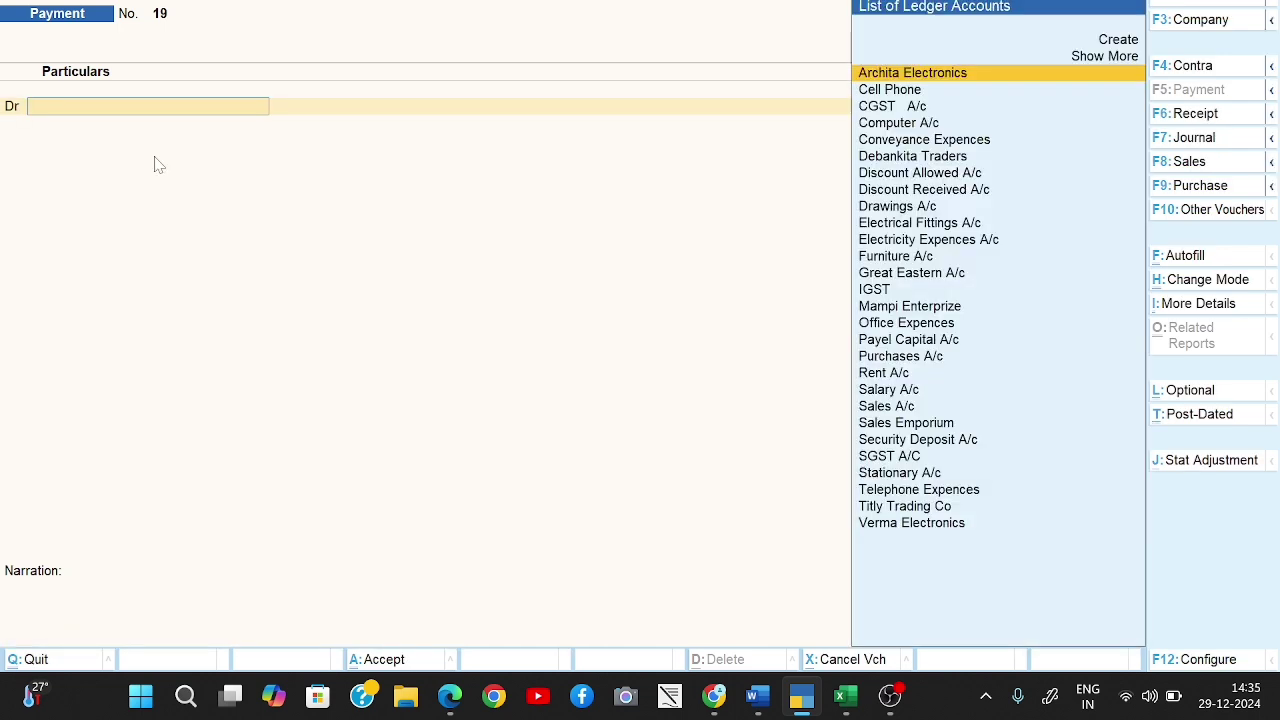
key("Escape")
key("Return")
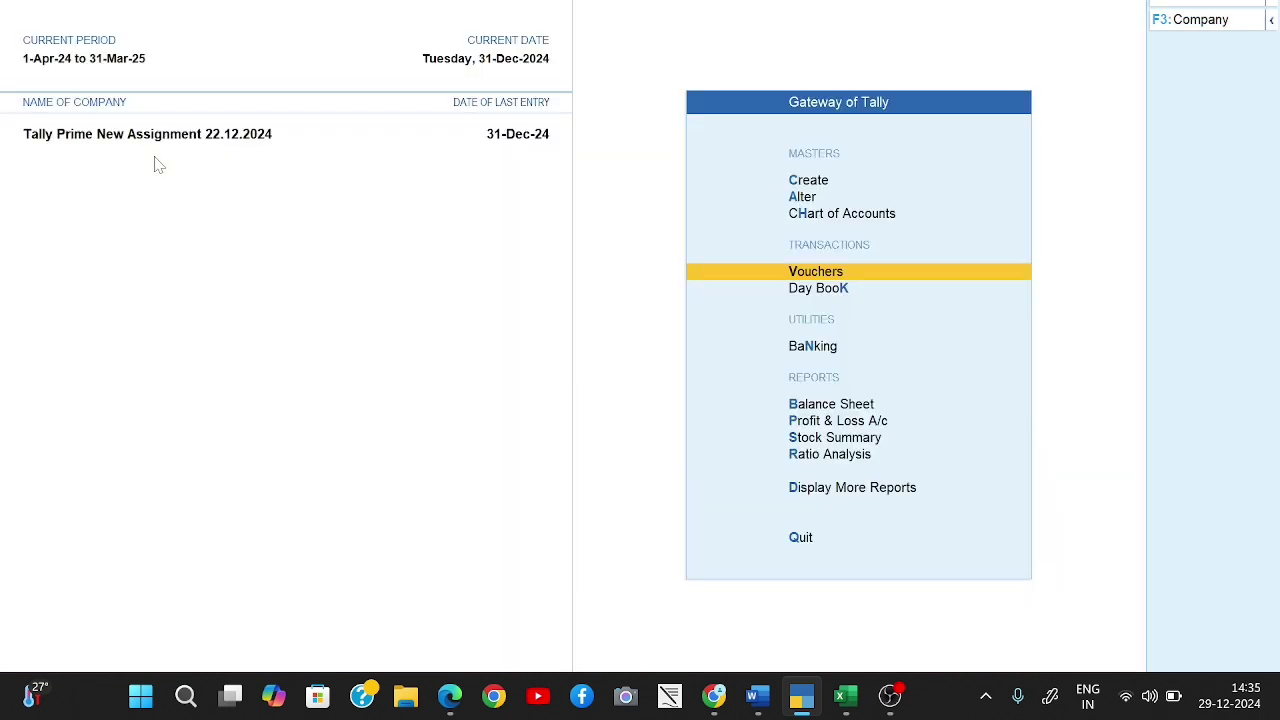
key("Escape")
key("Escape")
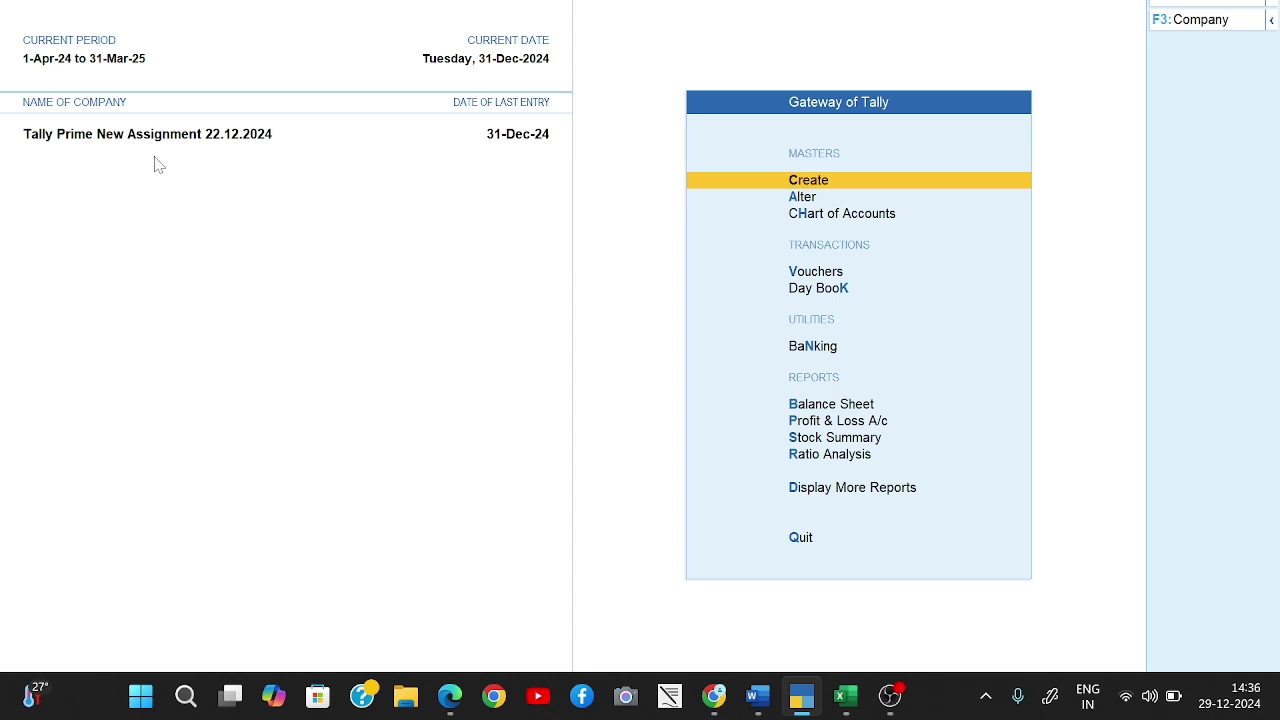
Open the ledger account report for Verma Electronics.
type("da")
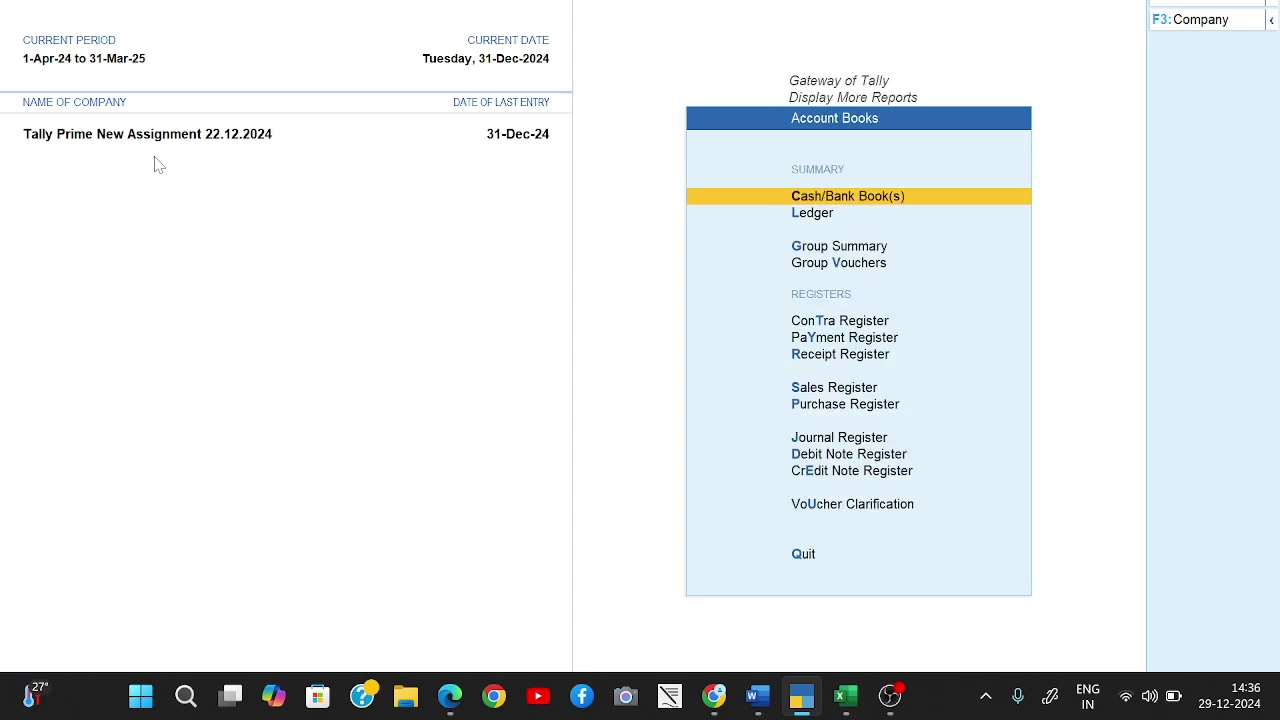
type("l")
type("verm")
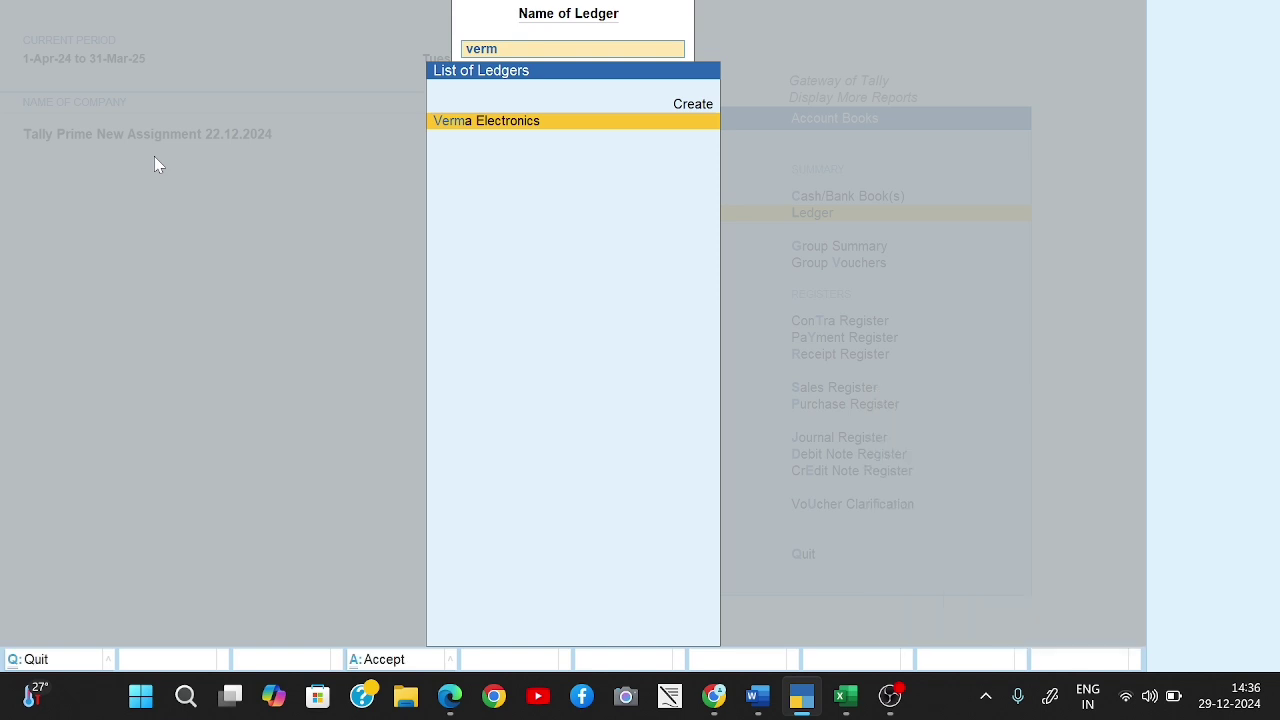
key("Return")
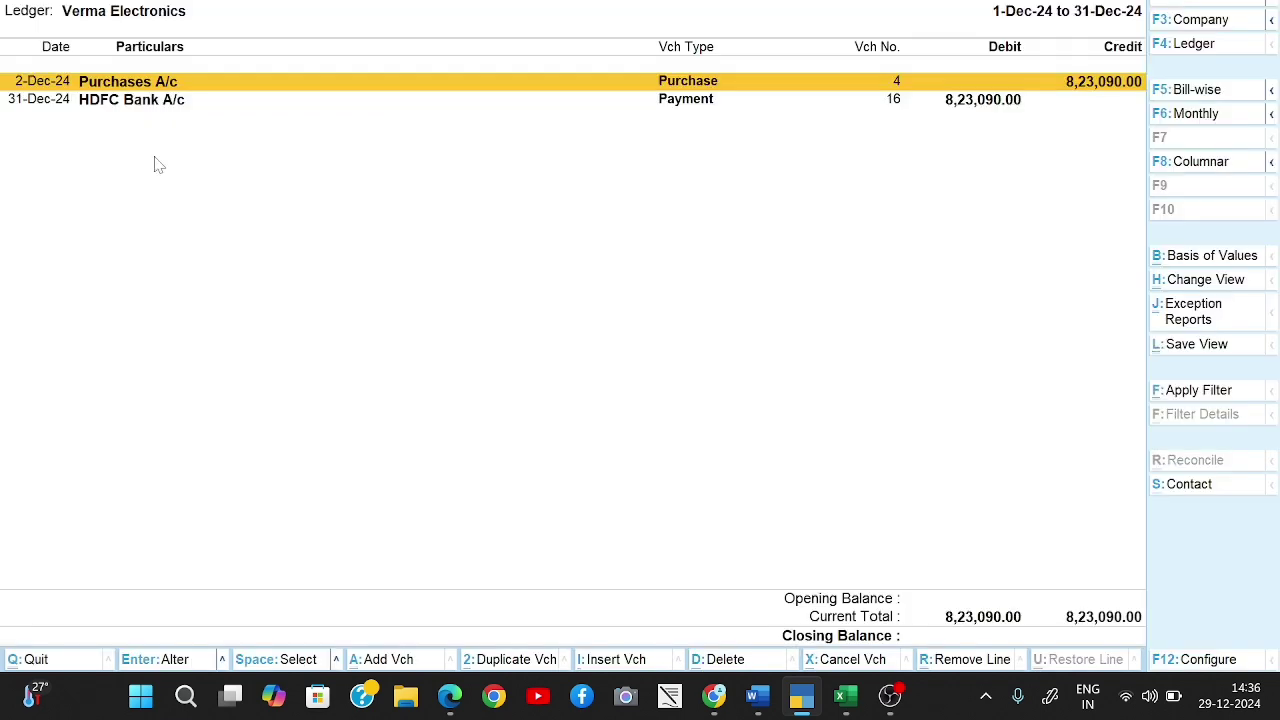
Delete the 31-Dec-24 HDFC Bank A/c payment entry from the Verma Electronics ledger and return to the Gateway of Tally.
key("Down")
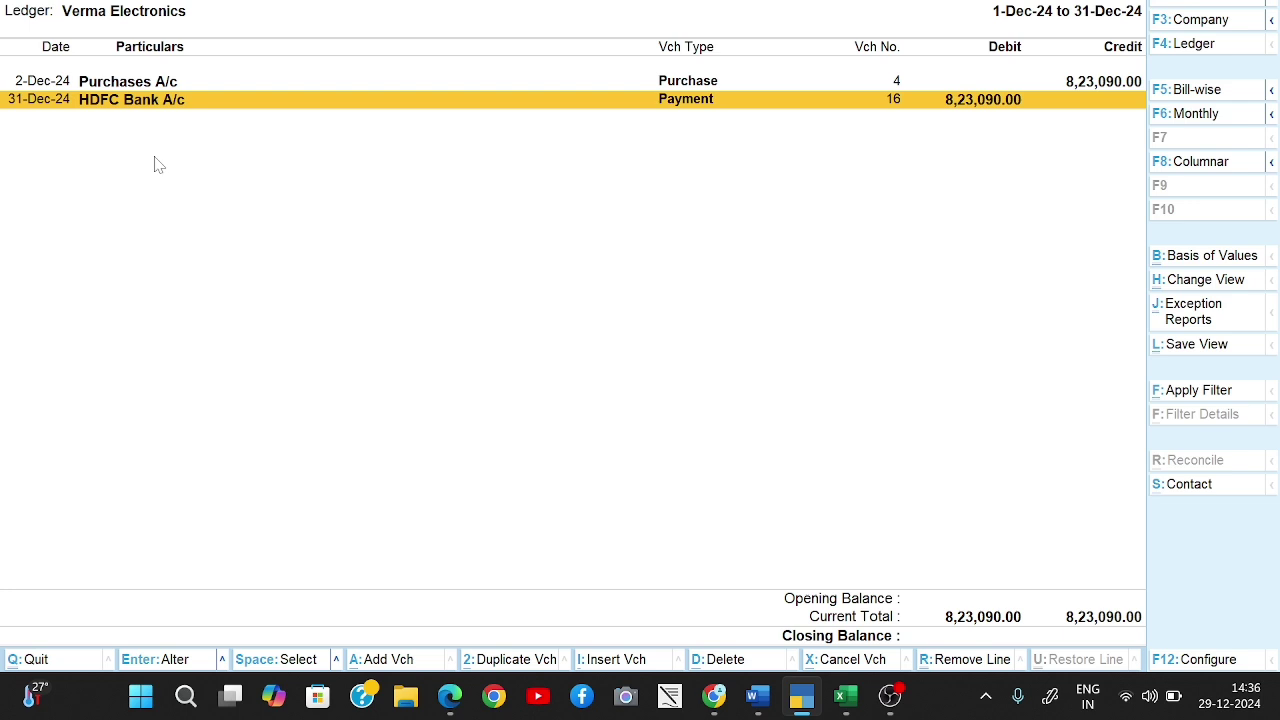
key("alt")
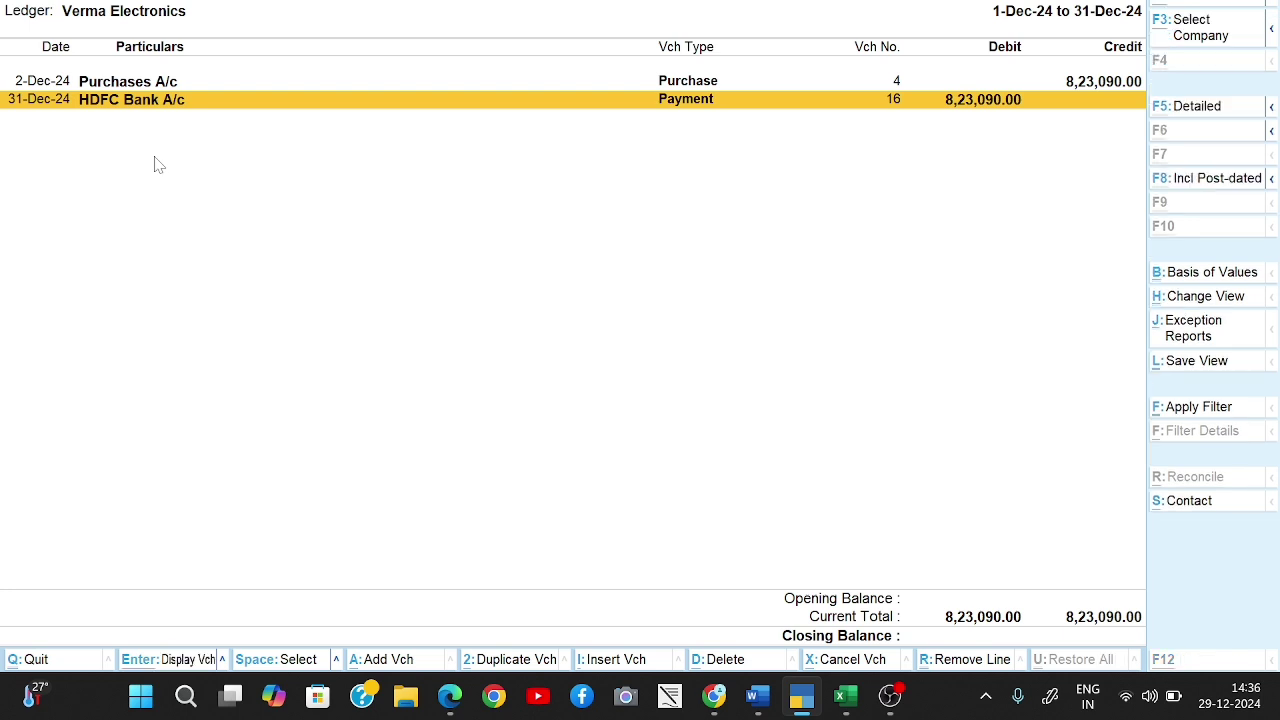
key("alt+d")
key("y")
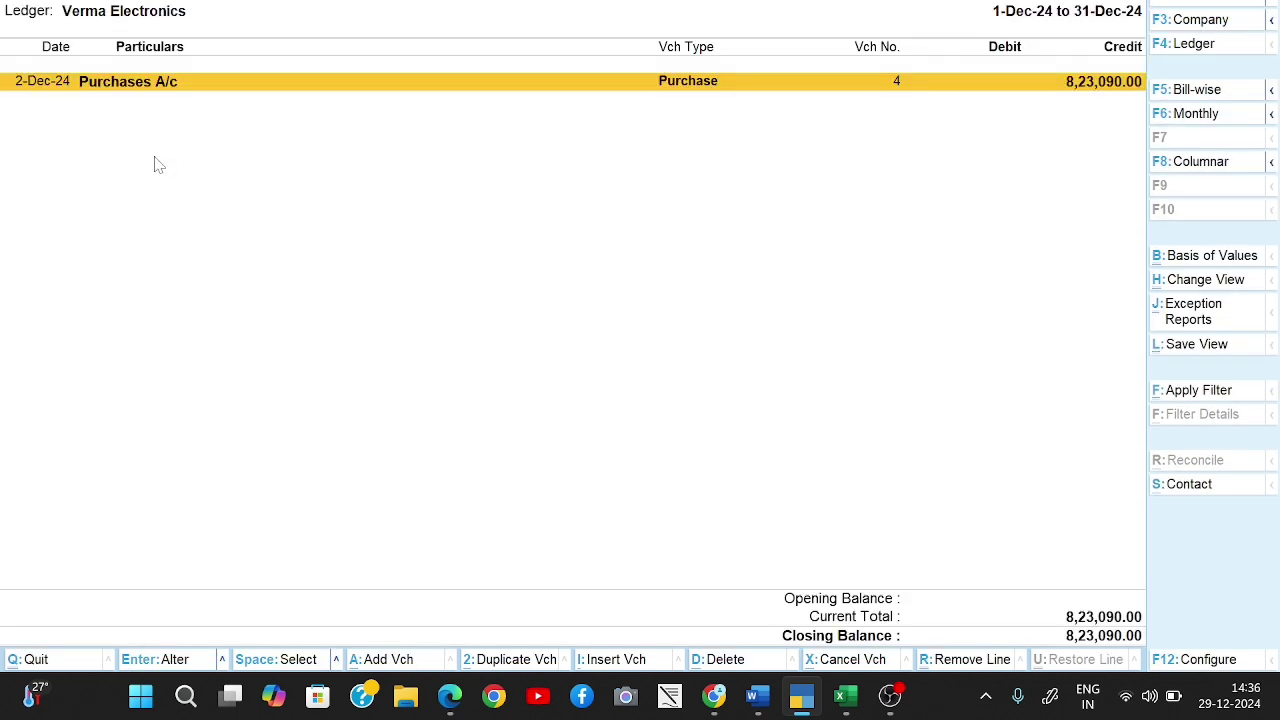
key("Escape")
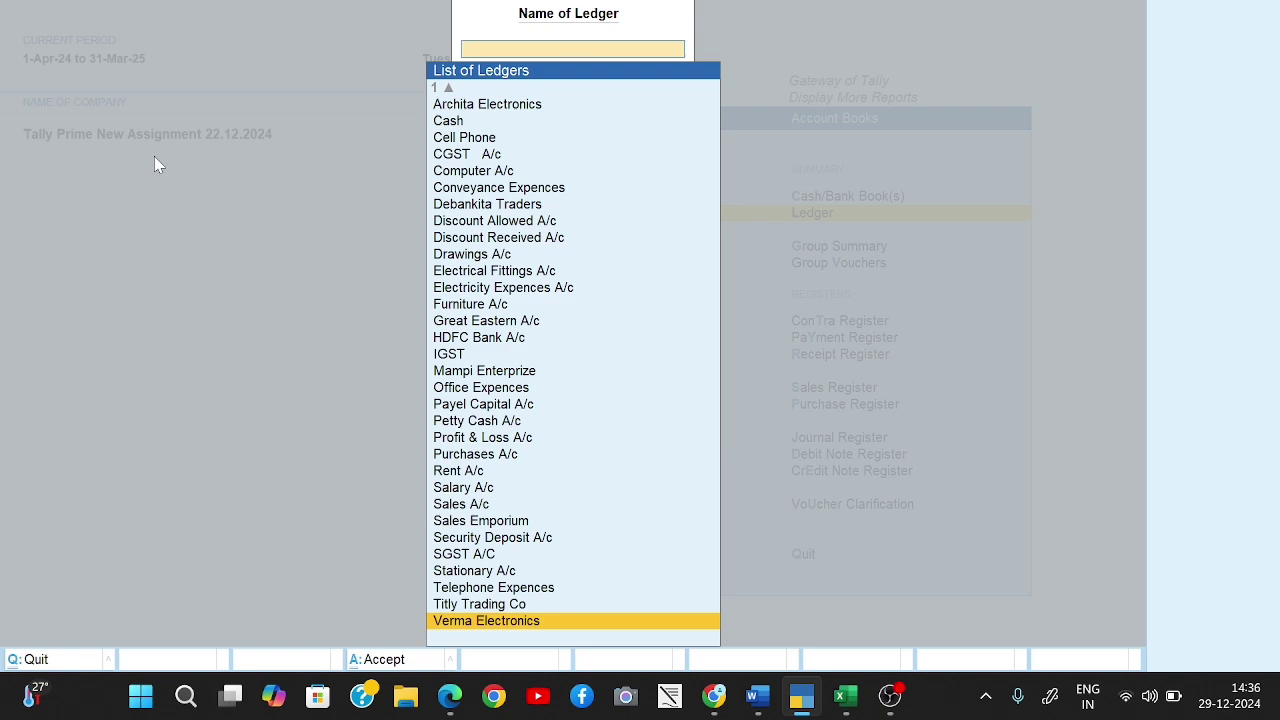
key("Escape")
key("Escape")
key("Escape")
key("Escape")
key("n")
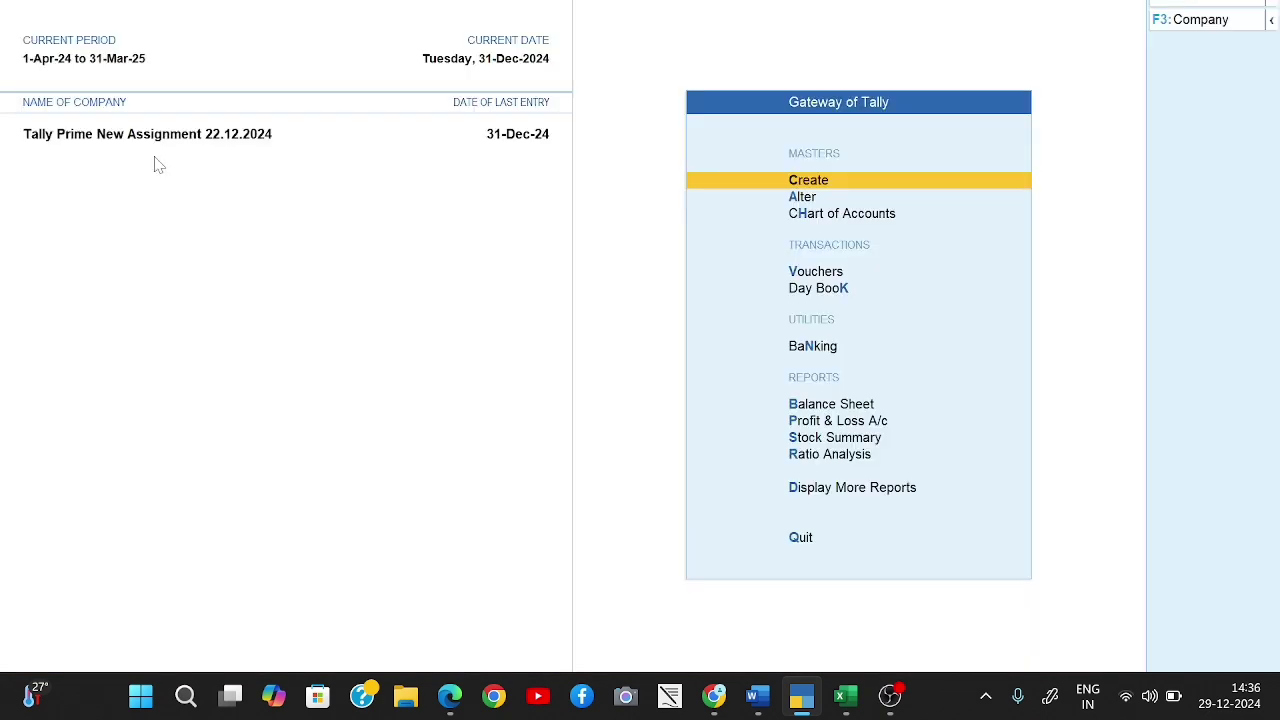
Open the Current Assets group summary from the Balance Sheet.
key("b")
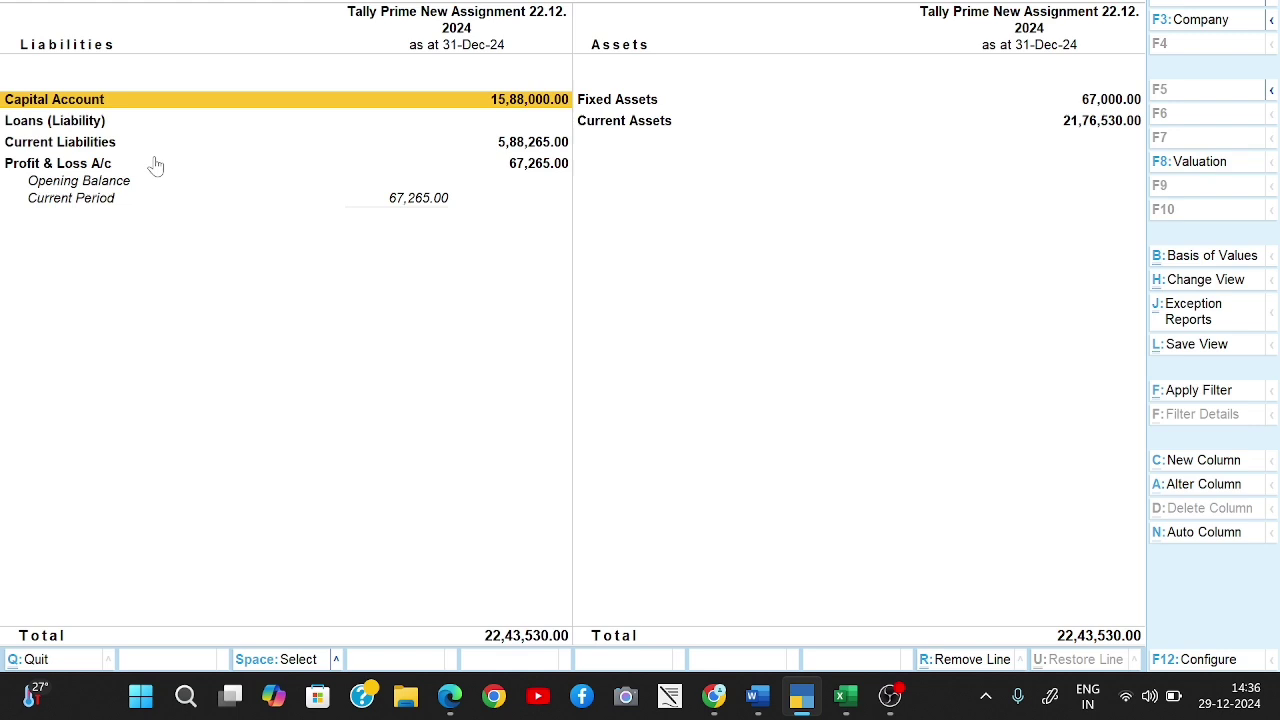
key("Right")
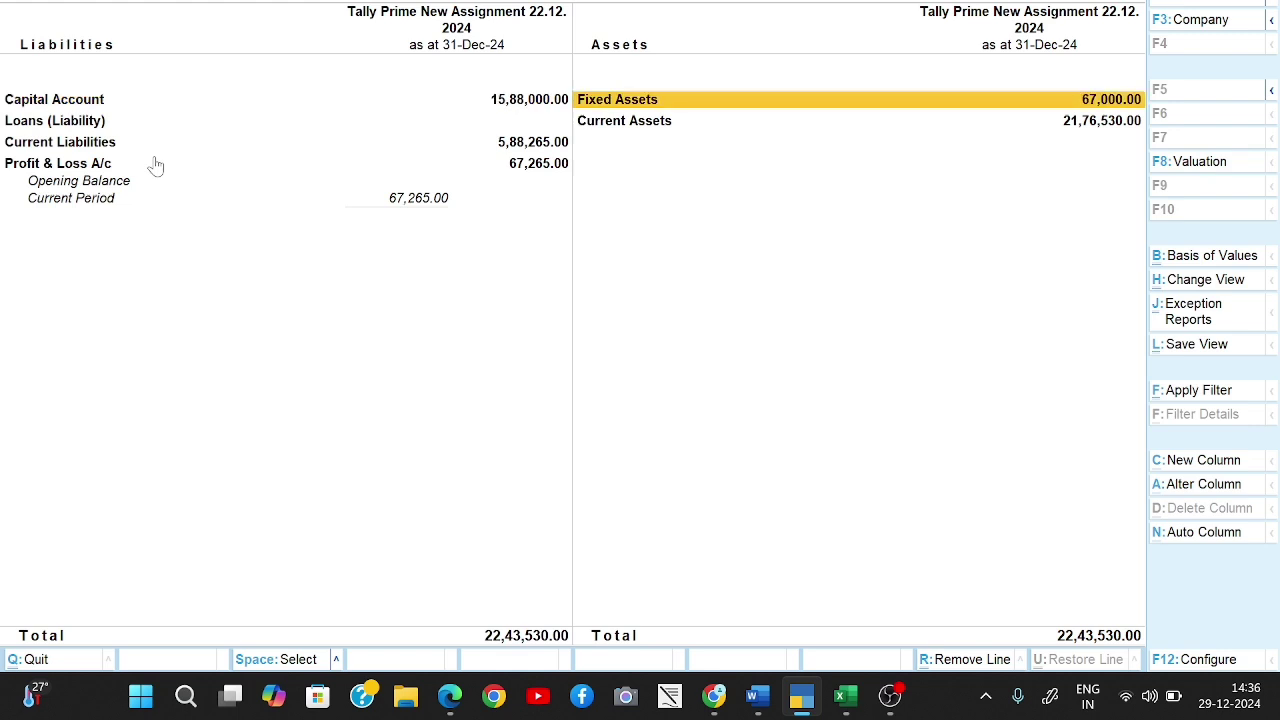
key("Down")
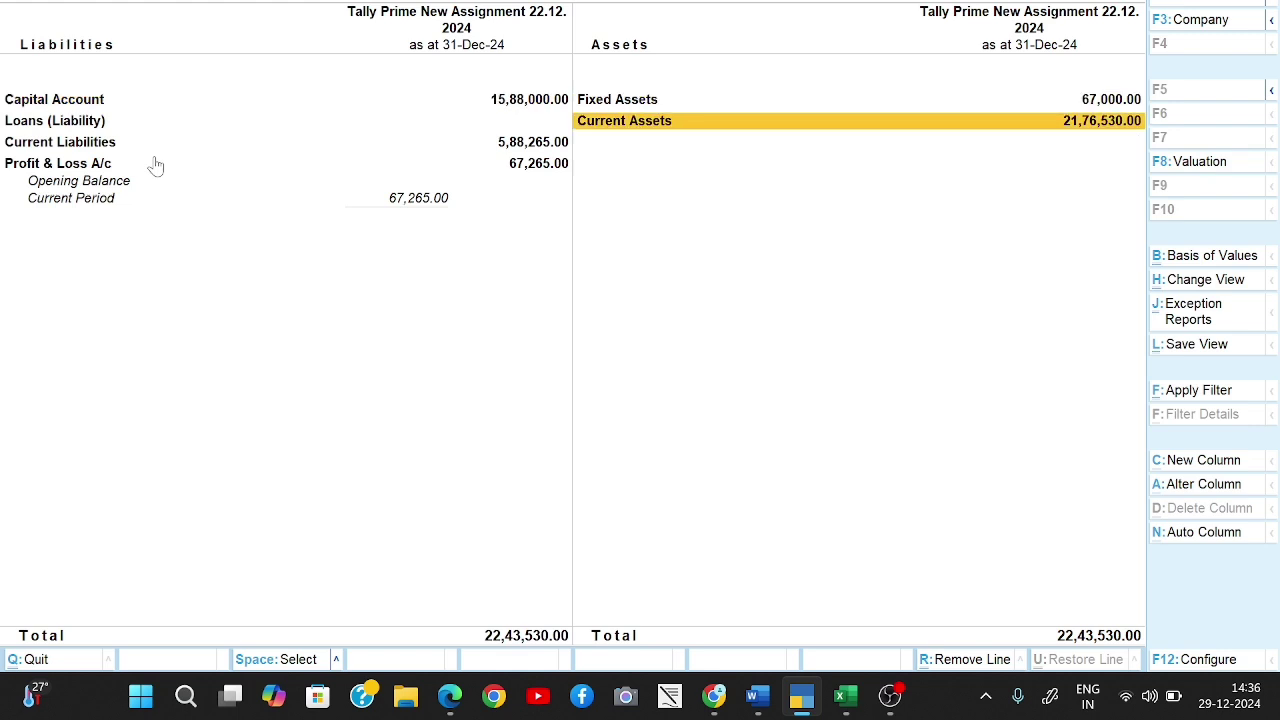
key("Return")
Review the HDFC Bank A/c monthly summary under Bank Accounts and return to the Gateway of Tally.
key("Down")
key("Down")
key("Down")
key("Down")
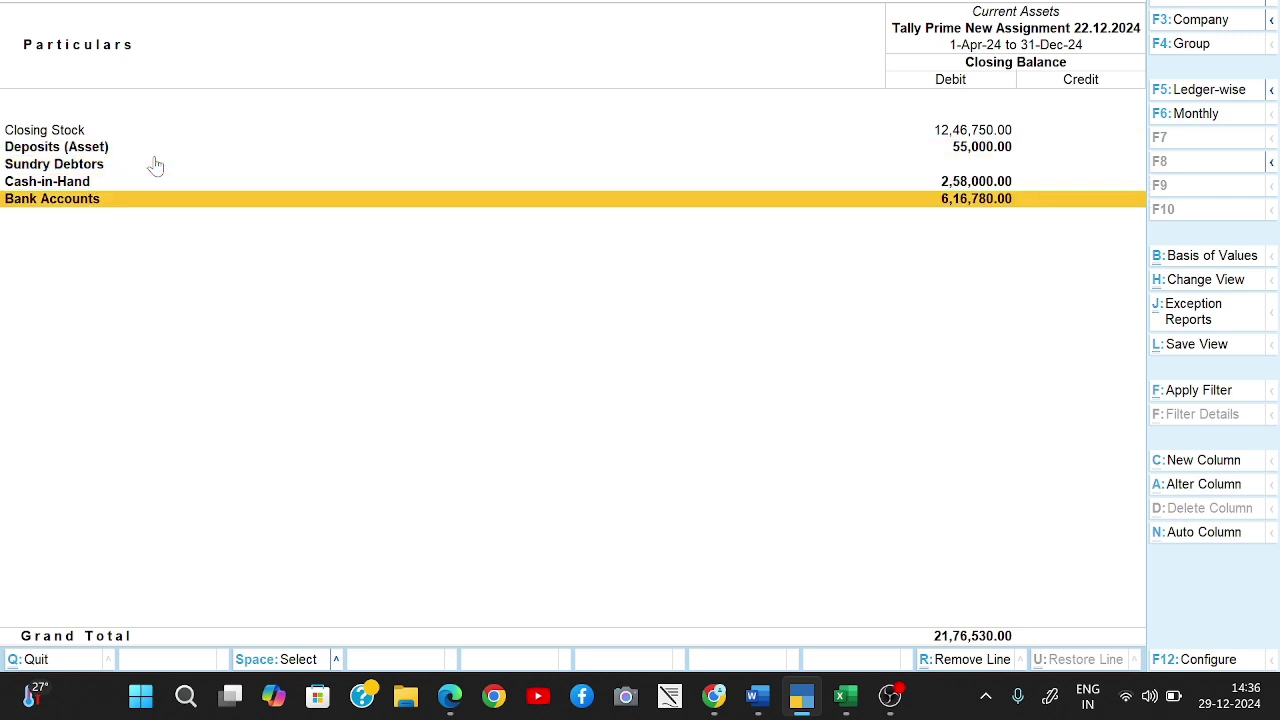
key("Return")
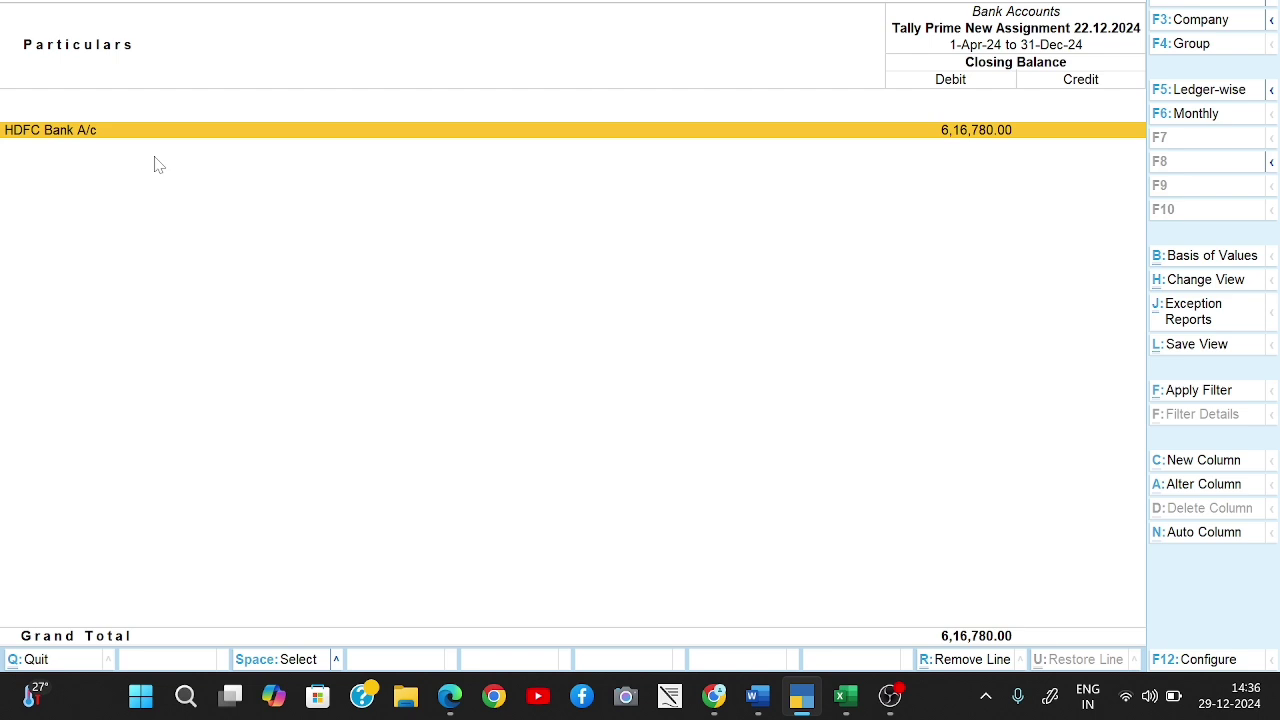
key("Return")
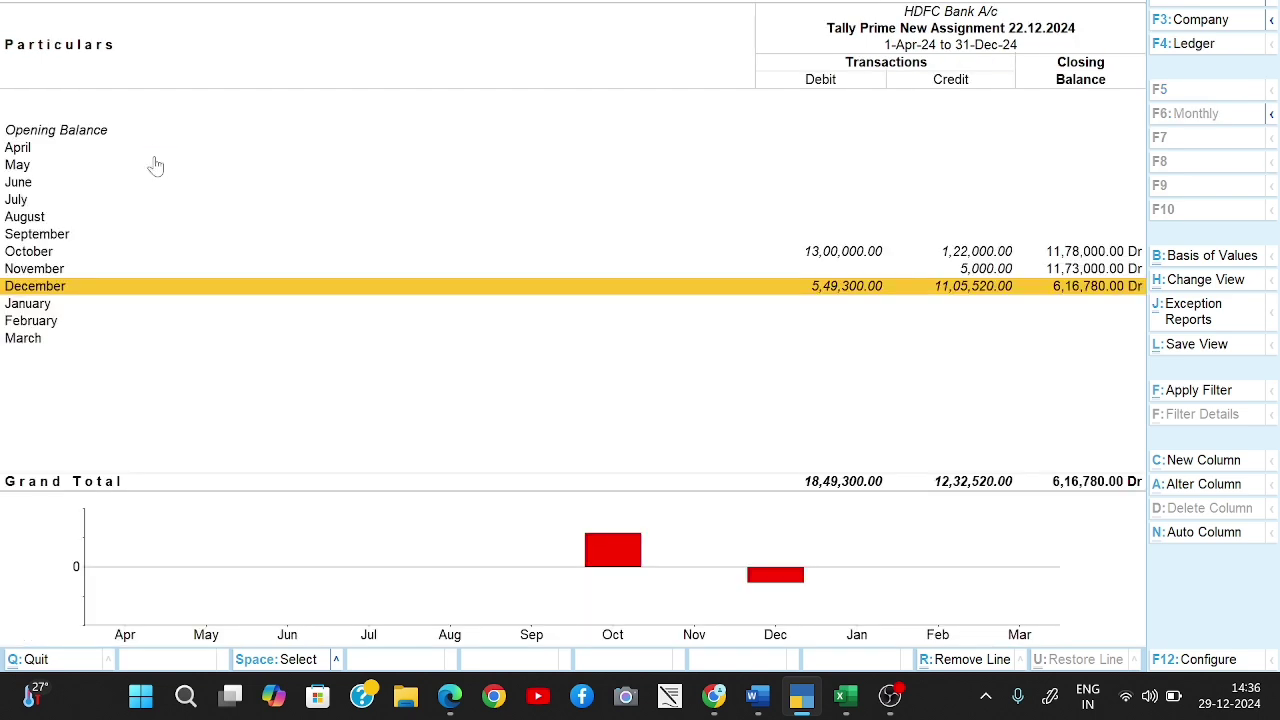
key("Escape")
key("Escape")
key("Escape")
key("Escape")
key("Escape")
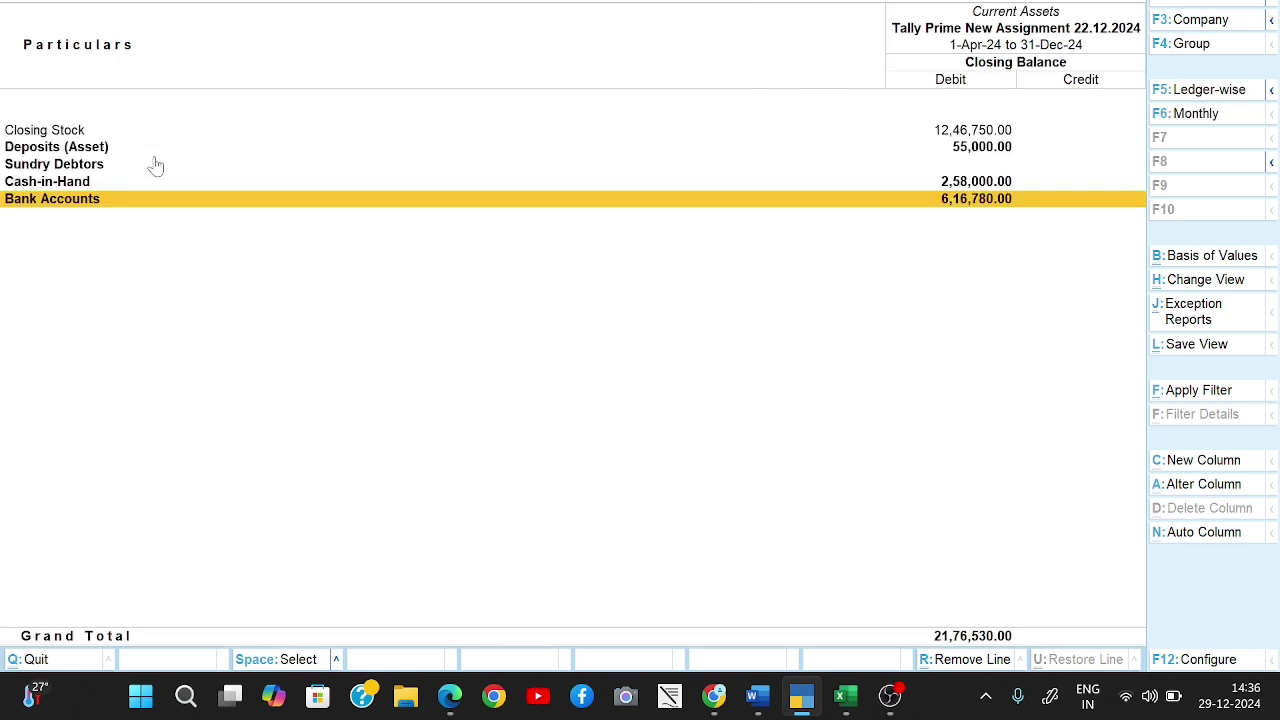
key("Escape")
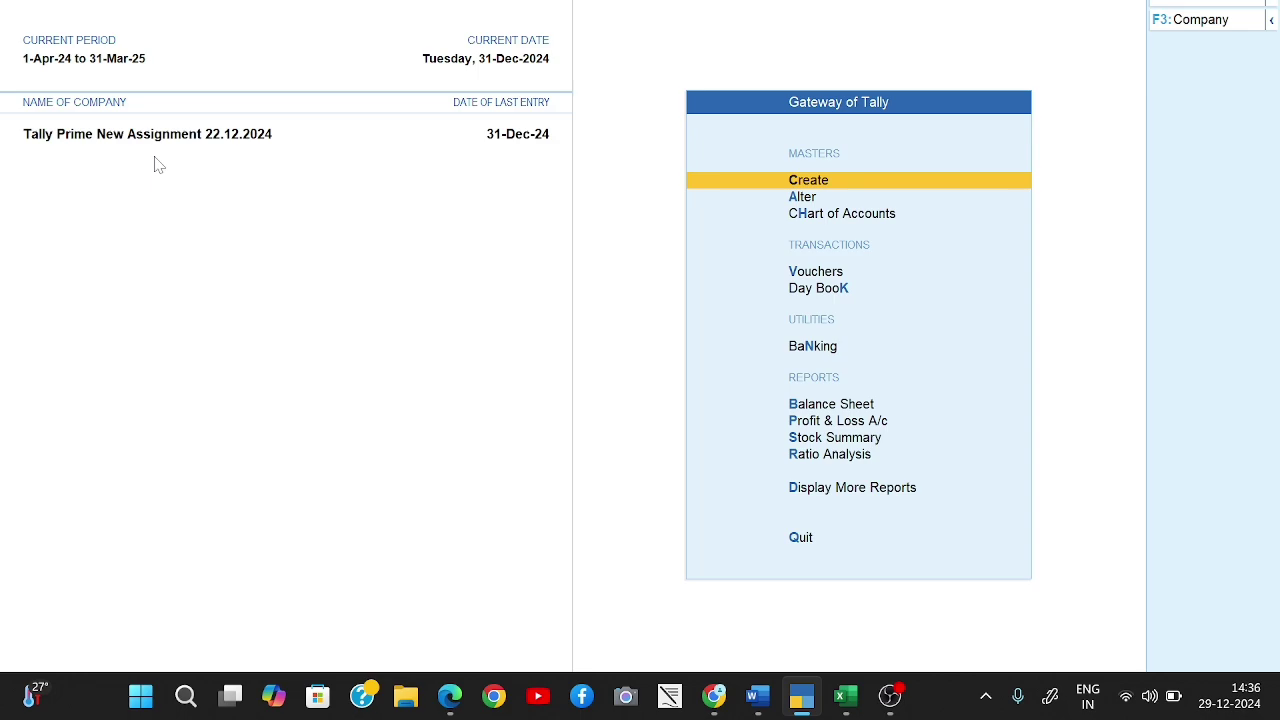
Switch to the assignment PDF in Edge, turn off drawing and highlight the supplier name Verma Electronics in transaction 28.
key("alt+Tab")
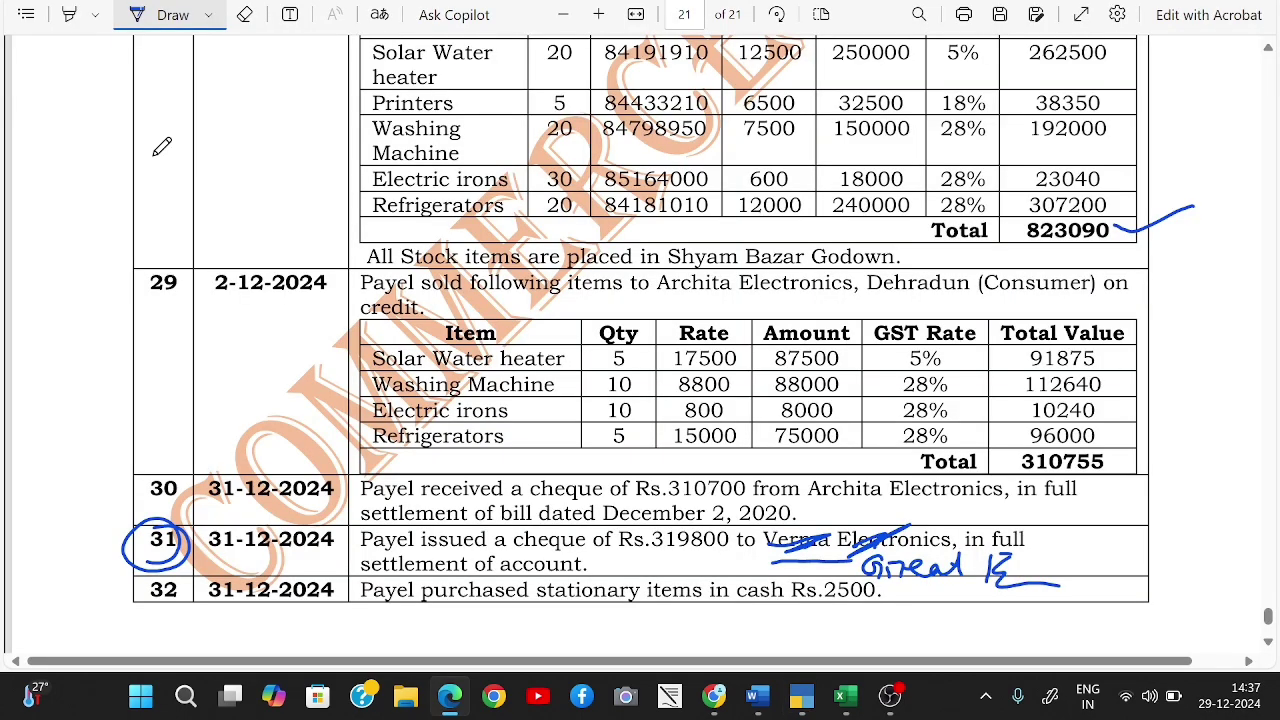
scroll(162, 147, "up", 5)
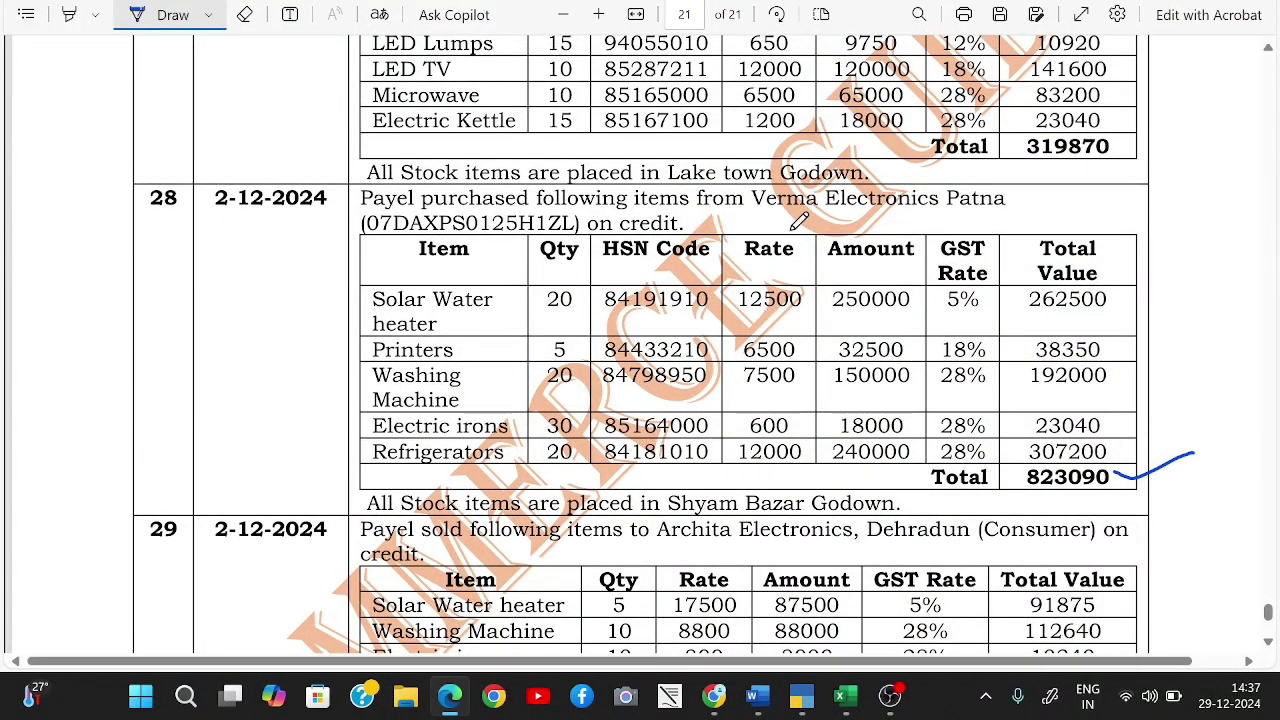
left_click(172, 14)
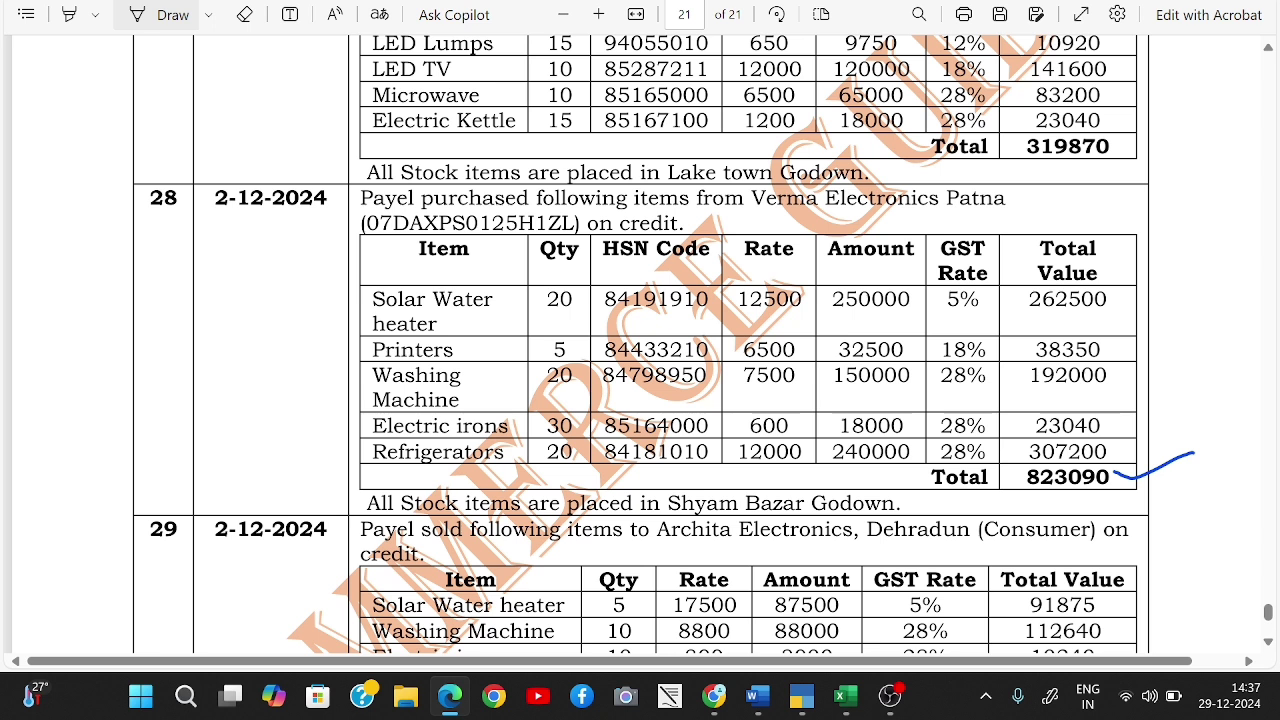
left_click_drag(751, 198, 940, 217)
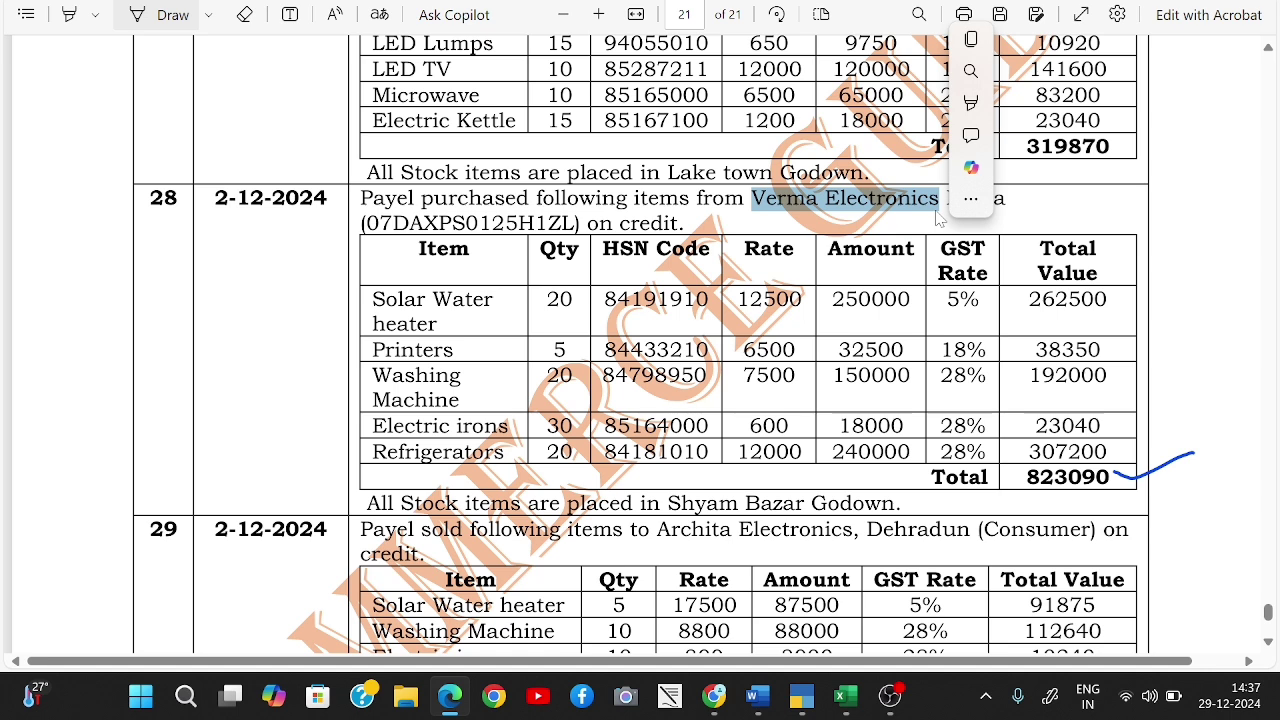
Switch to TallyPrime and open the Verma Electronics ledger for alteration.
key("alt+Tab")
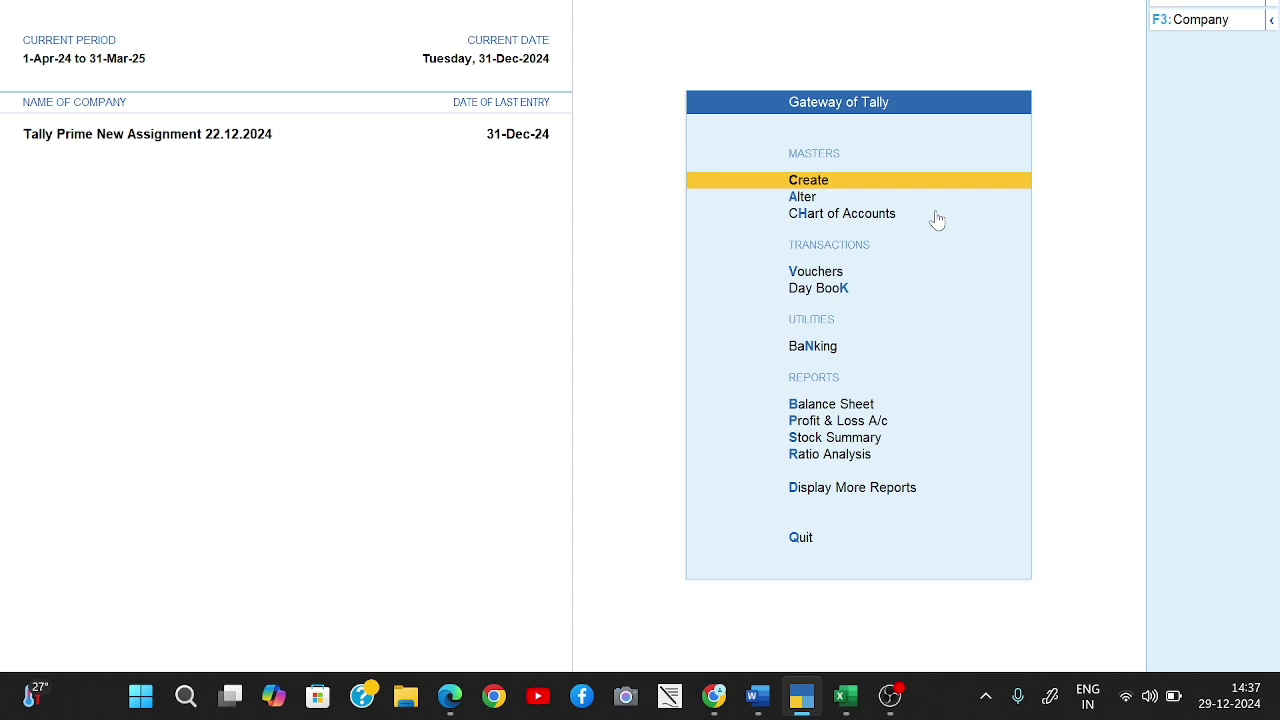
key("Down")
key("Return")
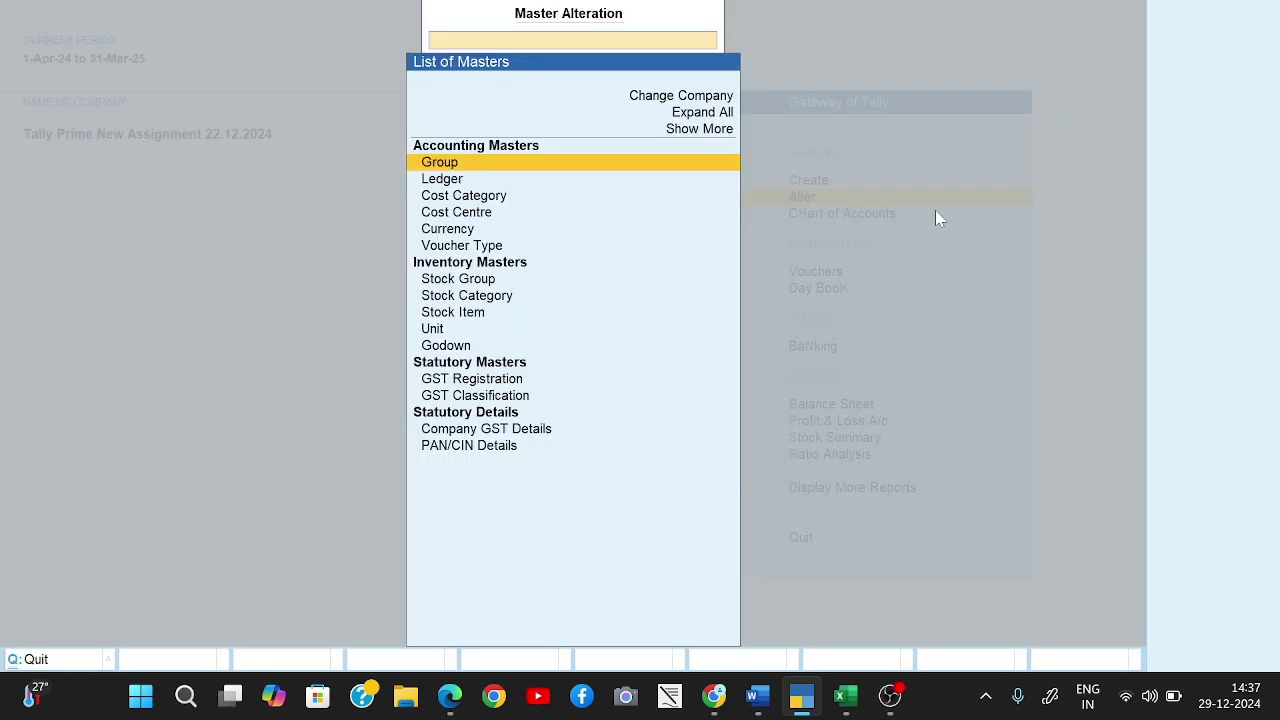
key("Down")
key("Return")
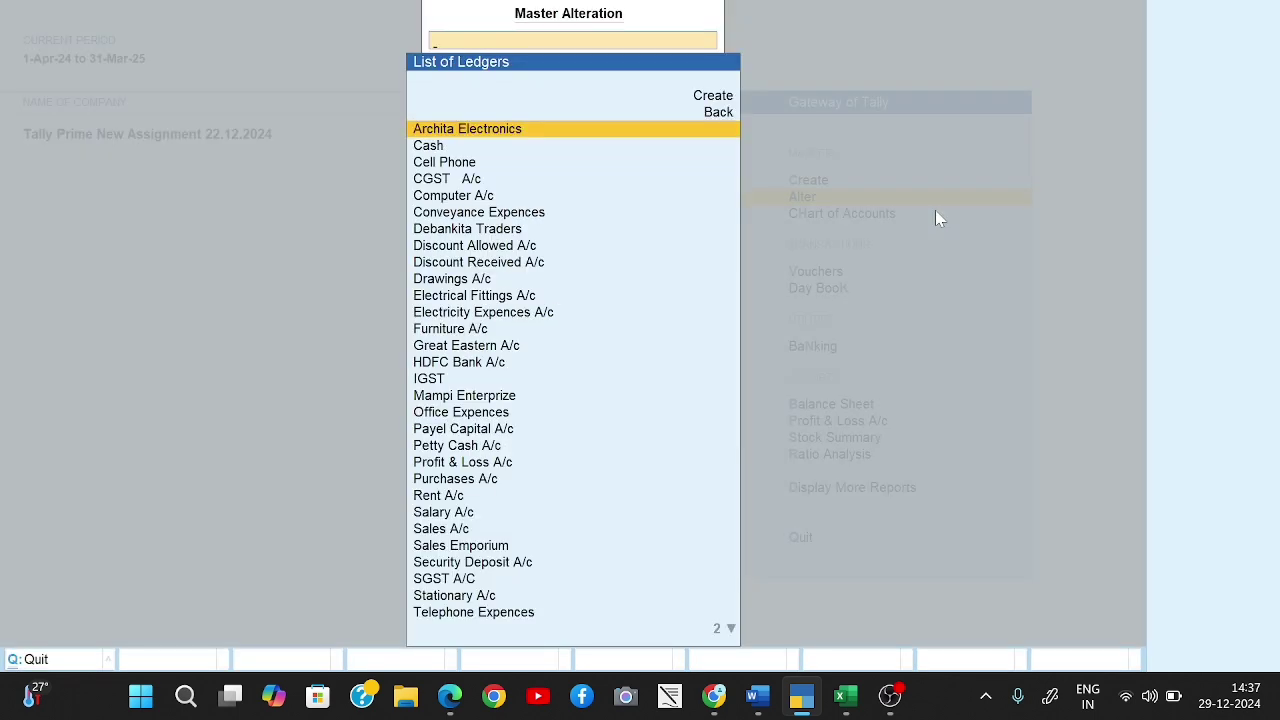
type("Ver")
key("Return")
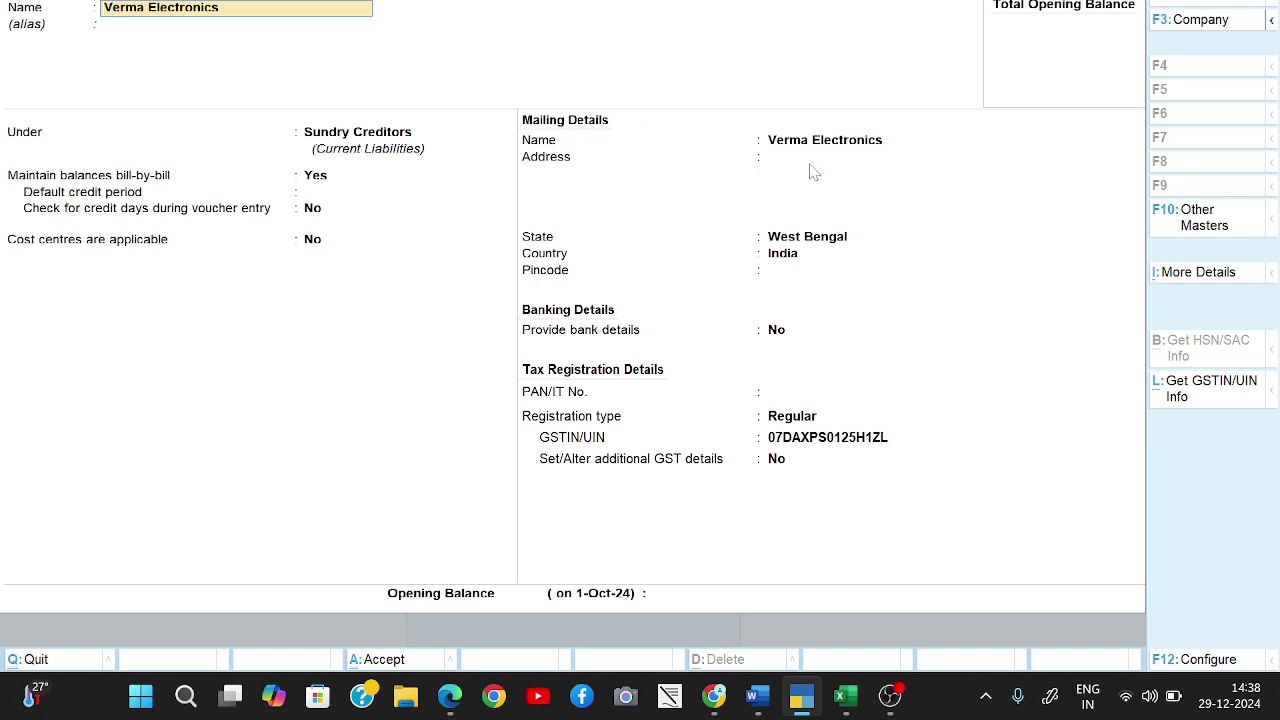
Set the Verma Electronics ledger's state to Bihar and save the ledger.
left_click(797, 241)
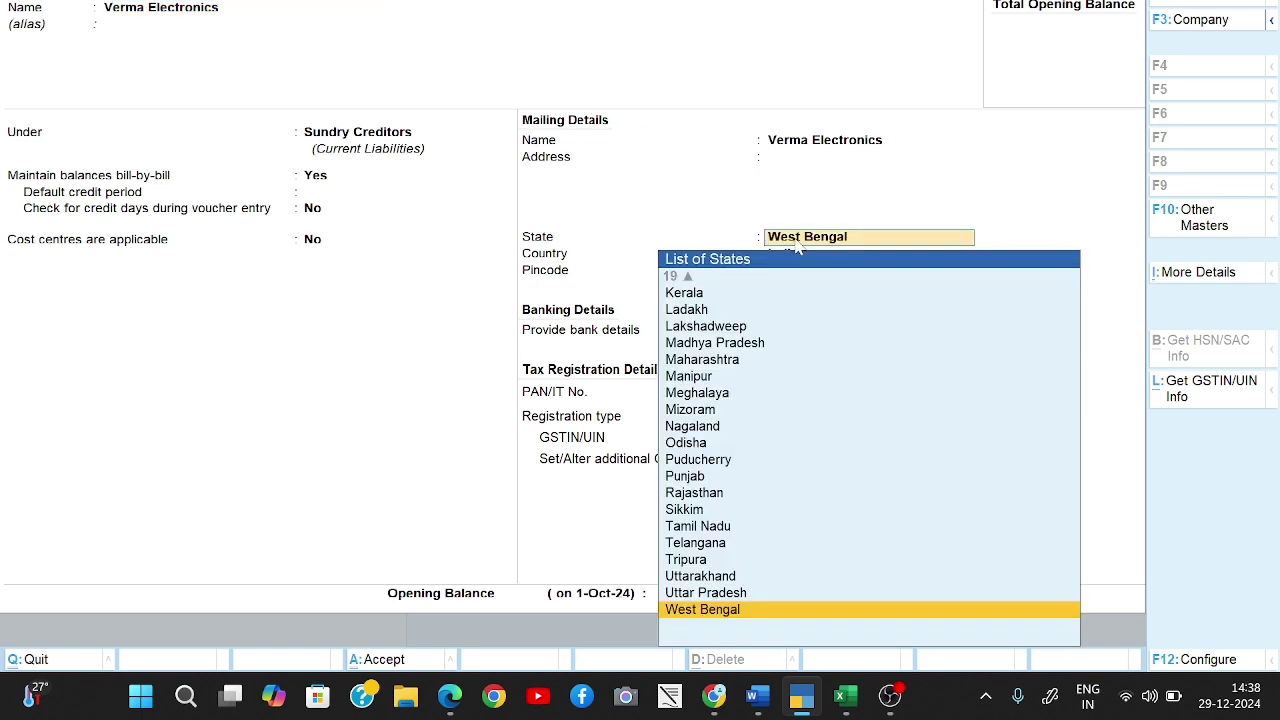
type("B")
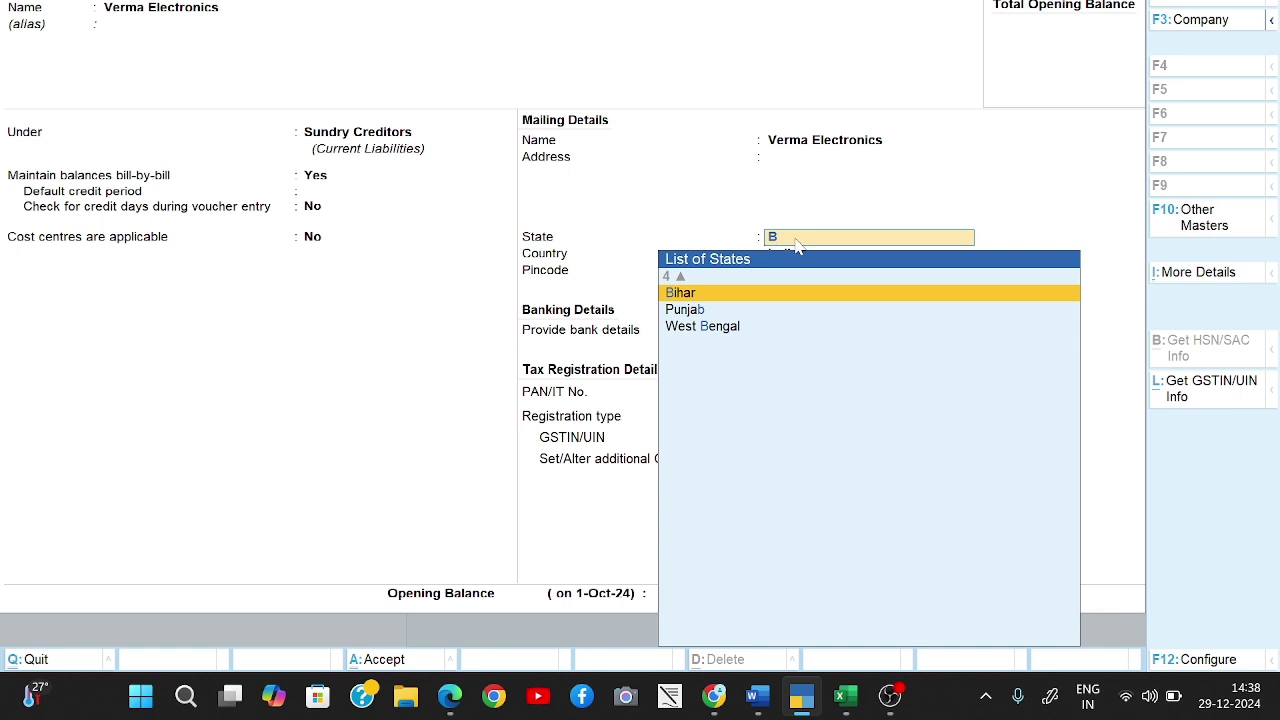
key("Return")
key("alt")
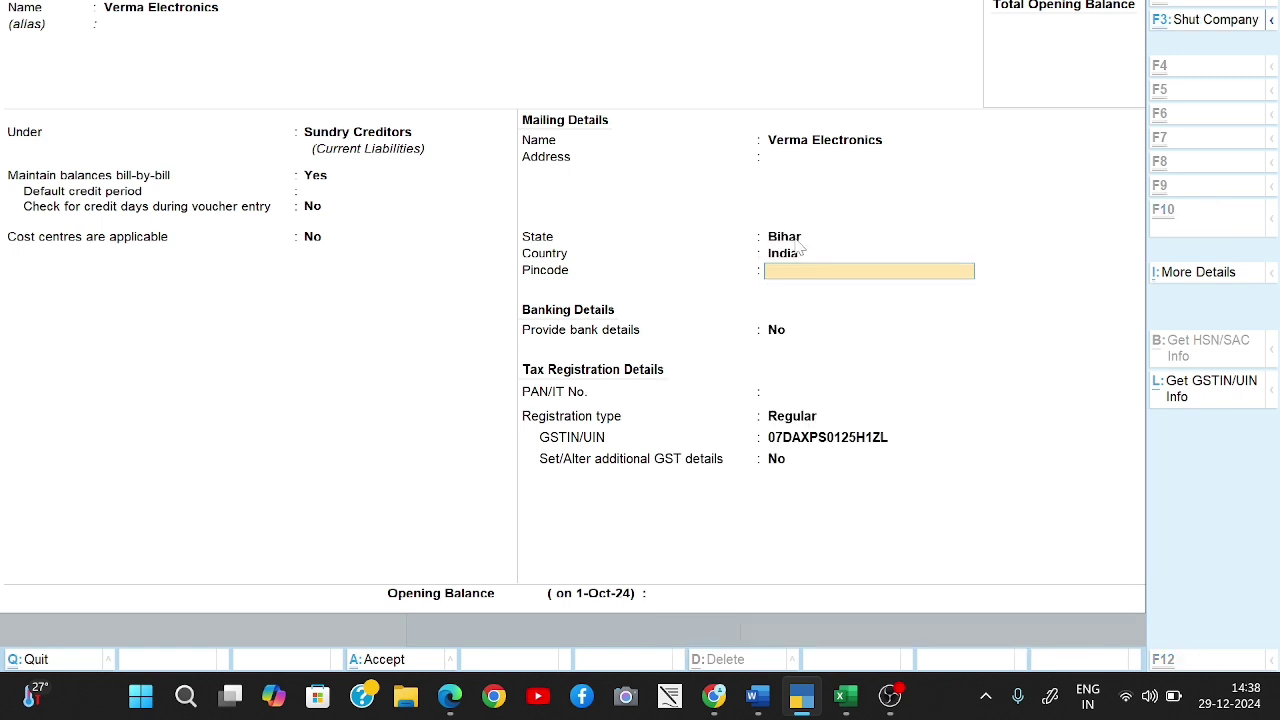
key("ctrl+a")
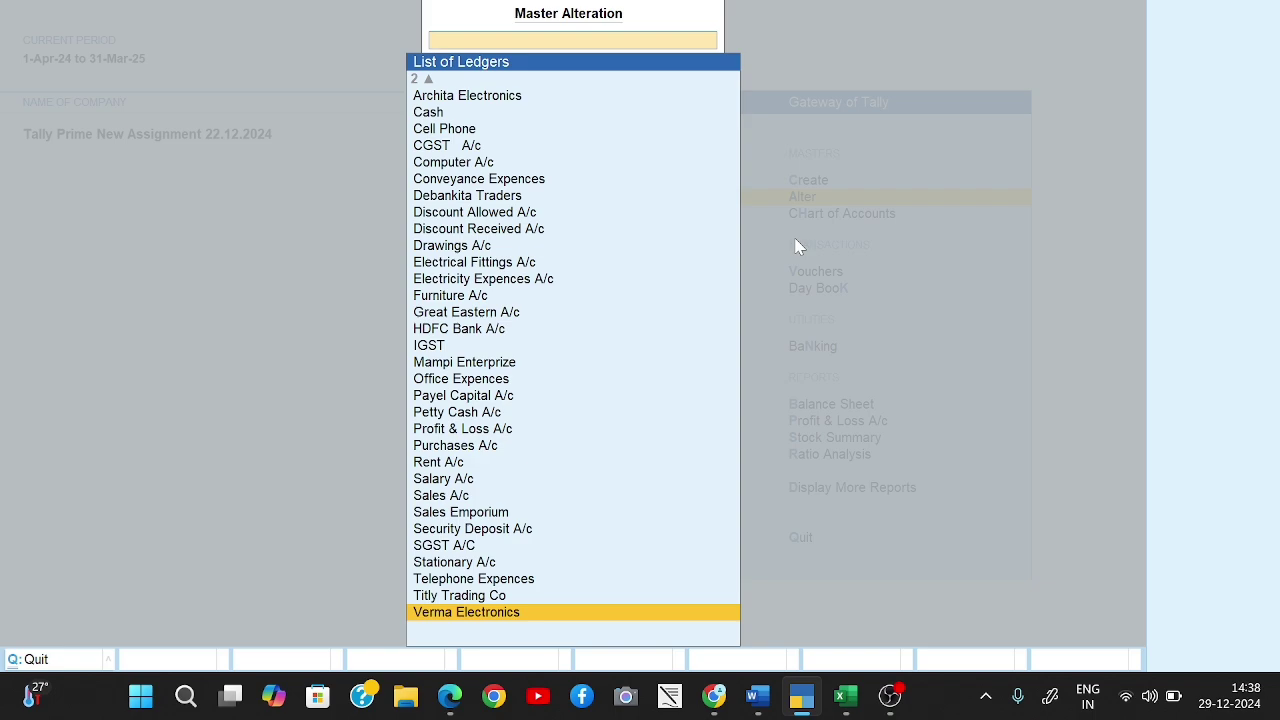
Check the location of Archita Electronics in transaction 29 of the assignment PDF in Edge, and switch back to TallyPrime.
key("alt+Tab")
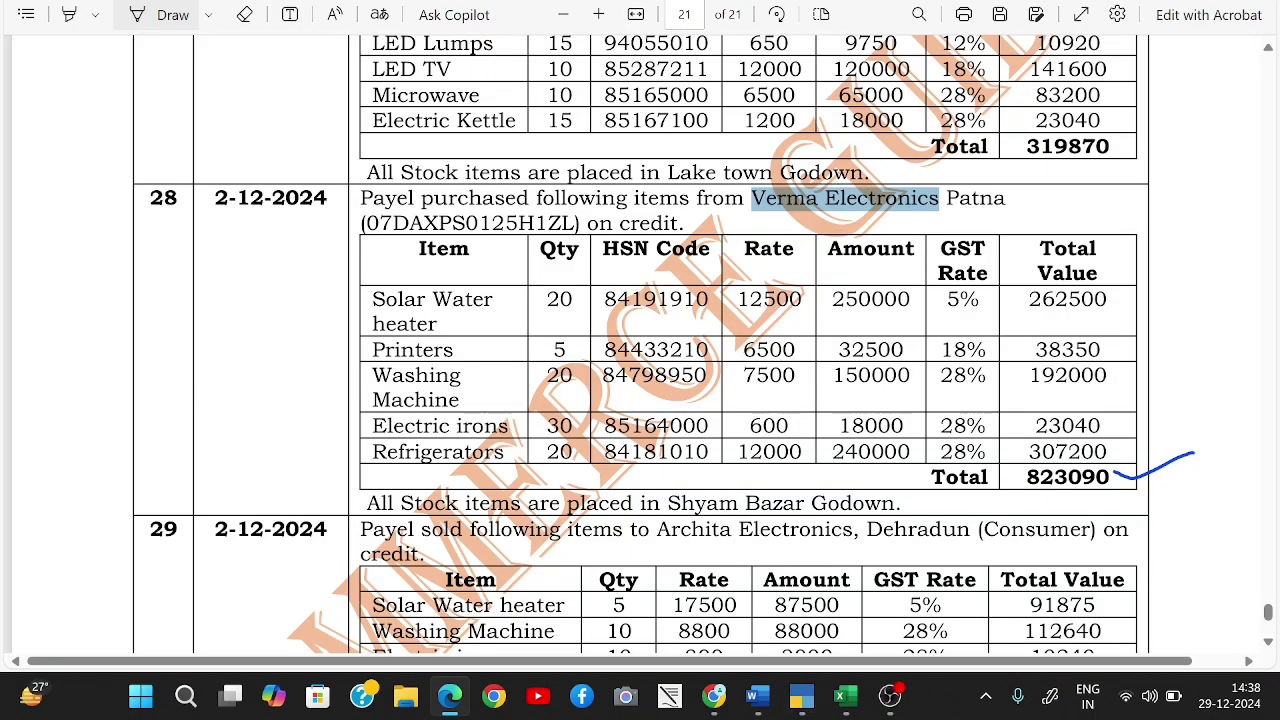
scroll(640, 344, "down", 3)
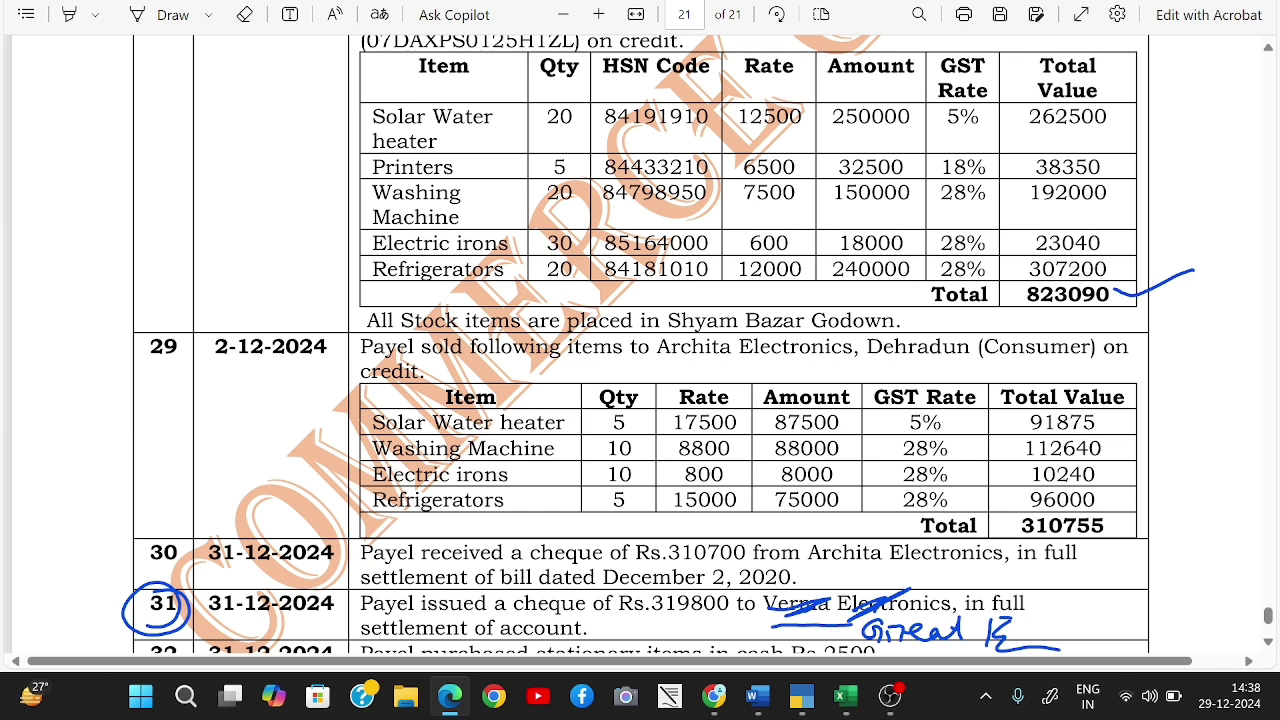
key("alt+Tab")
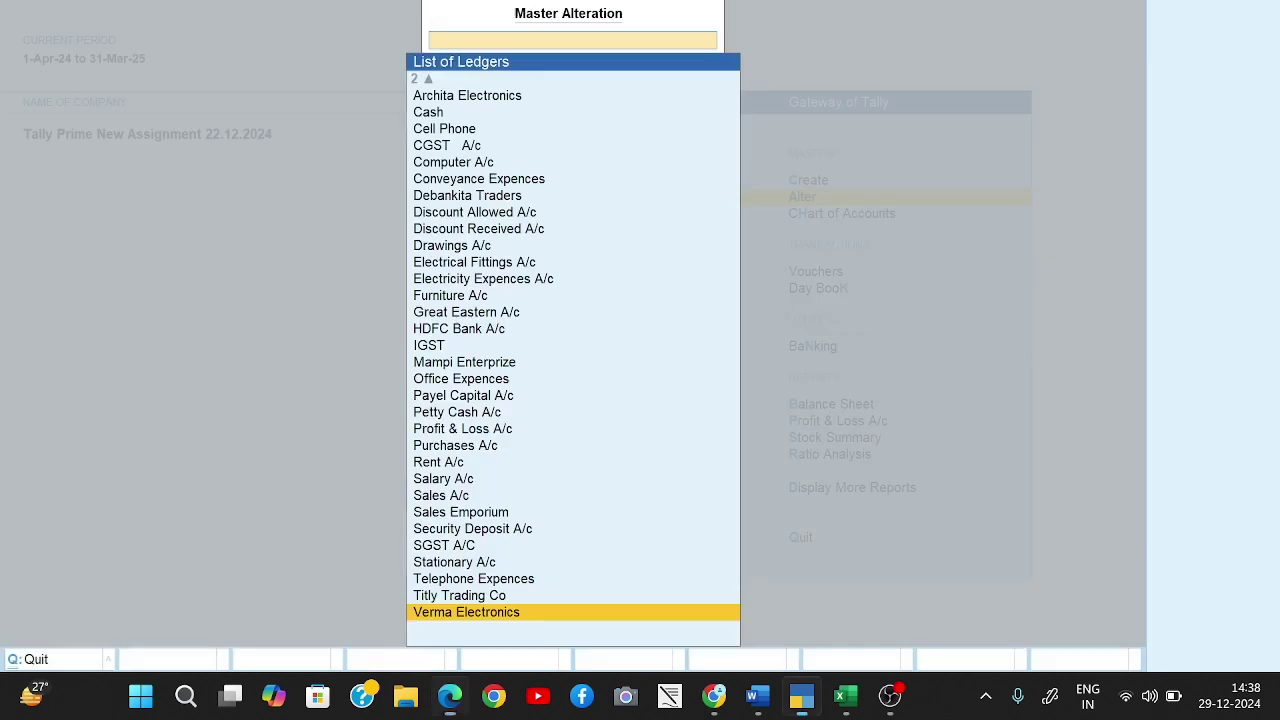
Return to the Gateway of Tally and open the Archita Electronics ledger for alteration.
key("Escape")
key("Escape")
key("Escape")
key("Escape")
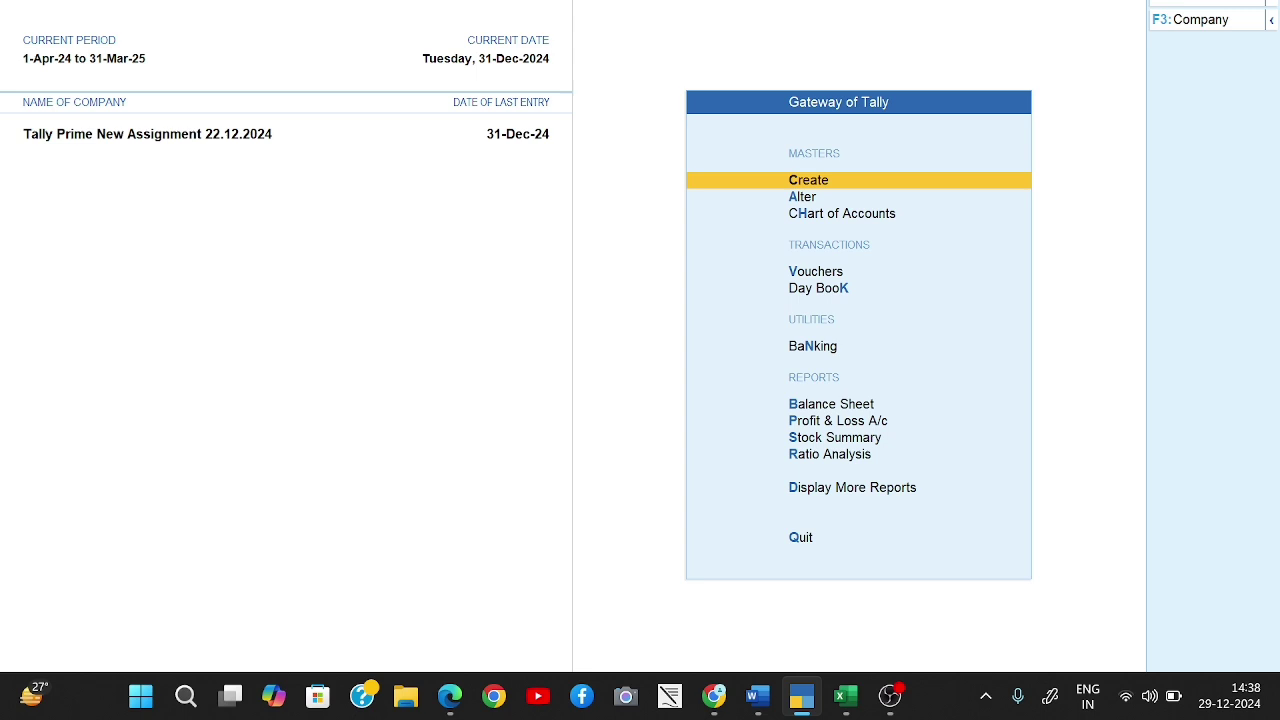
key("Down")
key("Return")
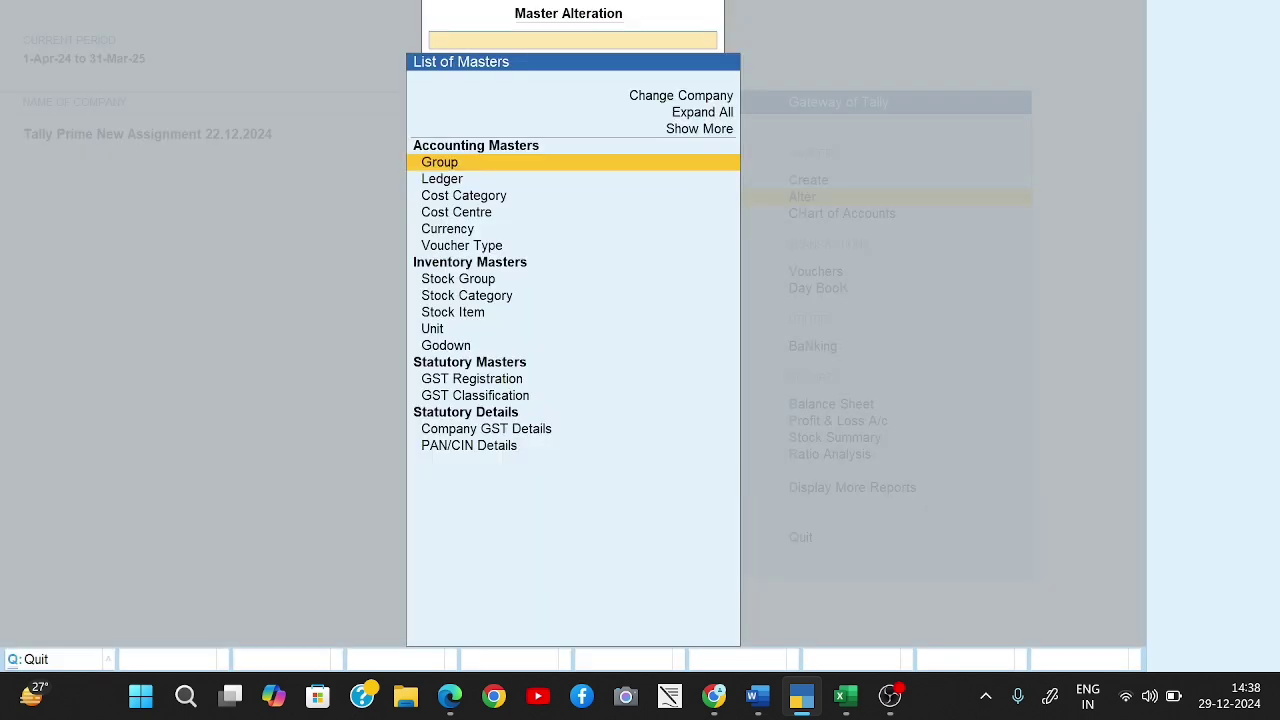
key("Down")
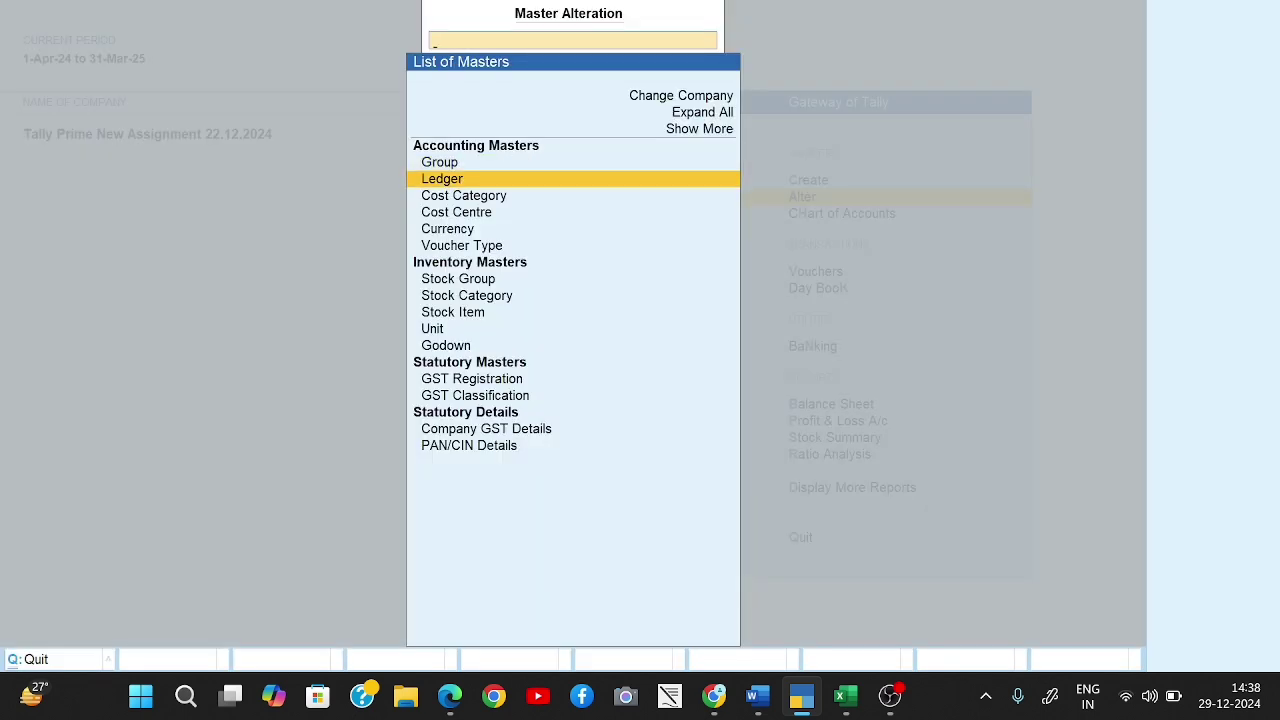
key("Return")
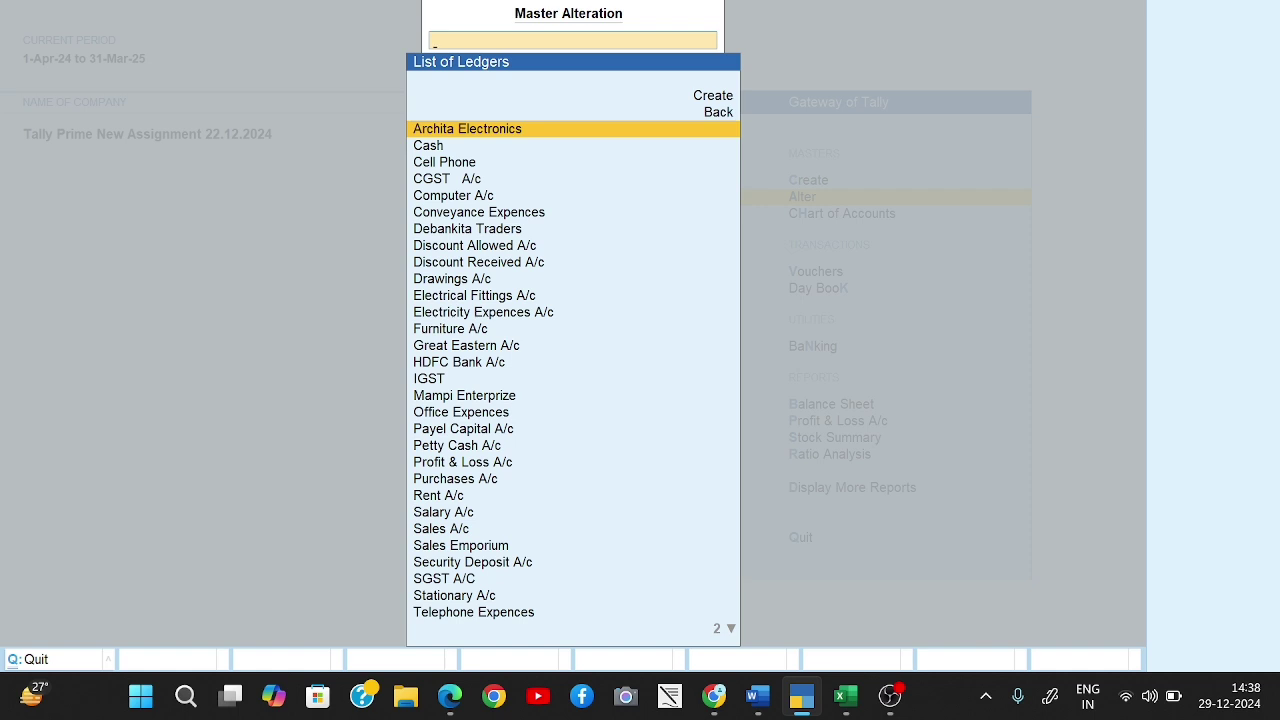
key("Return")
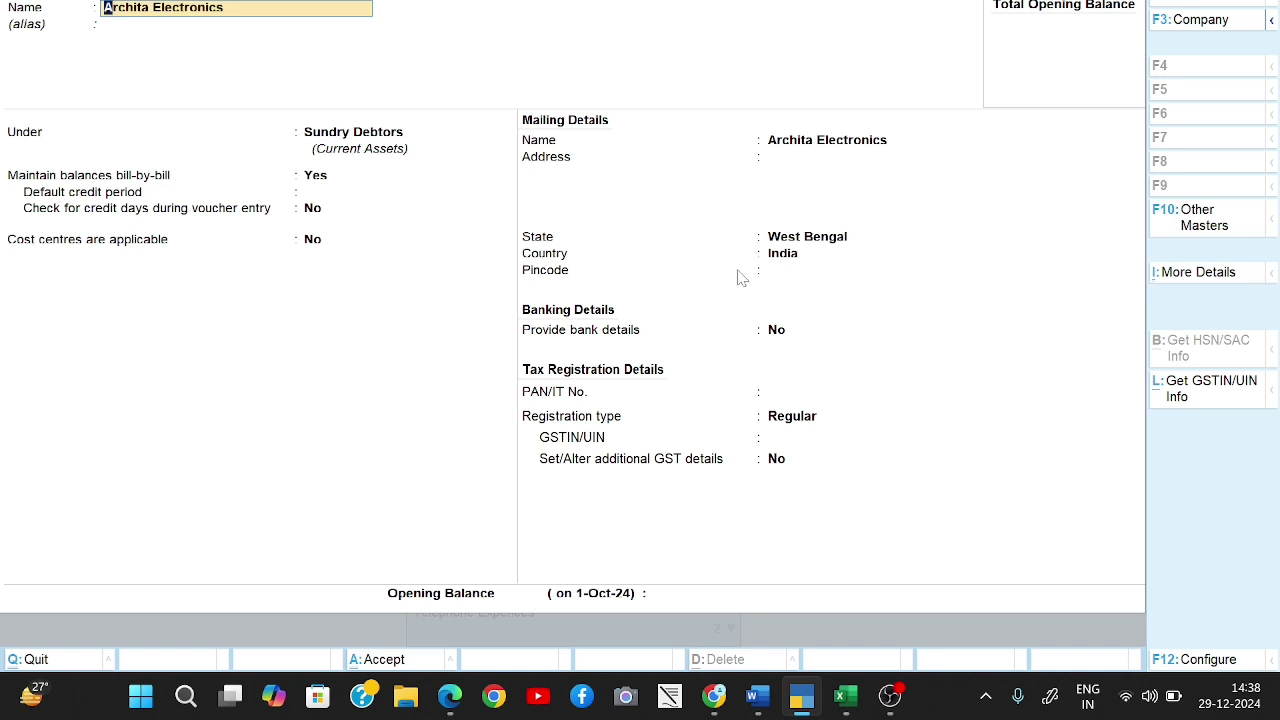
Set the Archita Electronics ledger's state to Uttarakhand, save it and return to the Gateway of Tally.
left_click(786, 243)
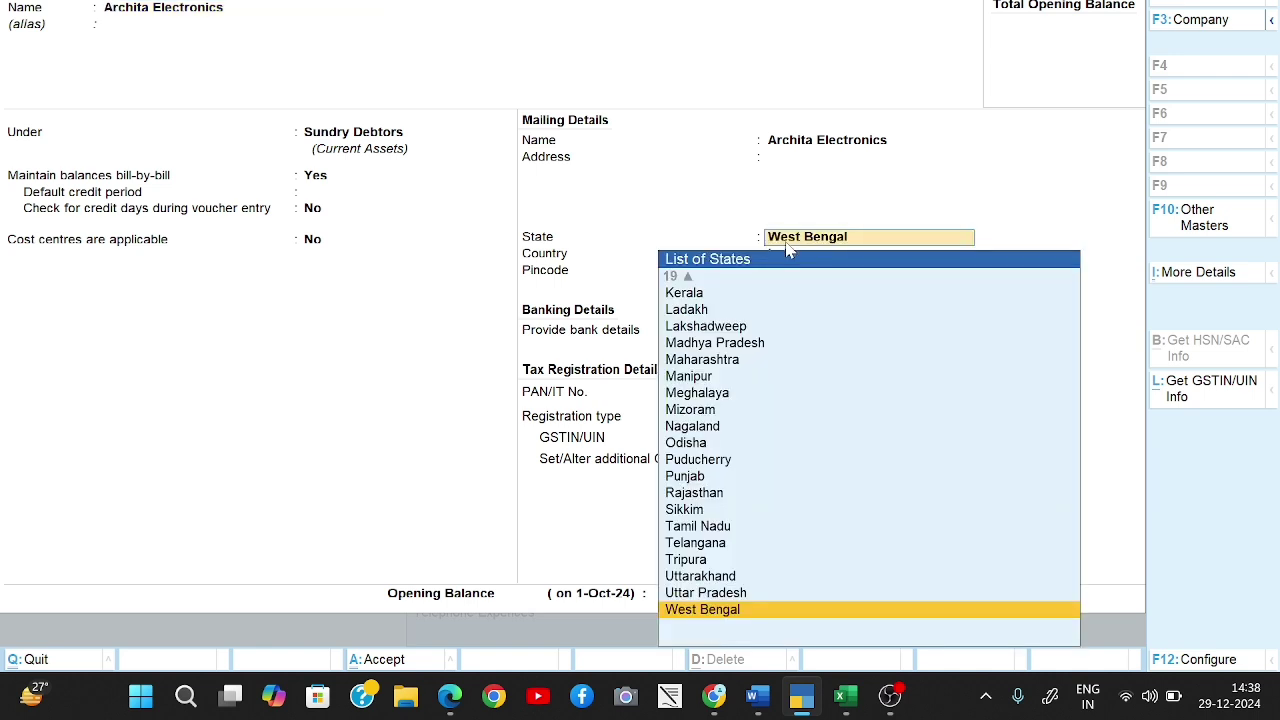
key("Up")
key("Up")
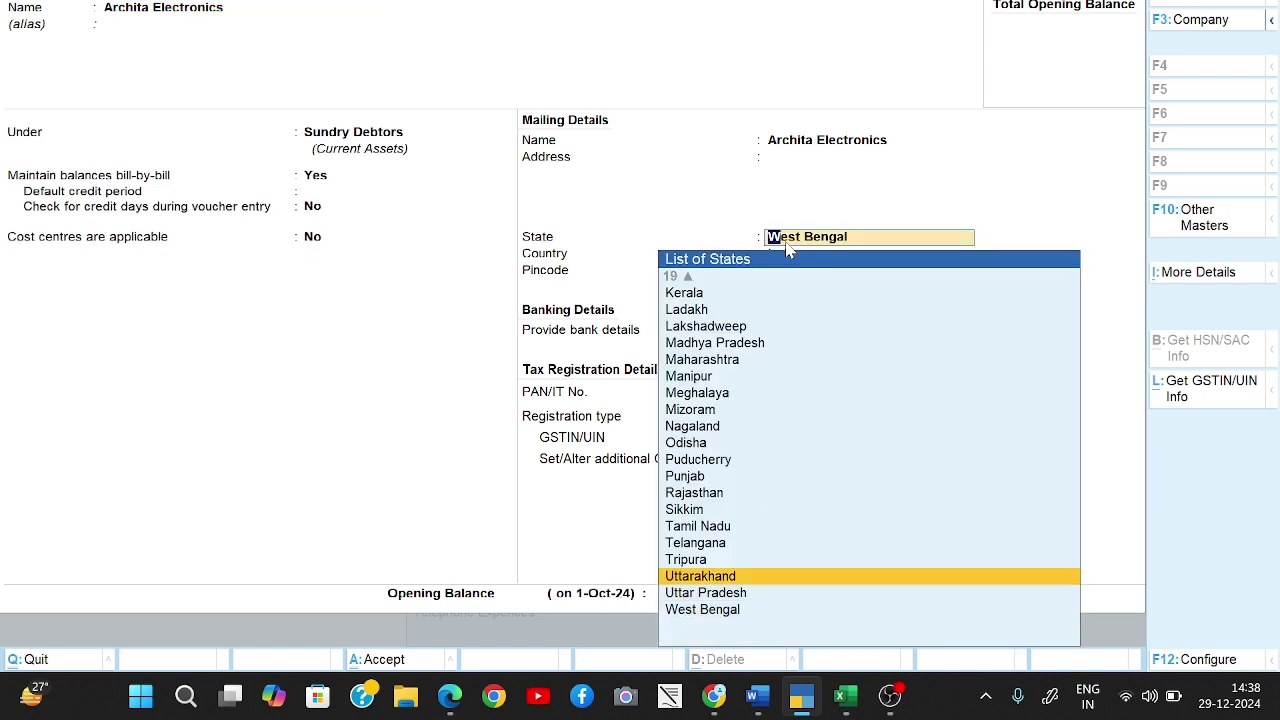
key("Return")
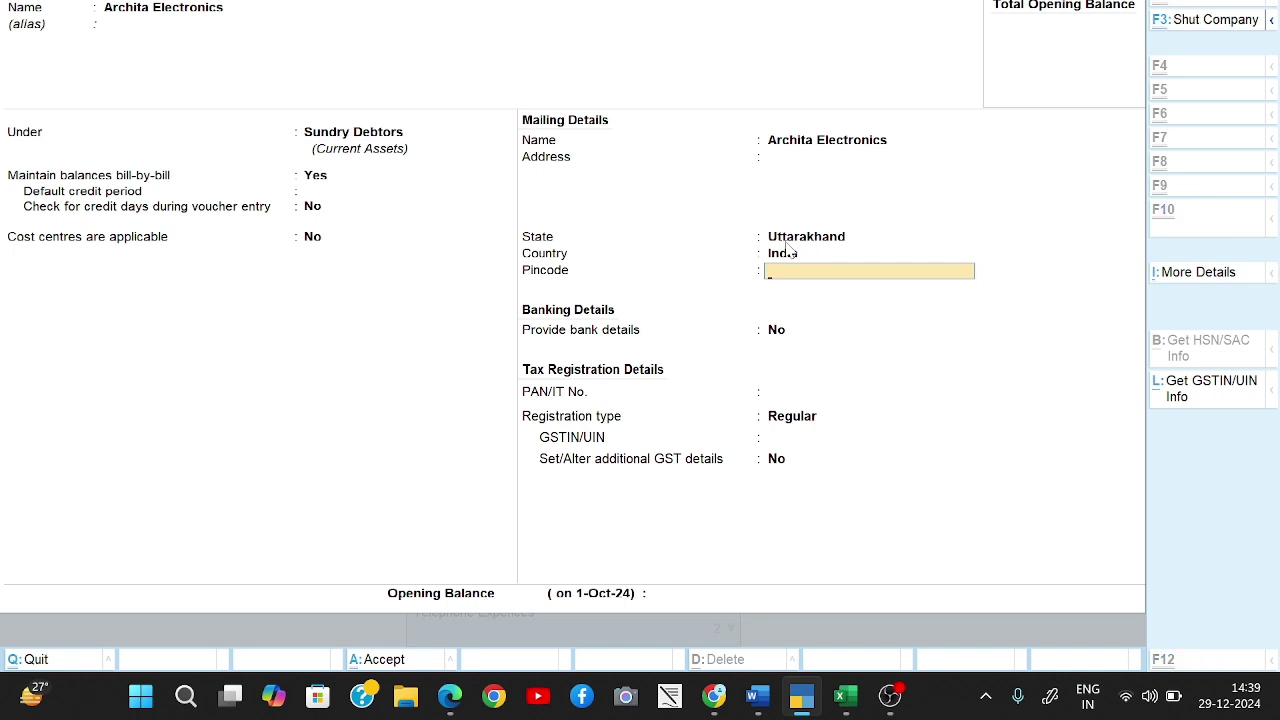
key("ctrl+a")
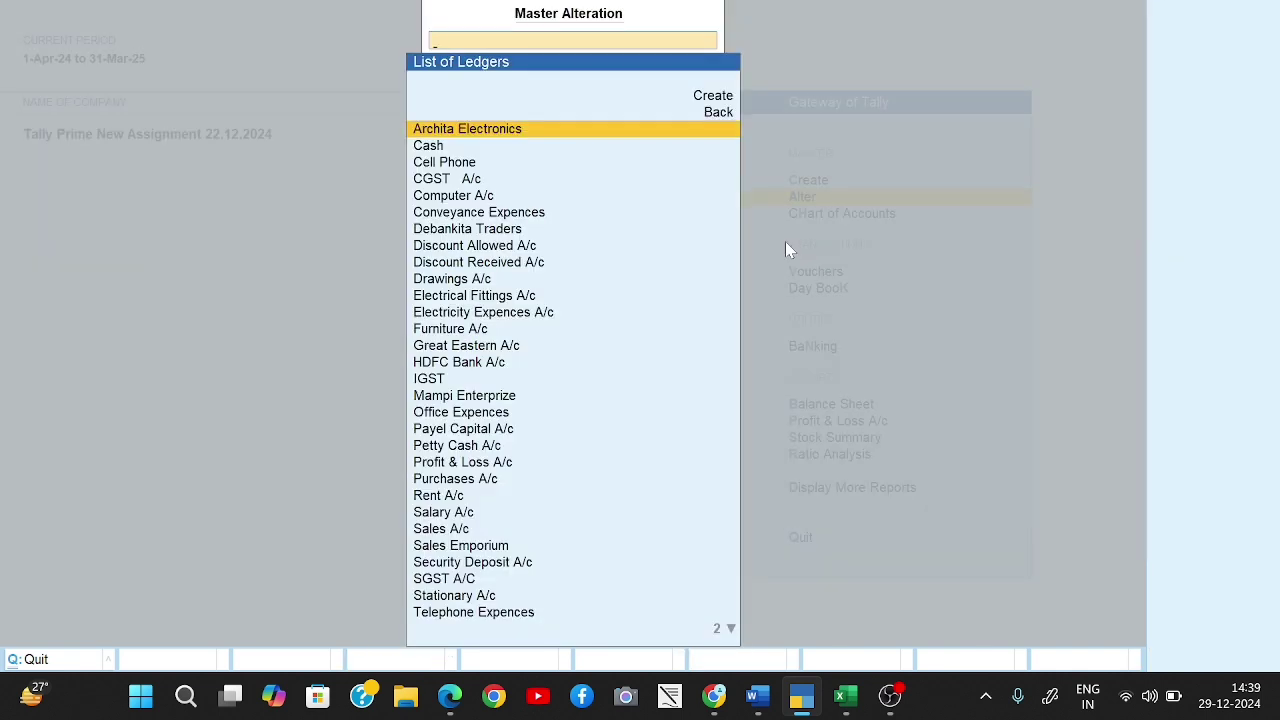
key("Escape")
key("Escape")
key("Escape")
key("n")
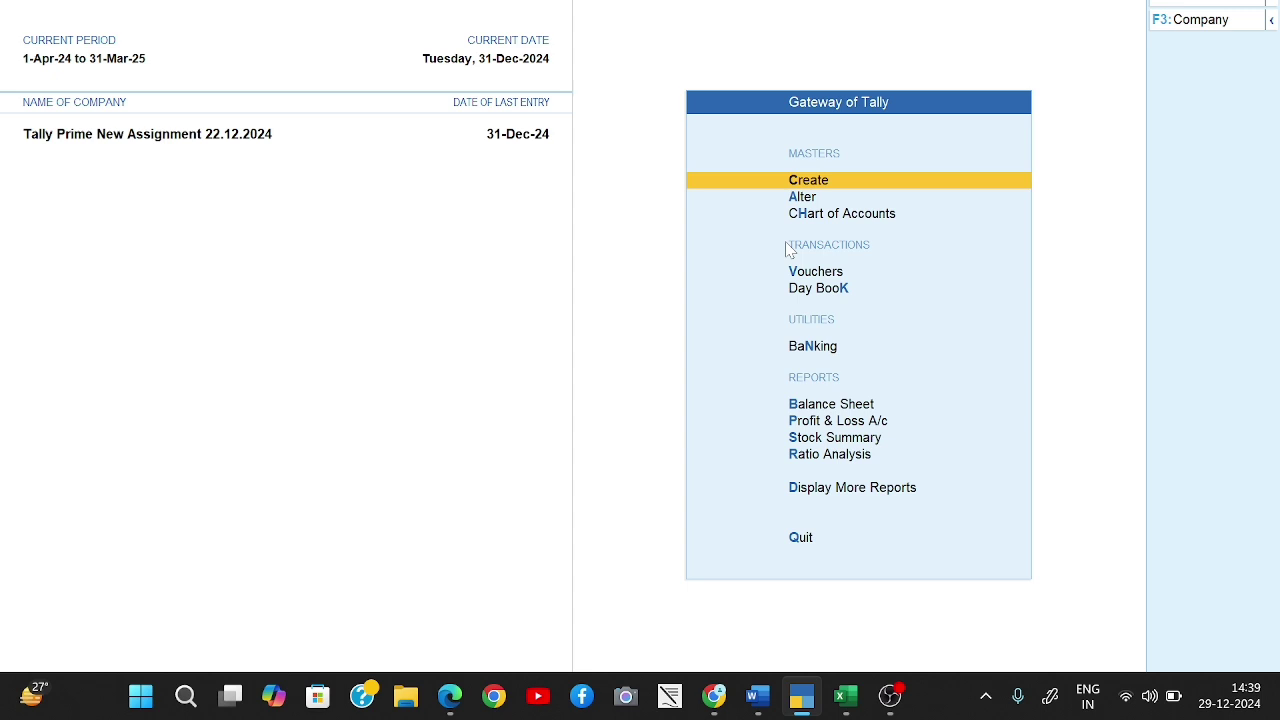
Open the Day Book to review the vouchers for 31-Dec-24.
key("Down")
key("Down")
key("Down")
key("Down")
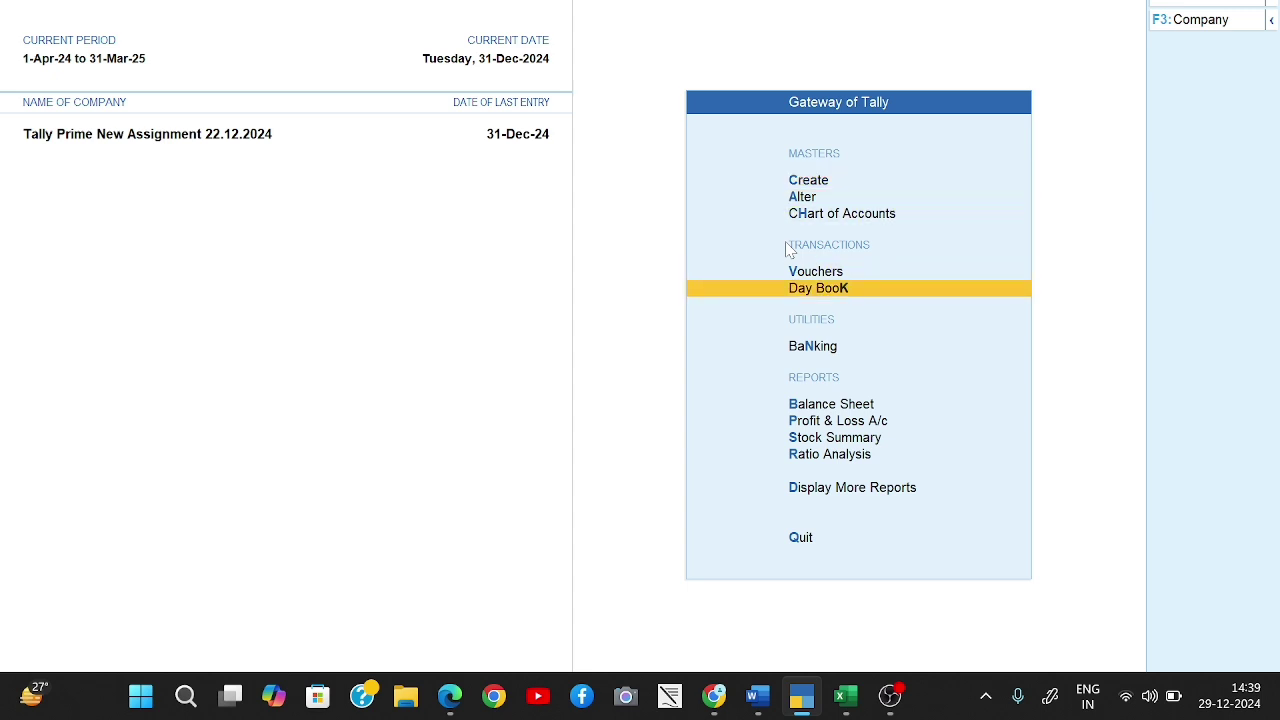
key("Return")
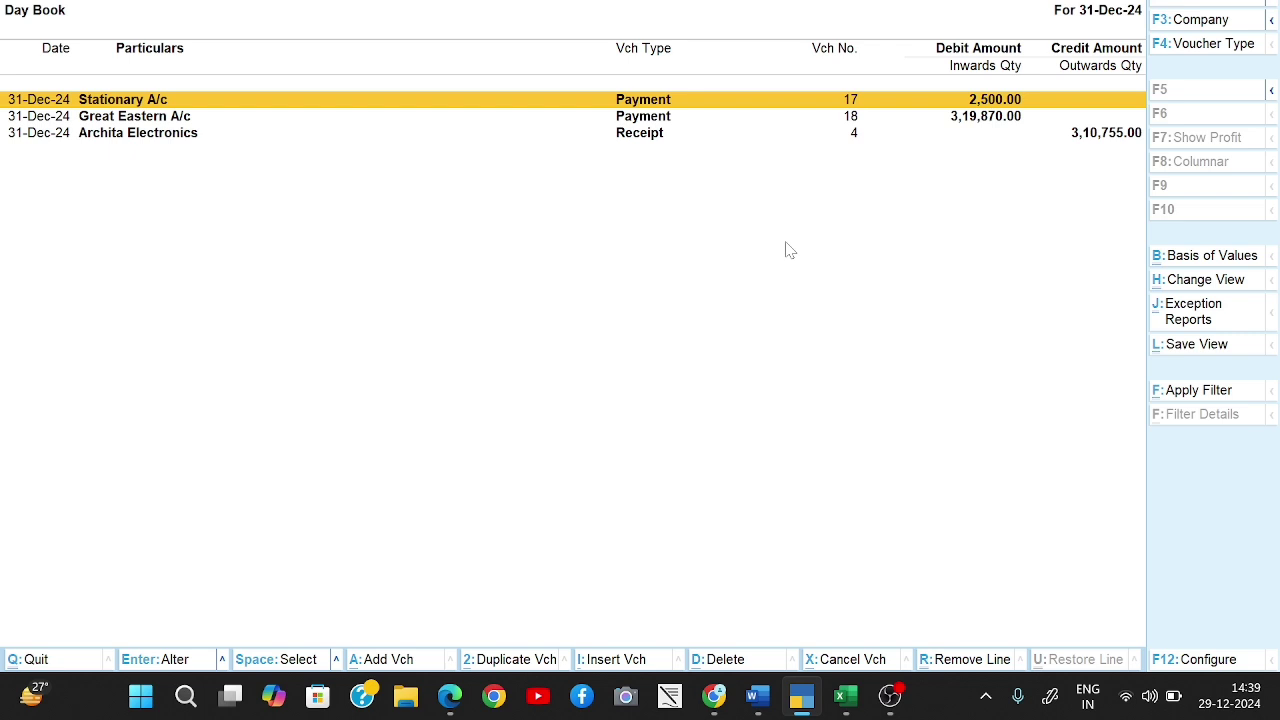
key("Escape")
key("Return")
key("Escape")
key("Up")
key("Up")
key("Up")
key("Up")
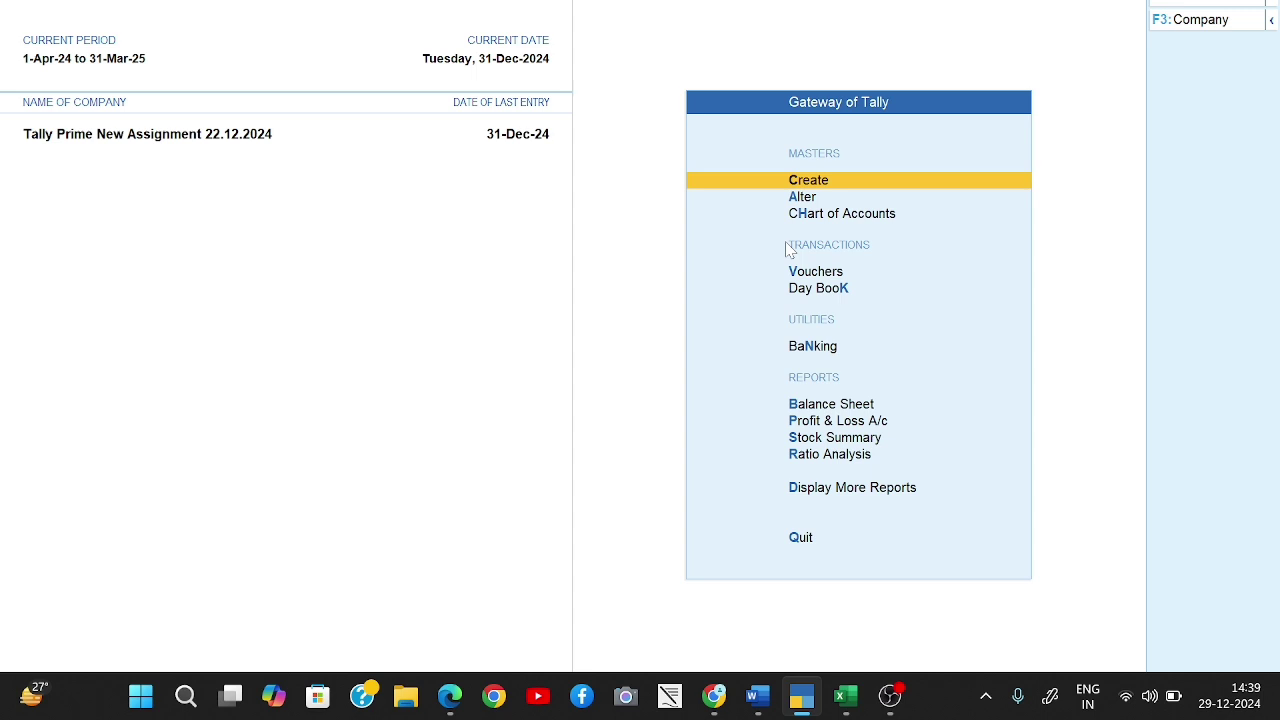
key("Down")
key("Down")
key("Down")
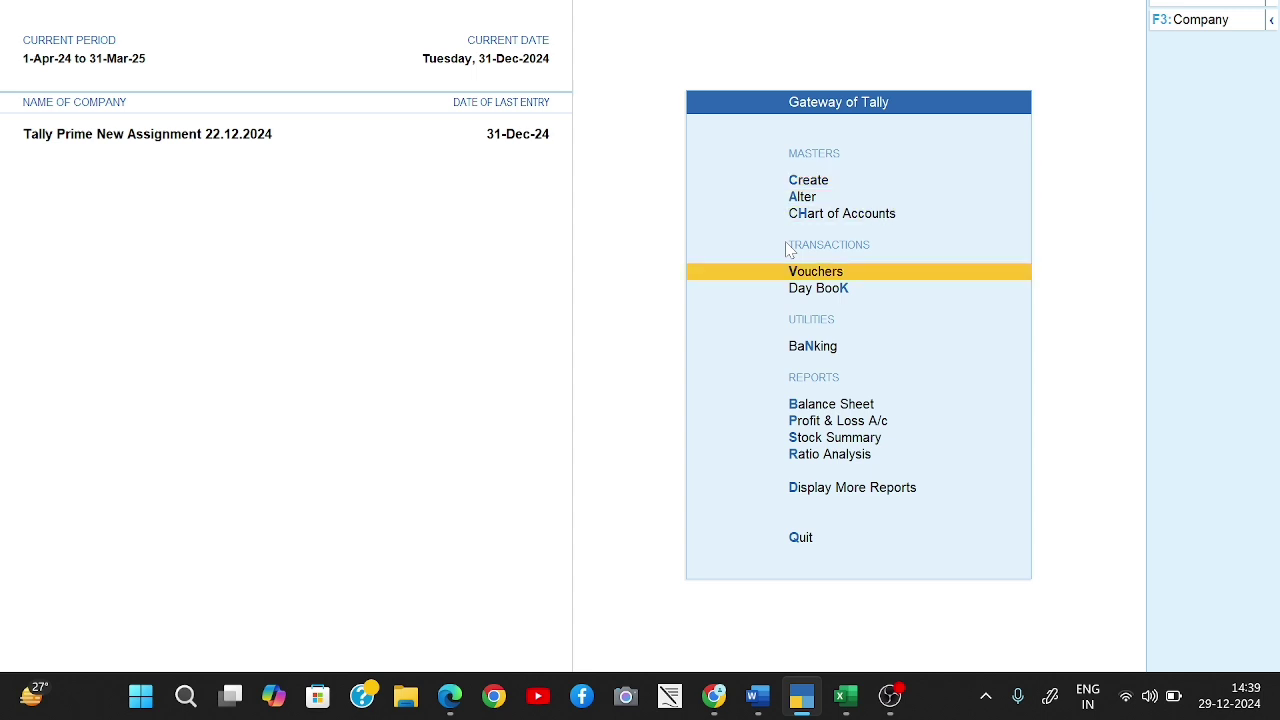
key("Down")
key("Return")
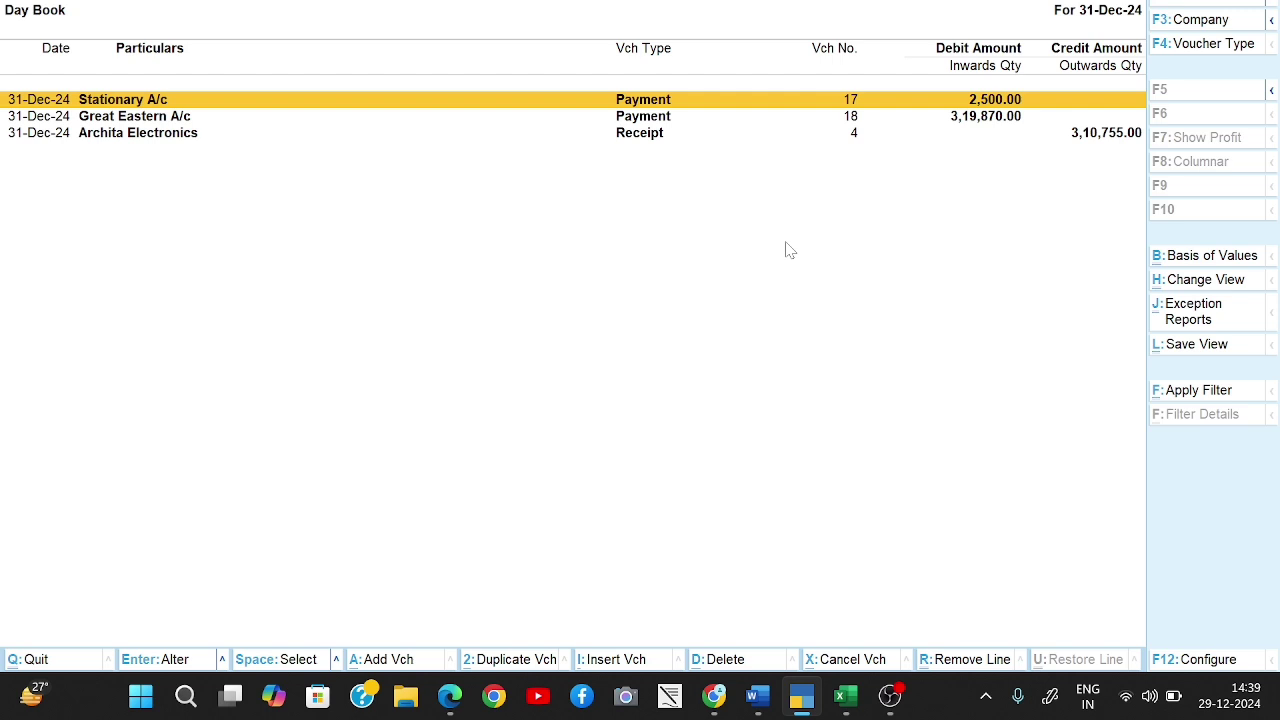
Check the date of the Verma Electronics purchase in transaction 28 of the PDF in Edge, and switch back to TallyPrime.
key("alt+Tab")
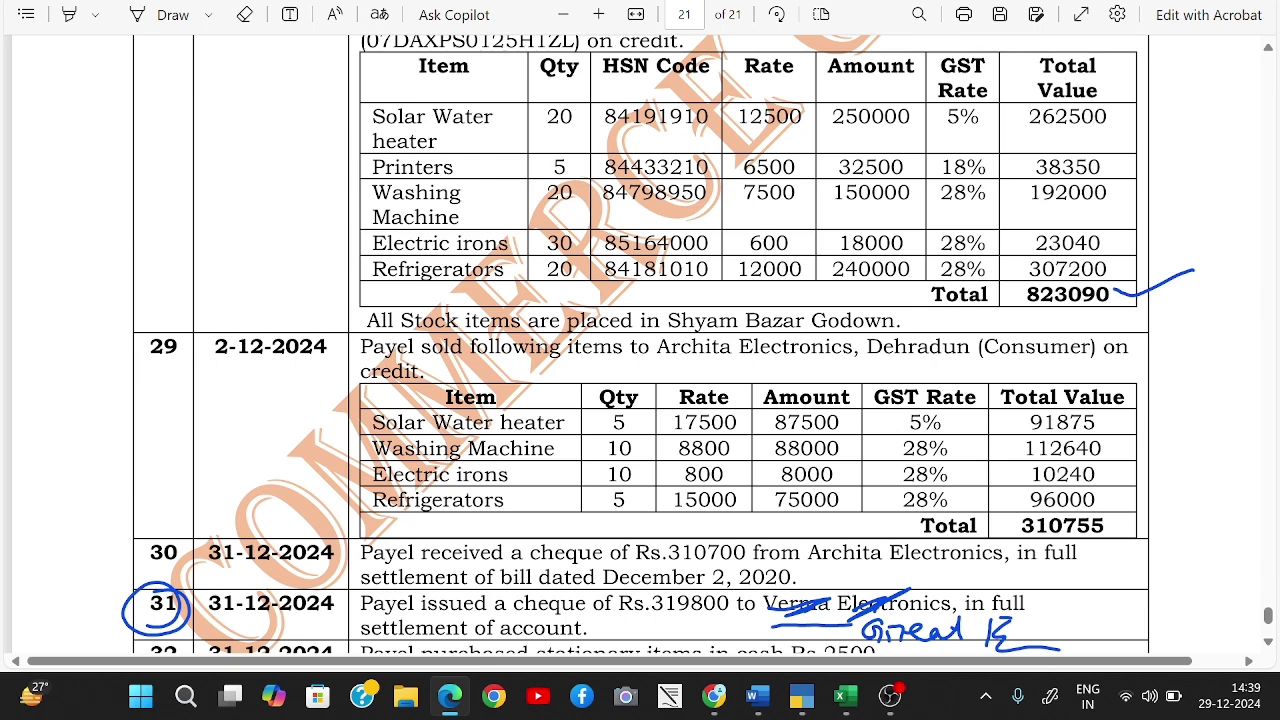
scroll(640, 344, "up", 2)
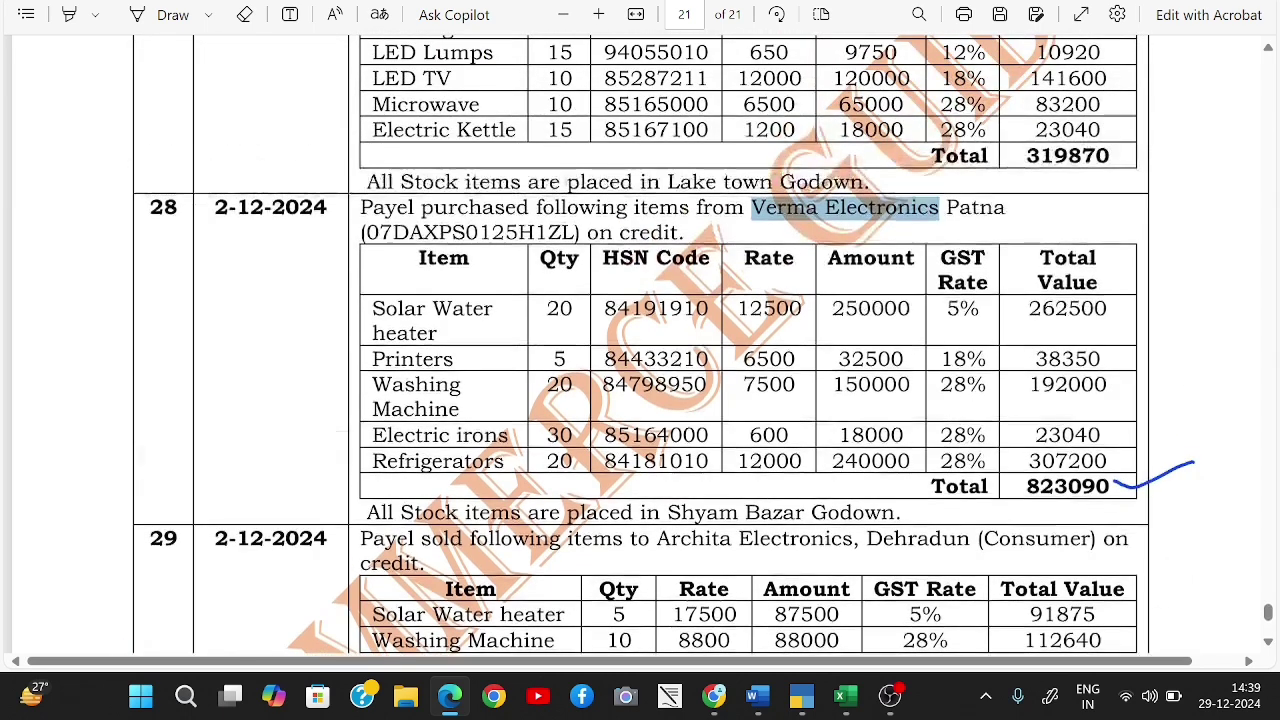
key("alt+Tab")
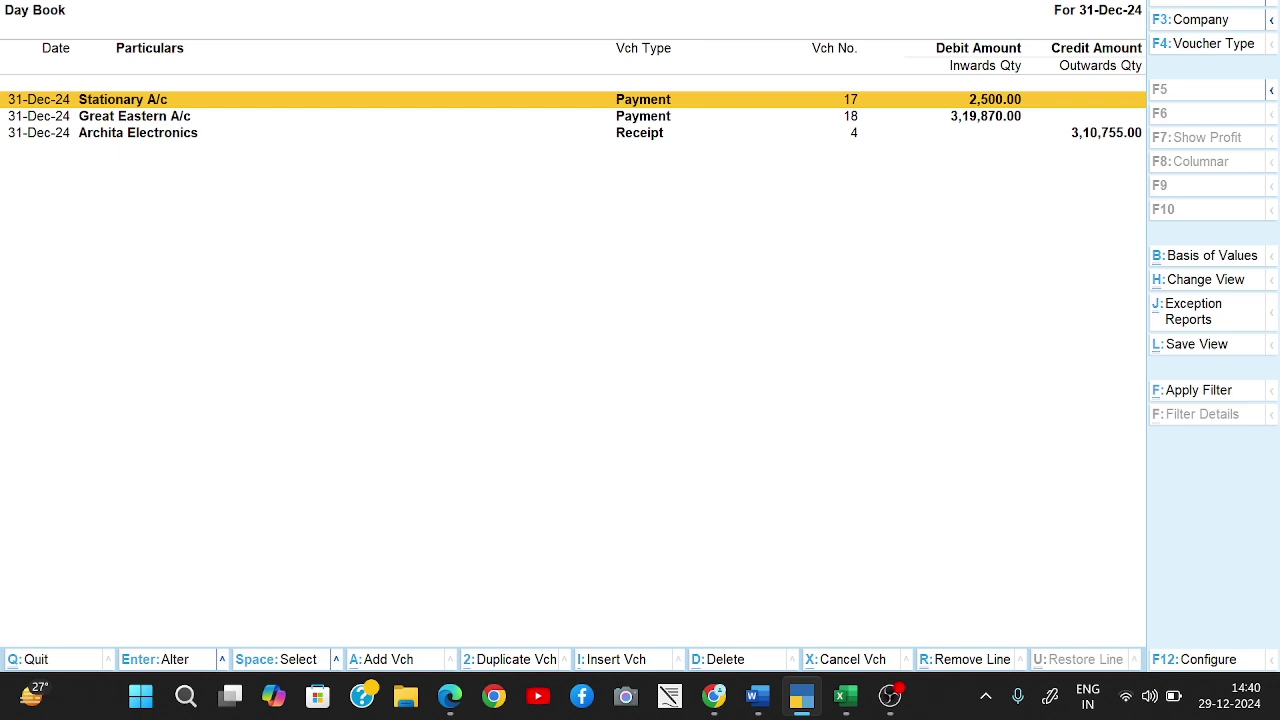
Change the Day Book period to run from 2-12-2024 to 31-12-2024.
key("alt+F2")
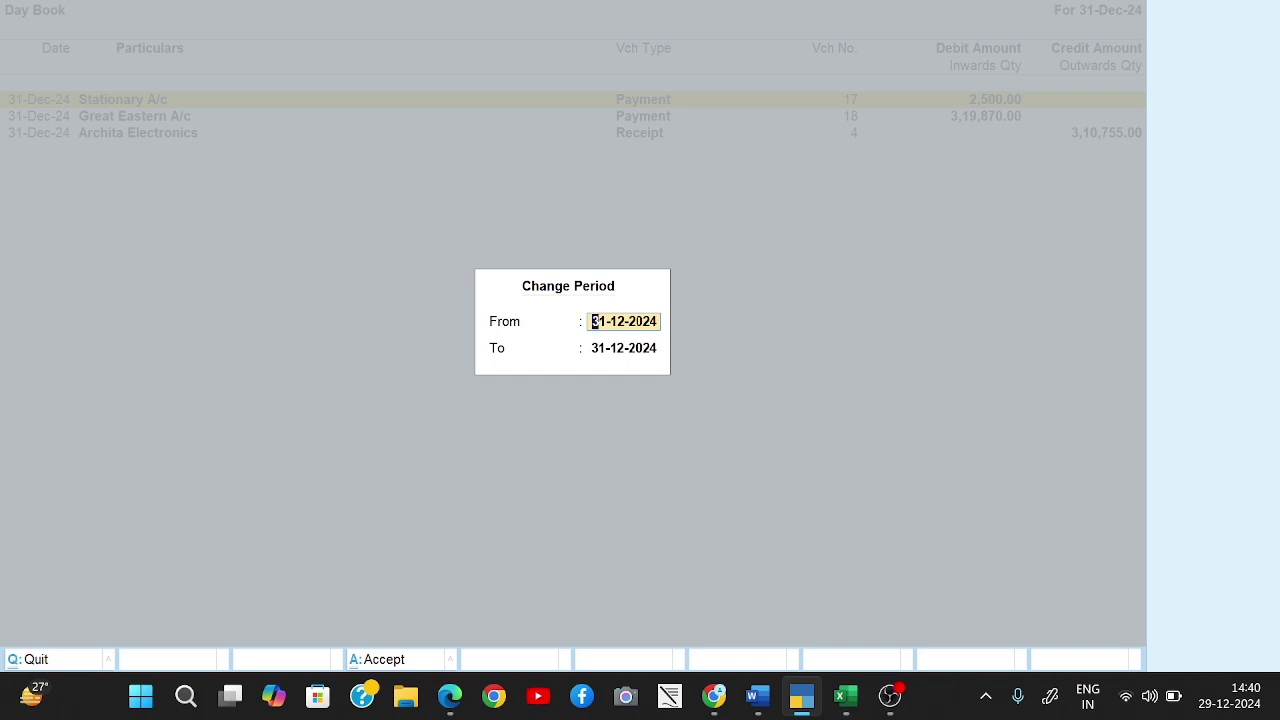
type("2.12")
key("Return")
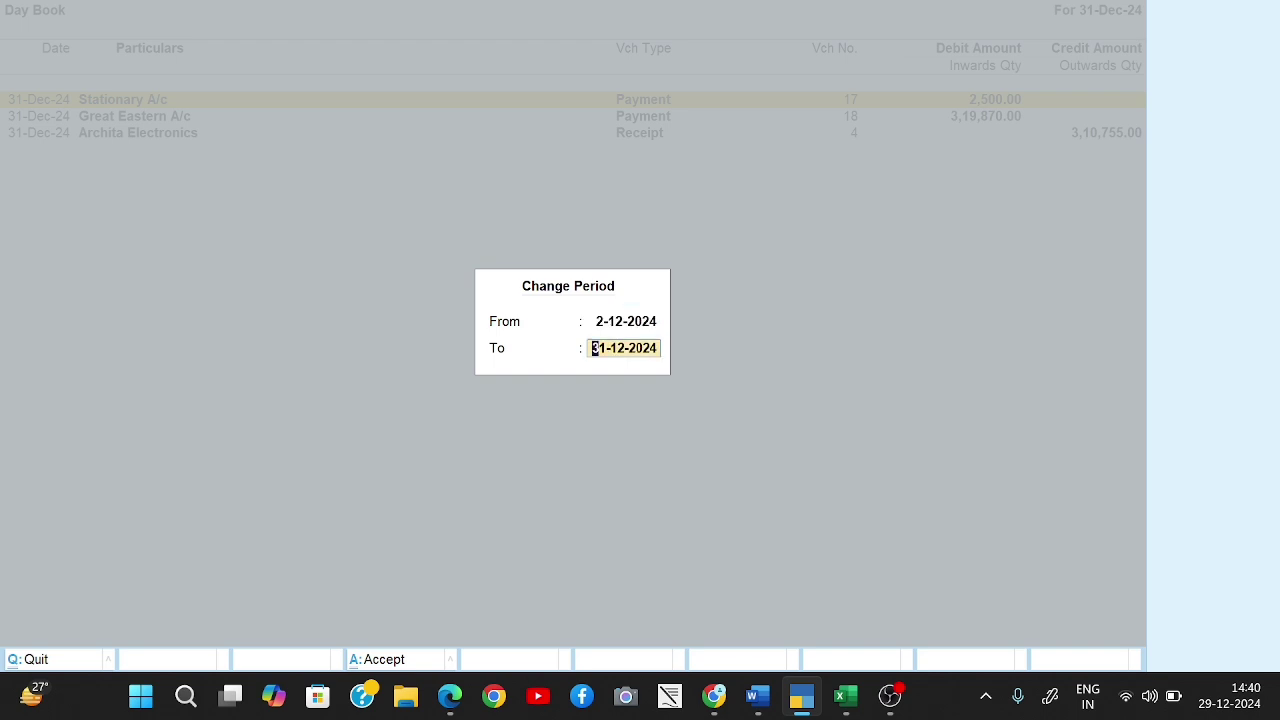
key("Return")
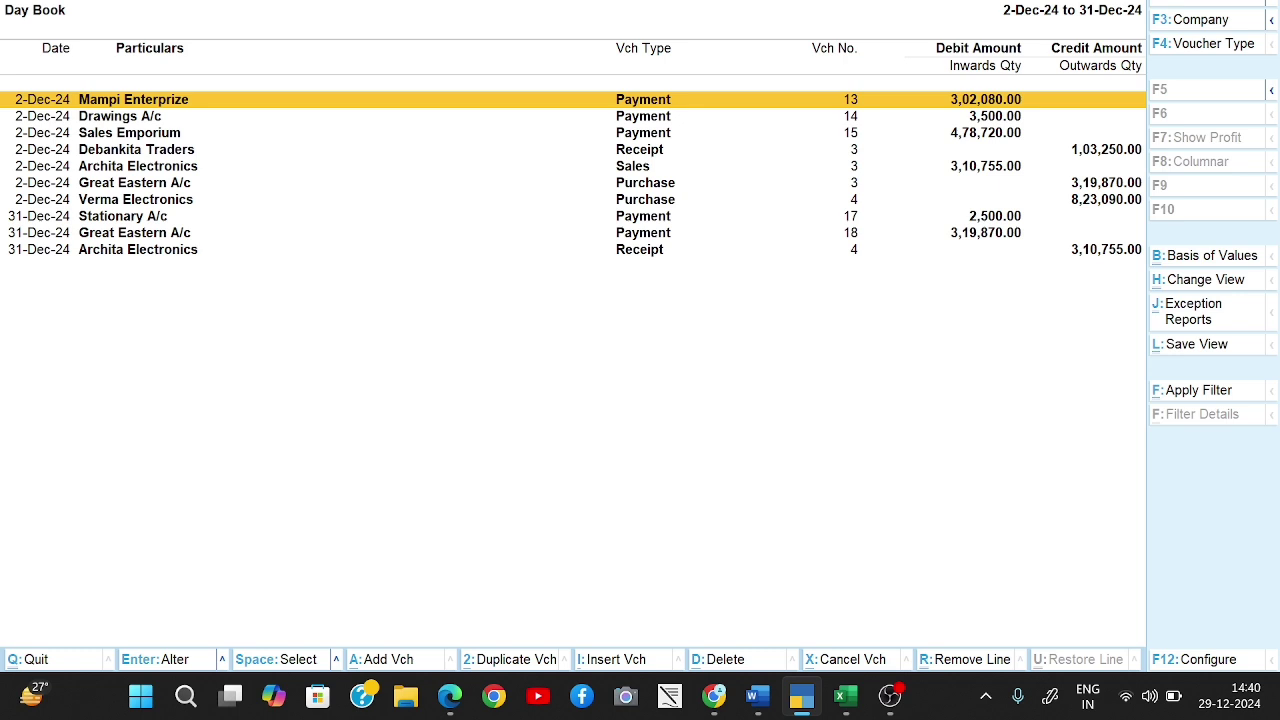
Open the Verma Electronics purchase voucher dated 2-Dec-24 from the Day Book for alteration.
key("Down")
key("Down")
key("Down")
key("Down")
key("Down")
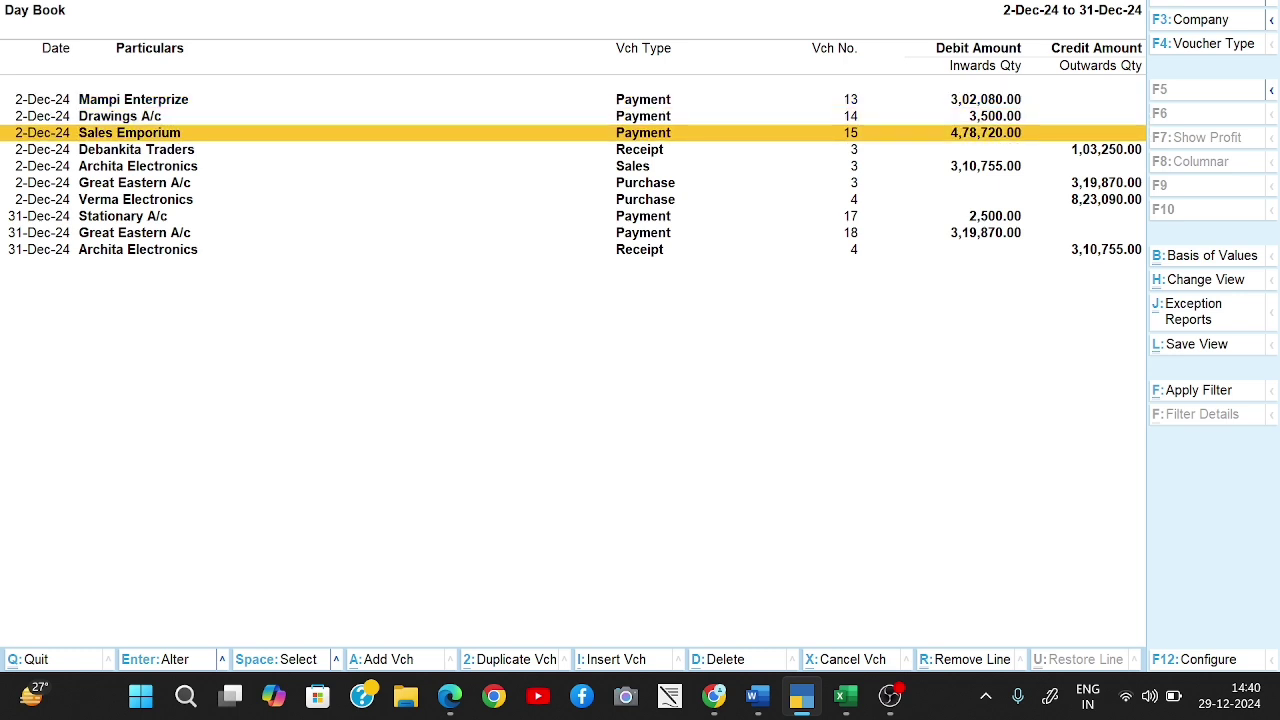
key("Down")
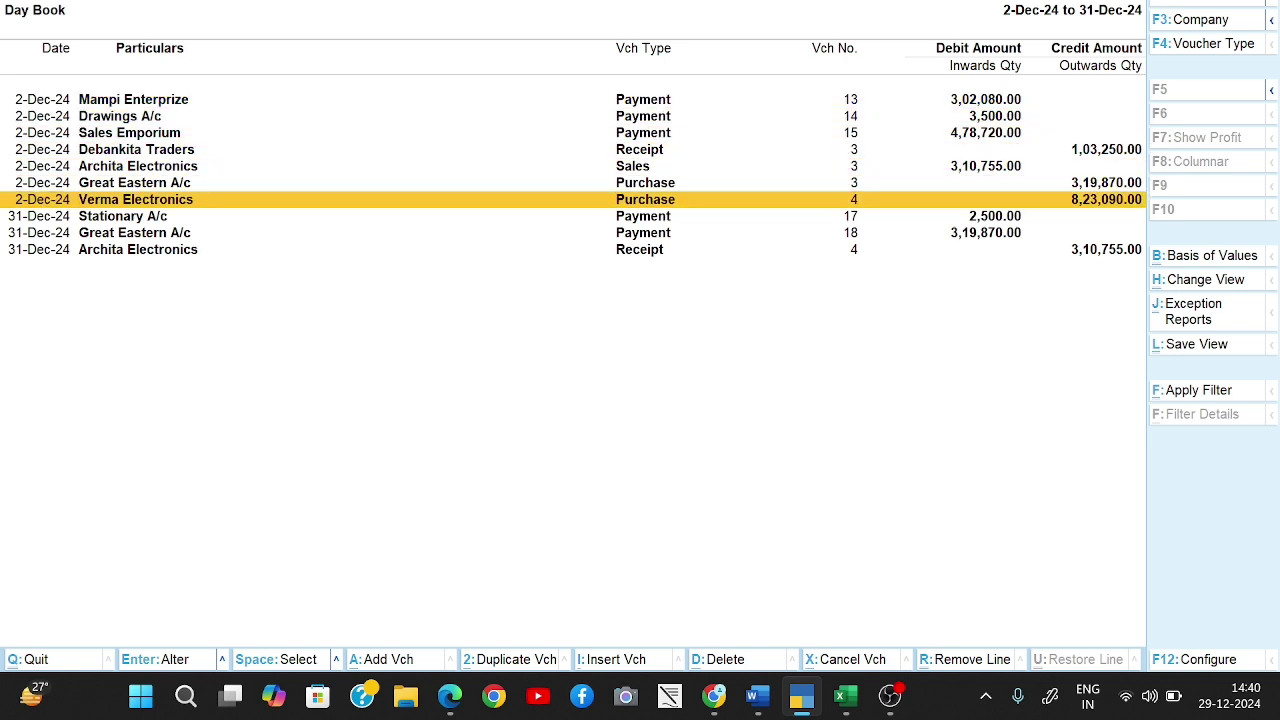
key("Return")
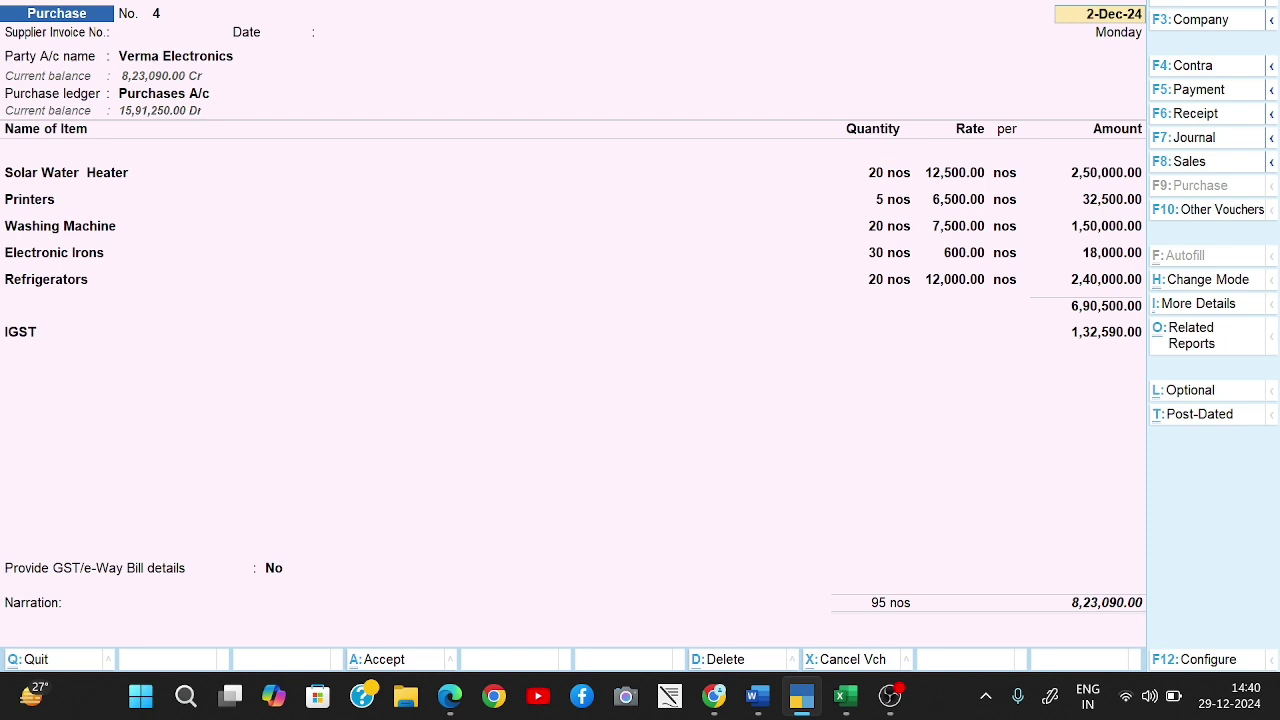
Accept the existing party details and Purchases A/c ledger in the Verma Electronics voucher to reach its item lines.
key("Return")
key("Return")
key("Return")
key("Return")
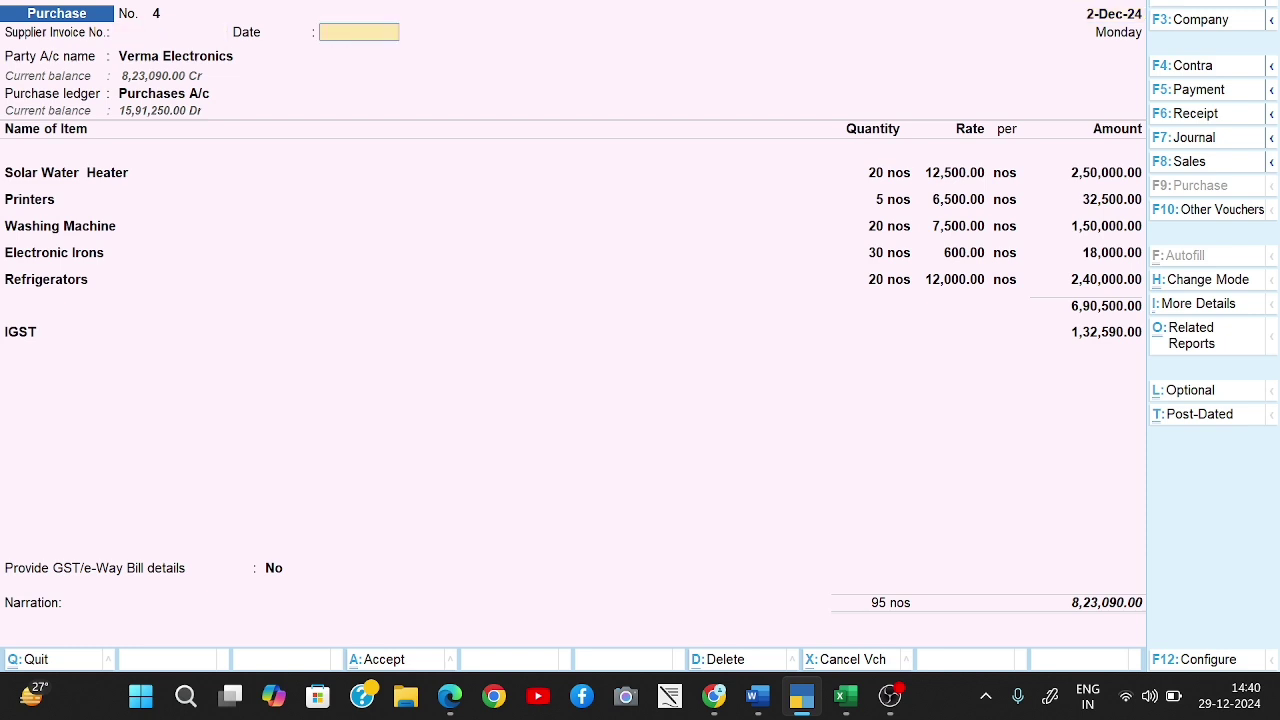
key("Return")
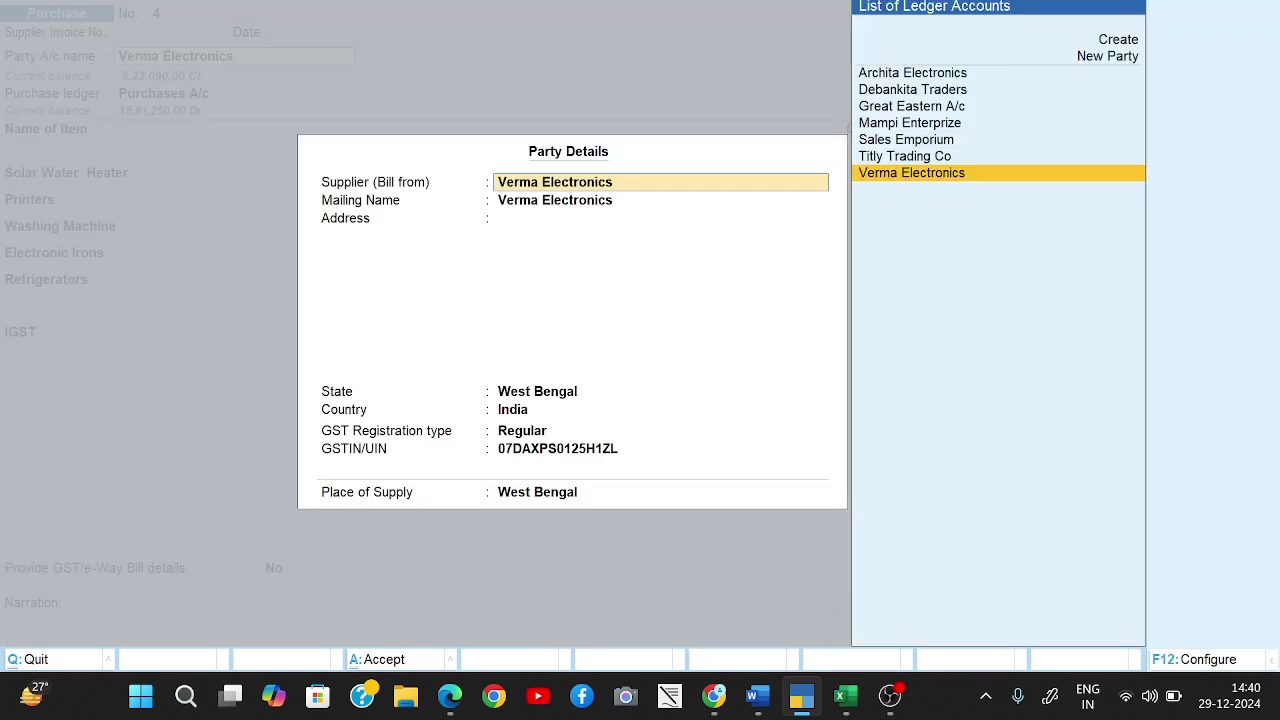
key("ctrl+a")
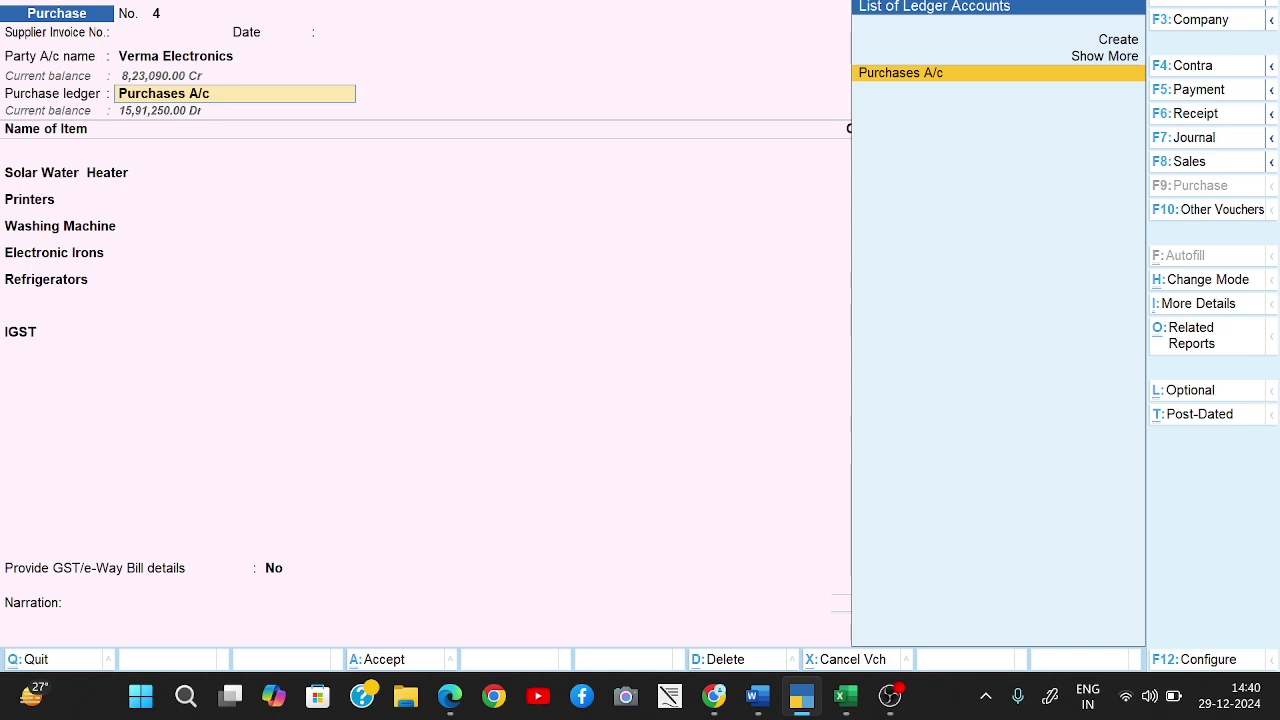
key("Return")
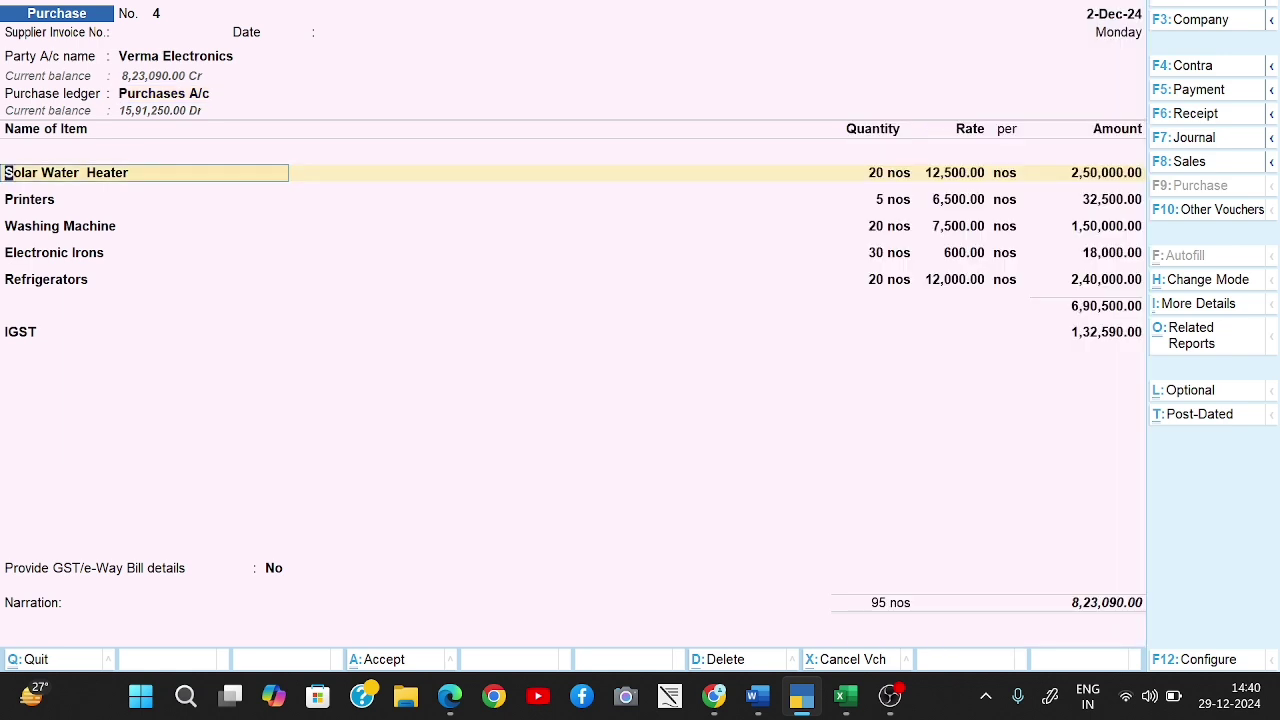
Clear the IGST amount in the Verma Electronics purchase voucher.
left_click(1084, 279)
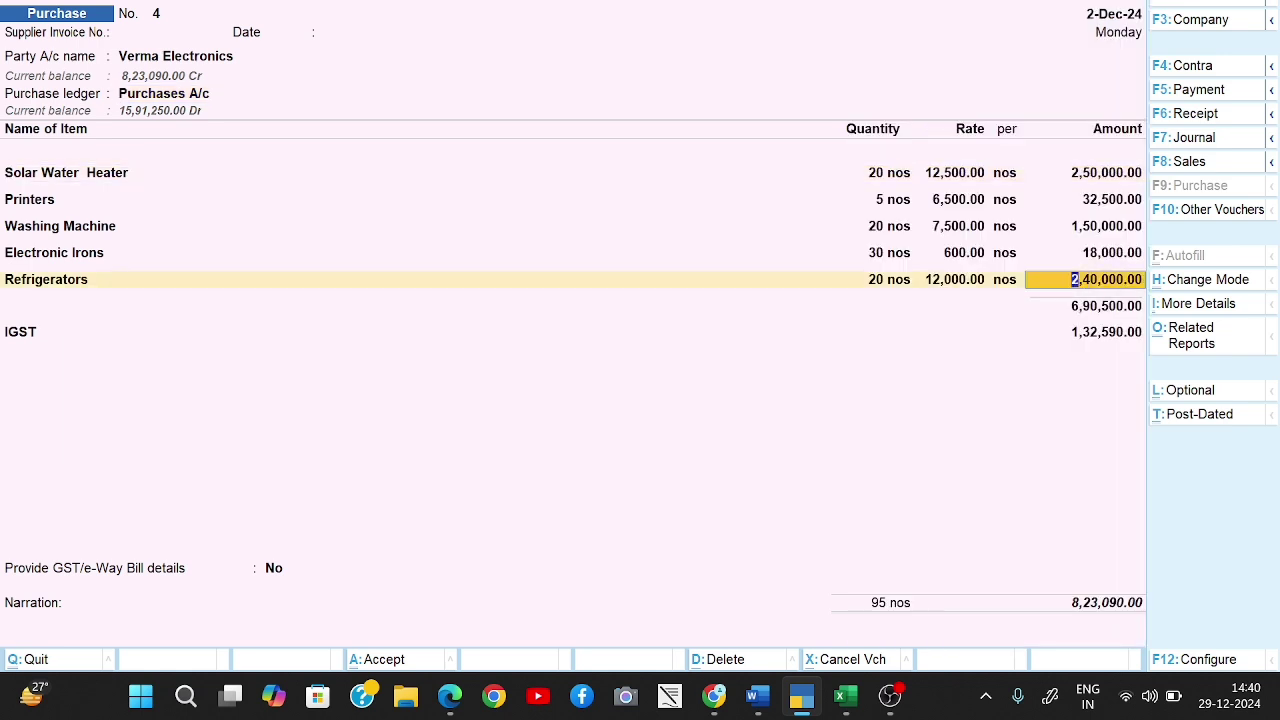
key("Return")
key("Return")
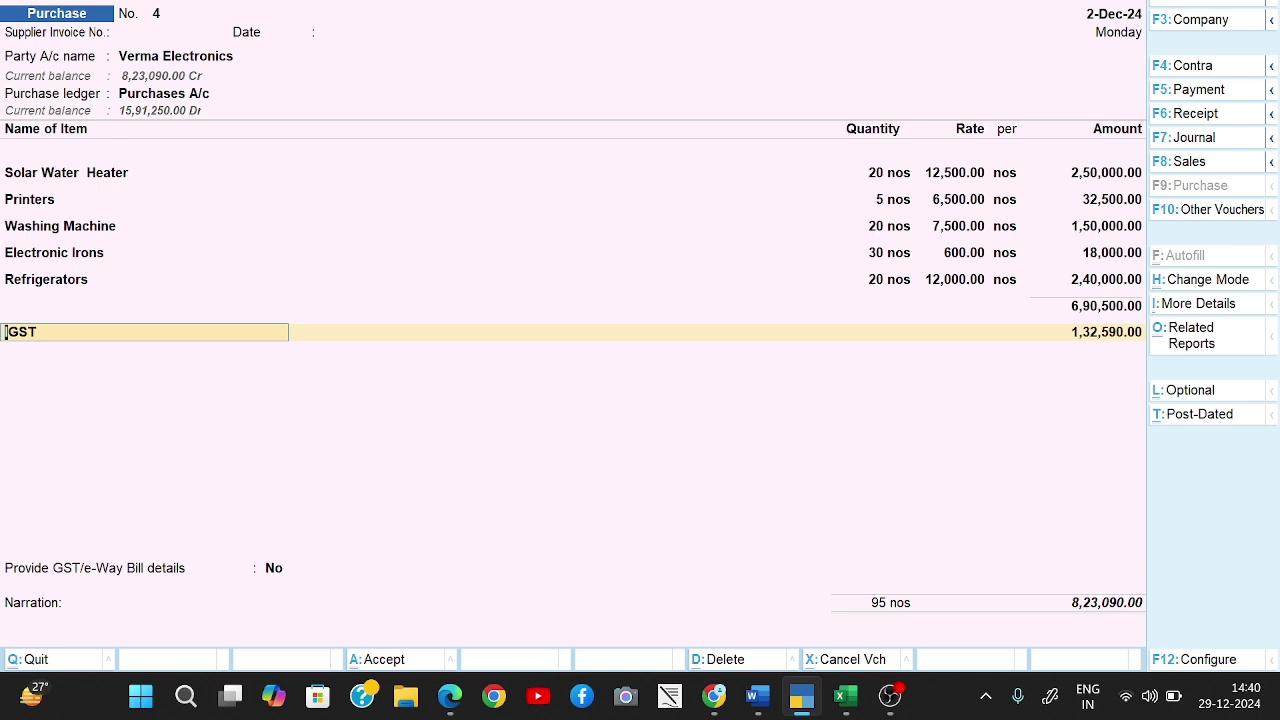
key("Return")
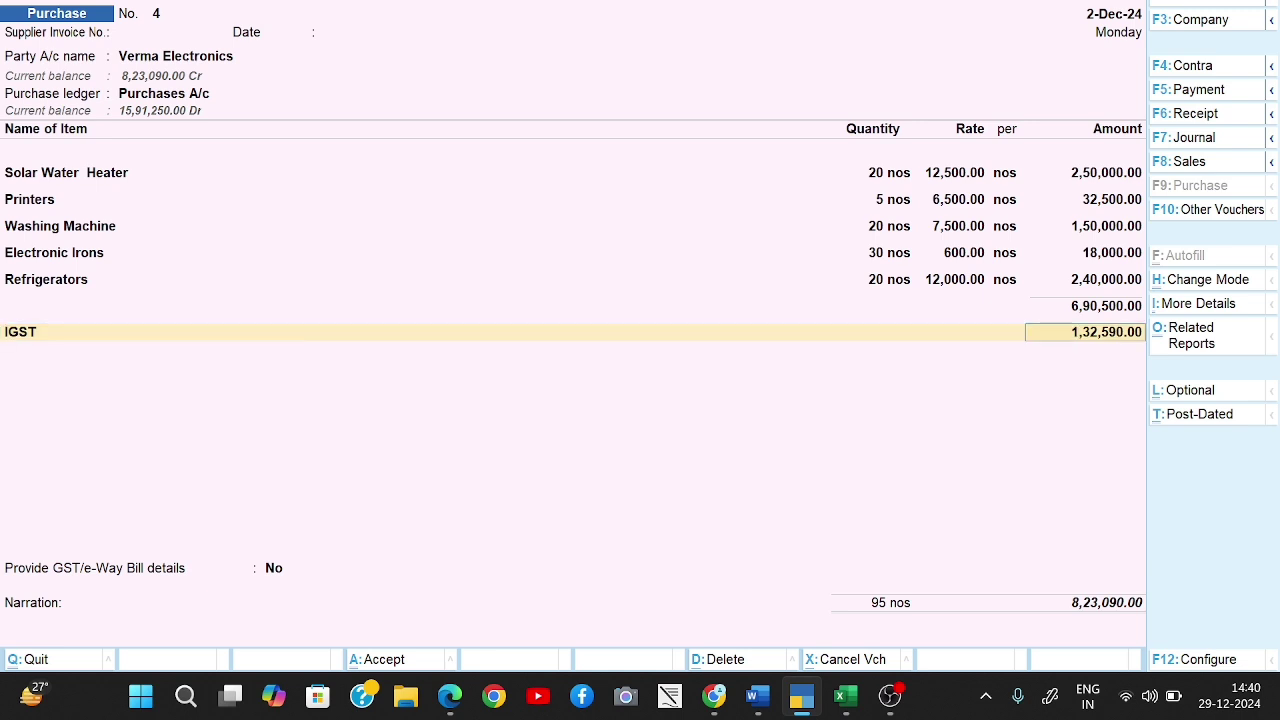
key("Delete")
key("Delete")
key("Delete")
key("Delete")
key("Delete")
key("Delete")
key("Delete")
key("Delete")
key("Delete")
key("Delete")
key("Delete")
key("BackSpace")
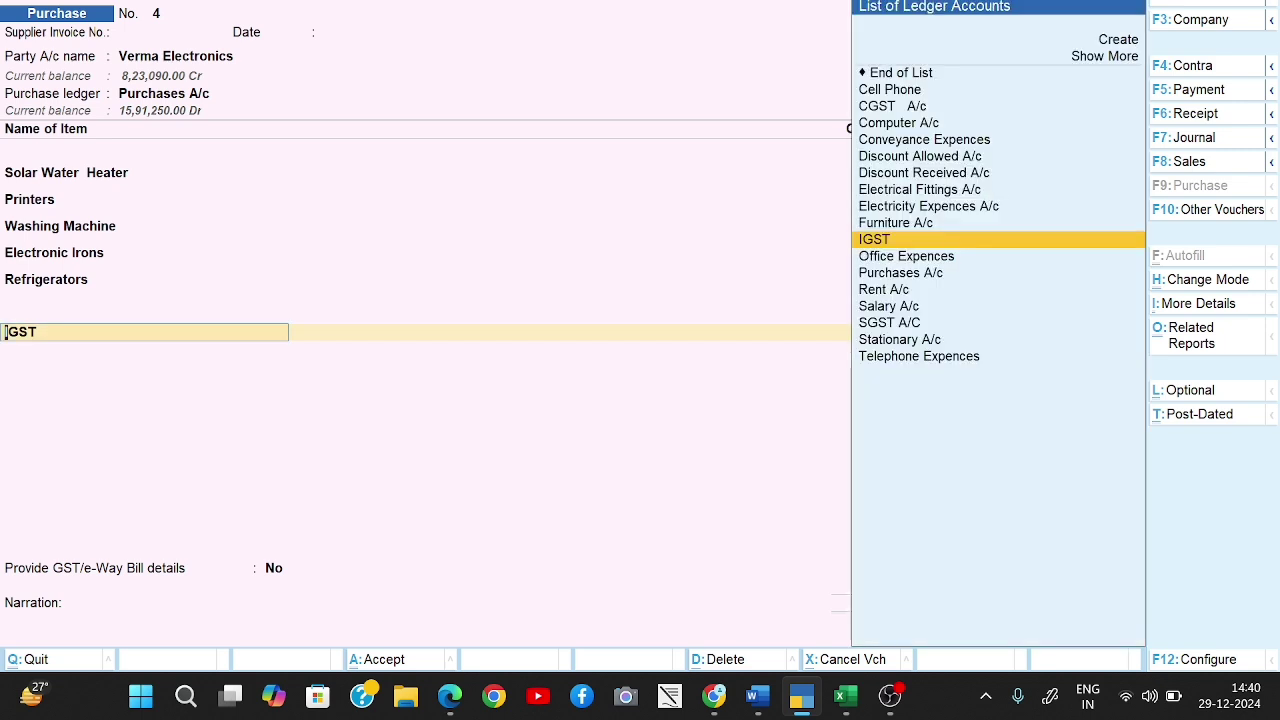
key("BackSpace")
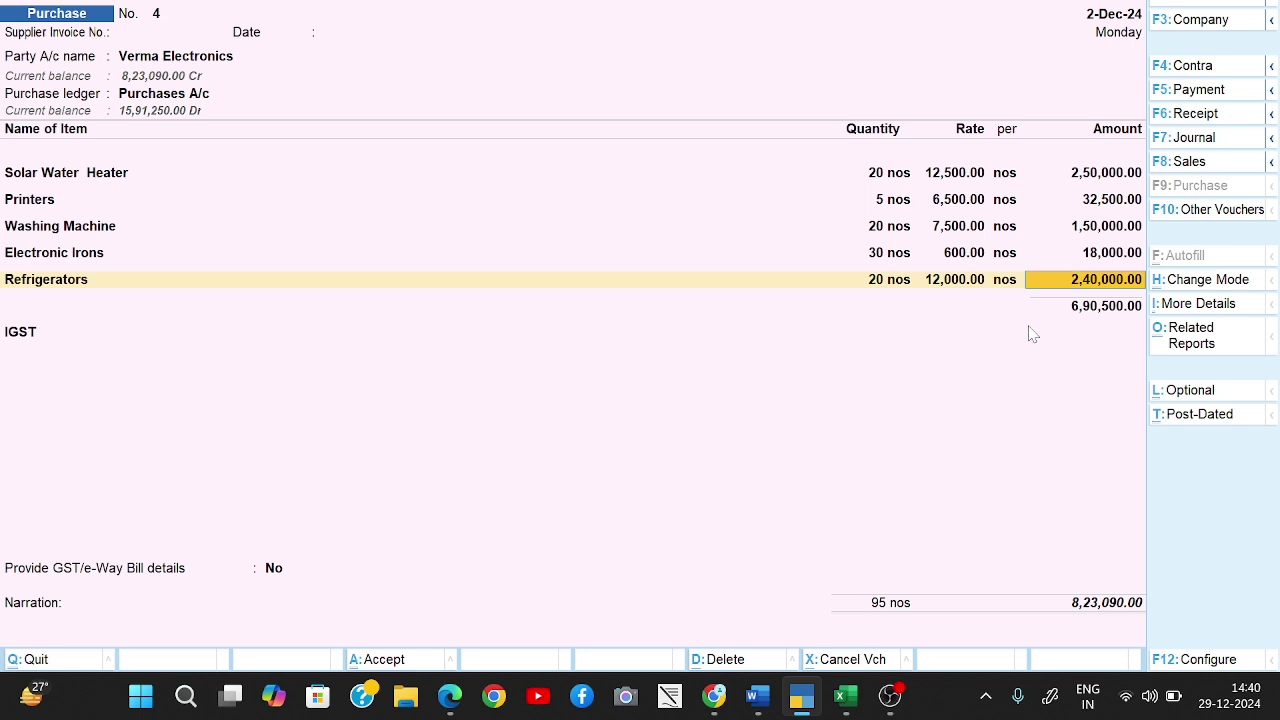
Reselect the IGST ledger below the Refrigerators line to try to recalculate the tax.
key("Return")
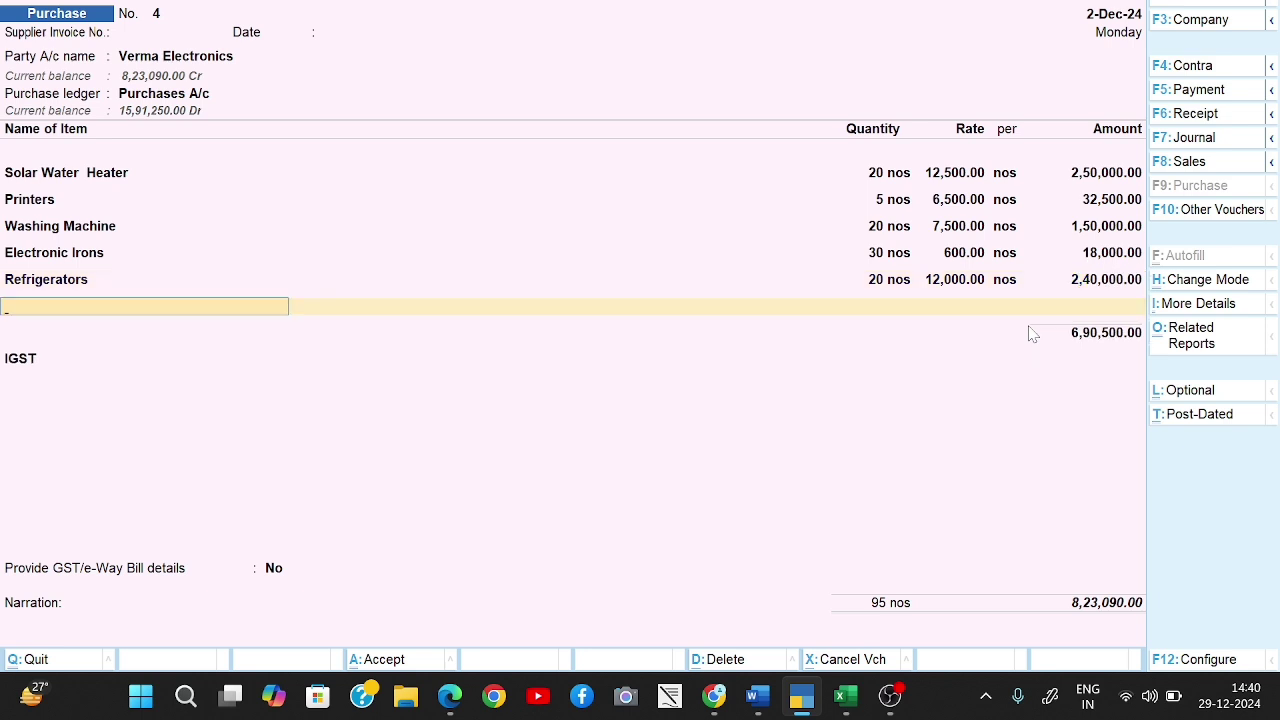
key("Return")
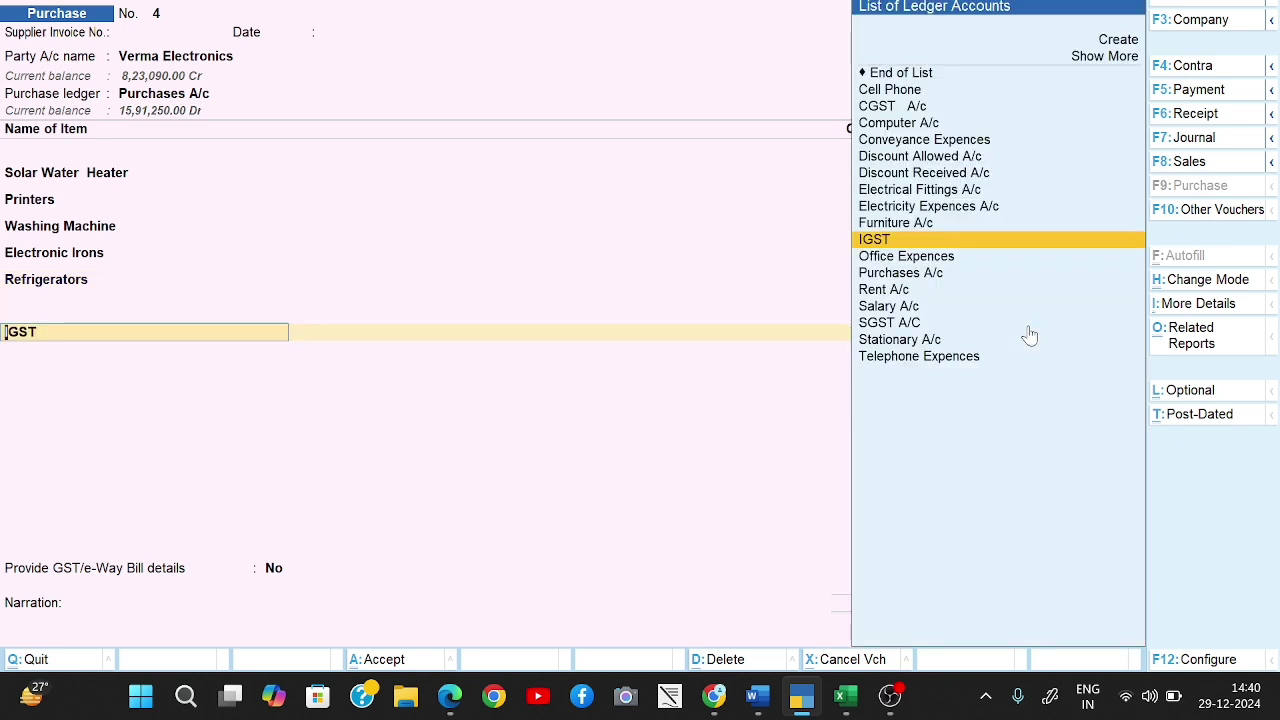
key("Return")
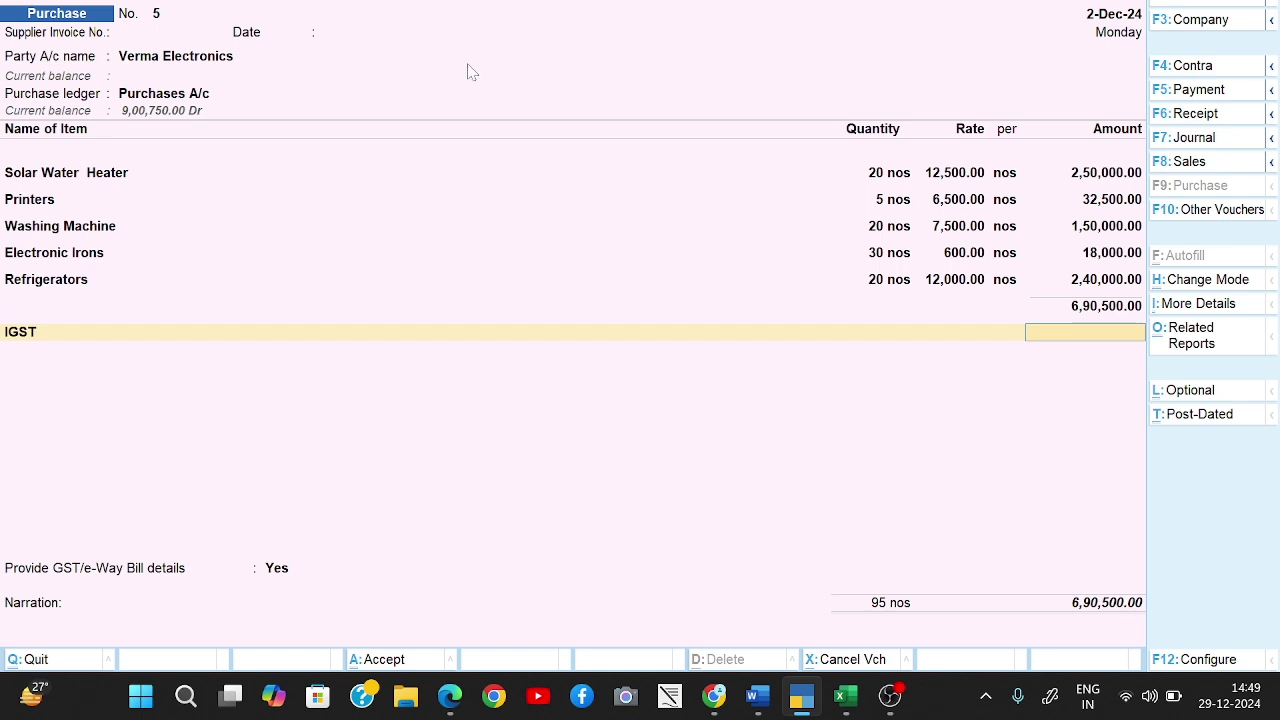
Open the Verma Electronics ledger from the voucher's party account to check its state, and save it.
left_click(183, 62)
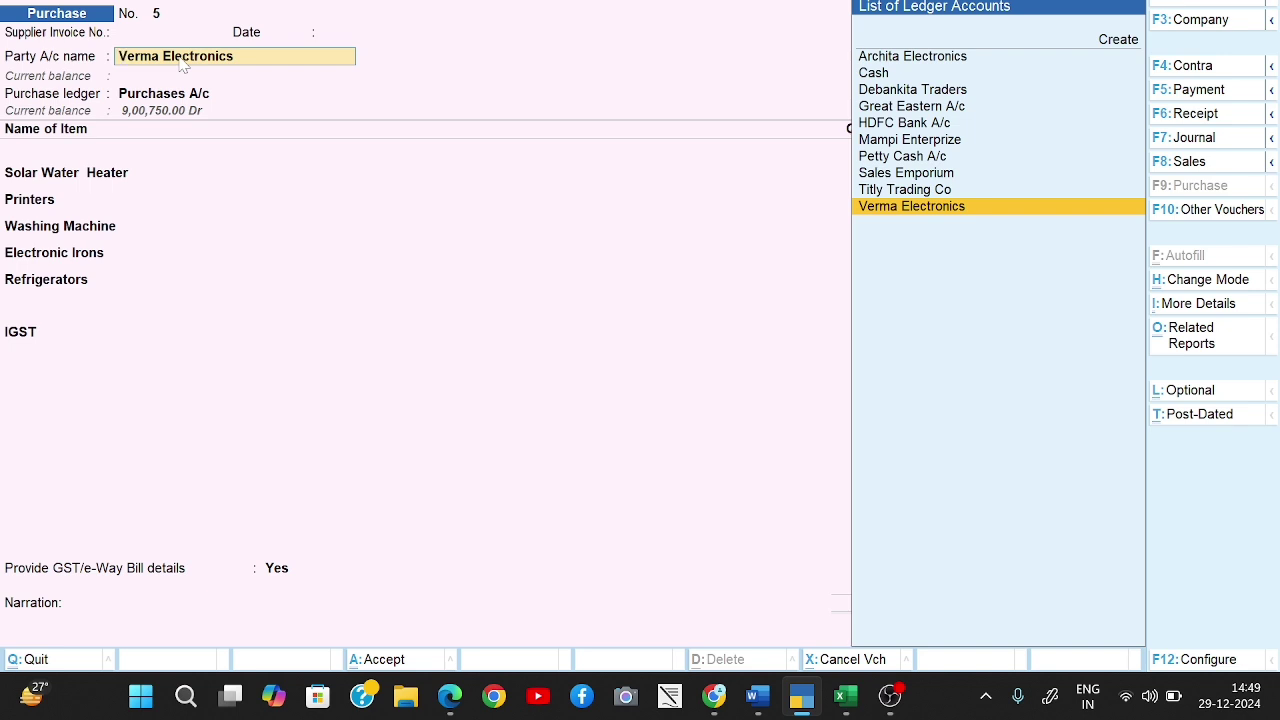
key("ctrl+Return")
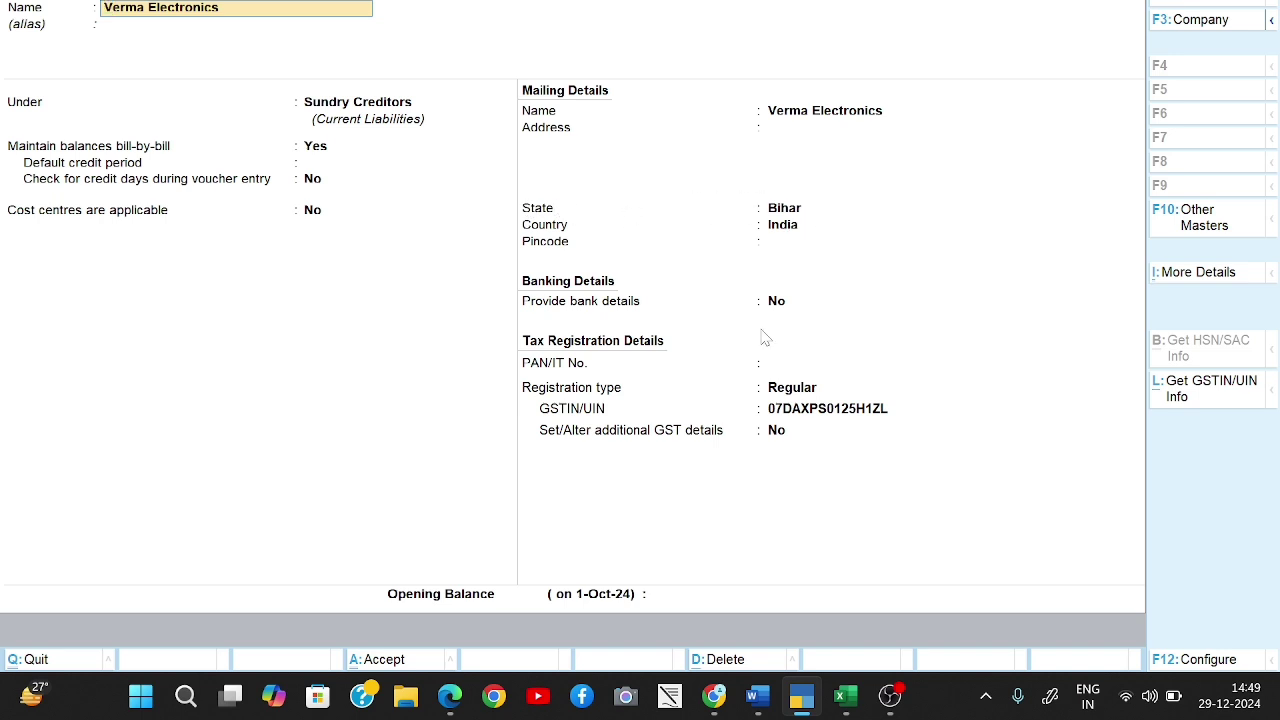
key("ctrl+a")
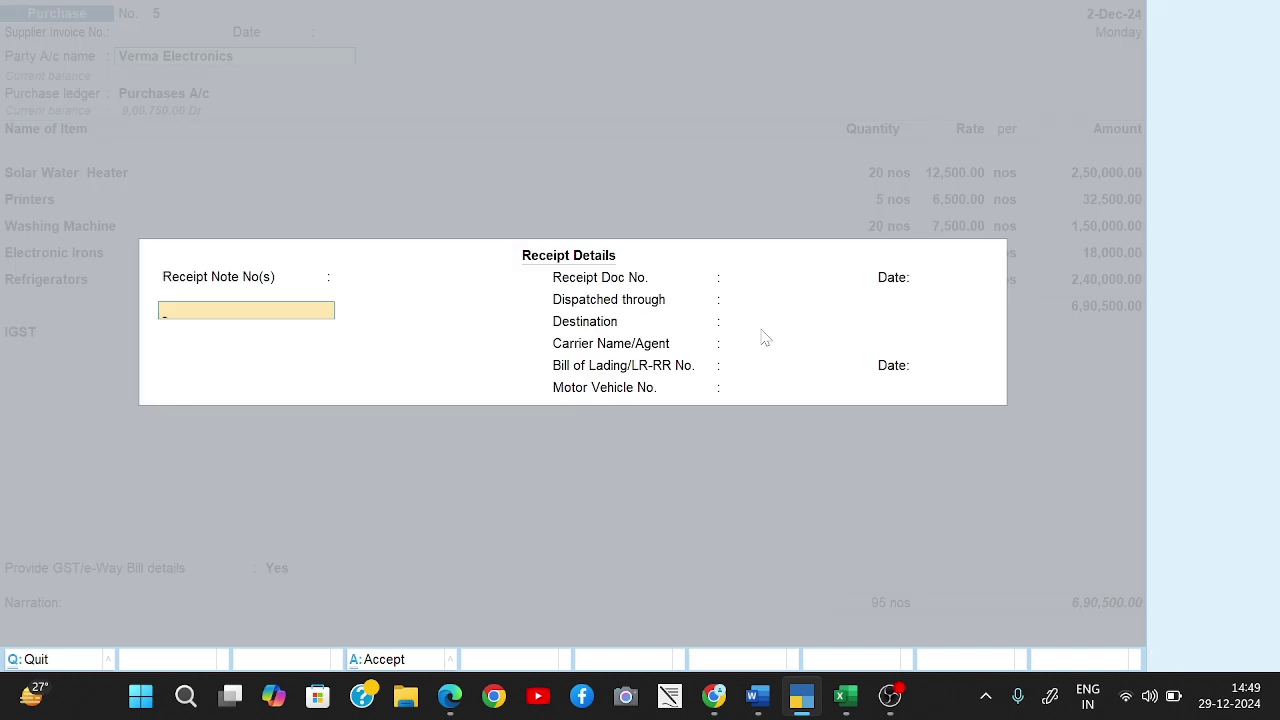
Skip the receipt details, set the supplier's state to Bihar in the party details, and accept them.
key("ctrl+a")
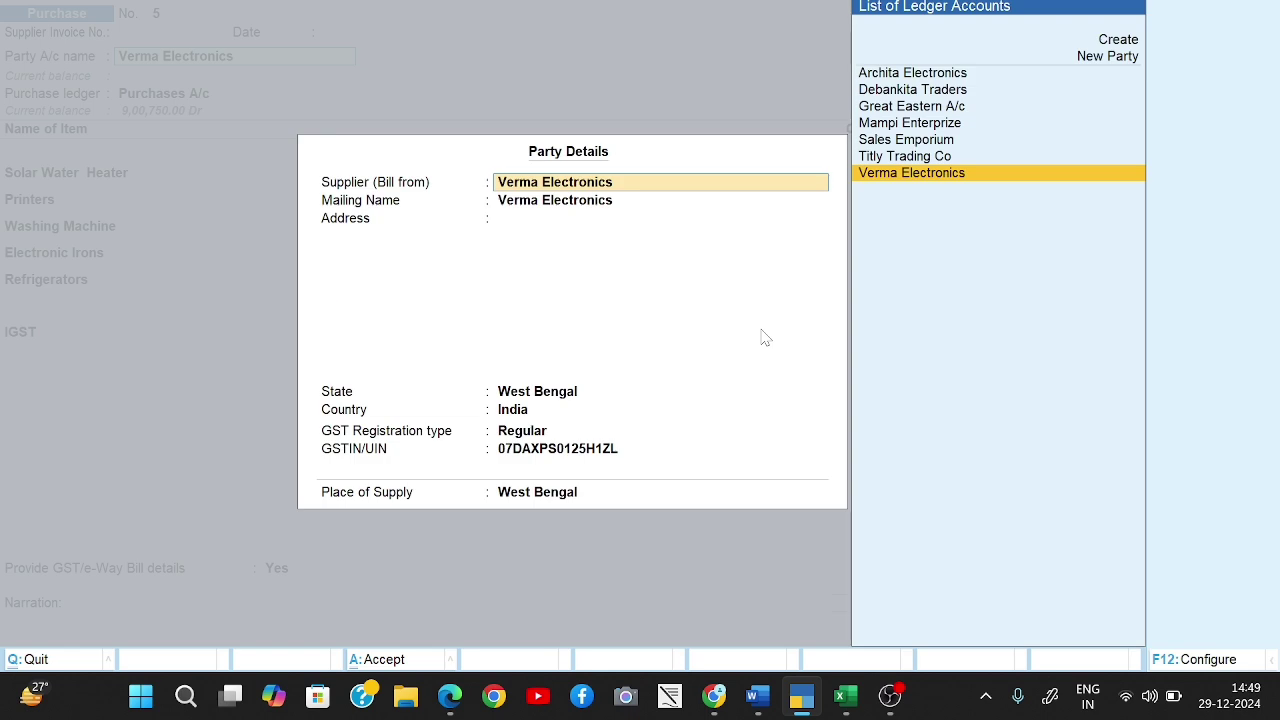
left_click(537, 395)
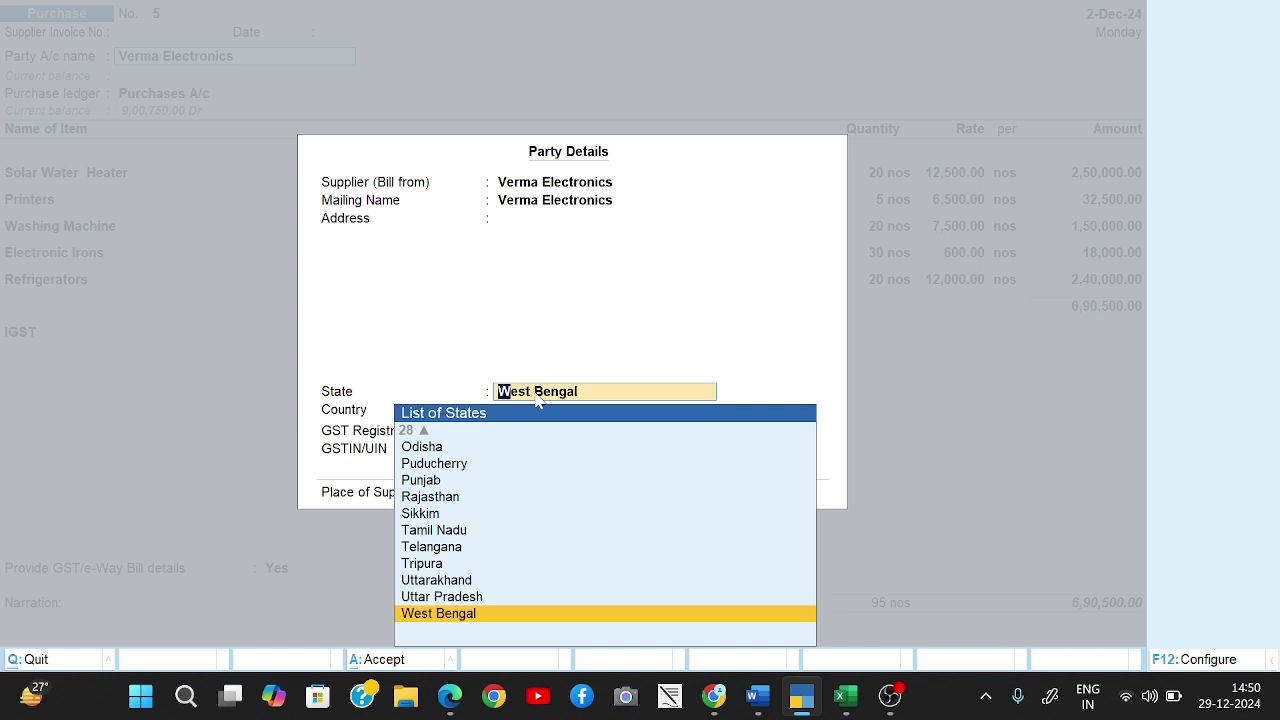
type("B")
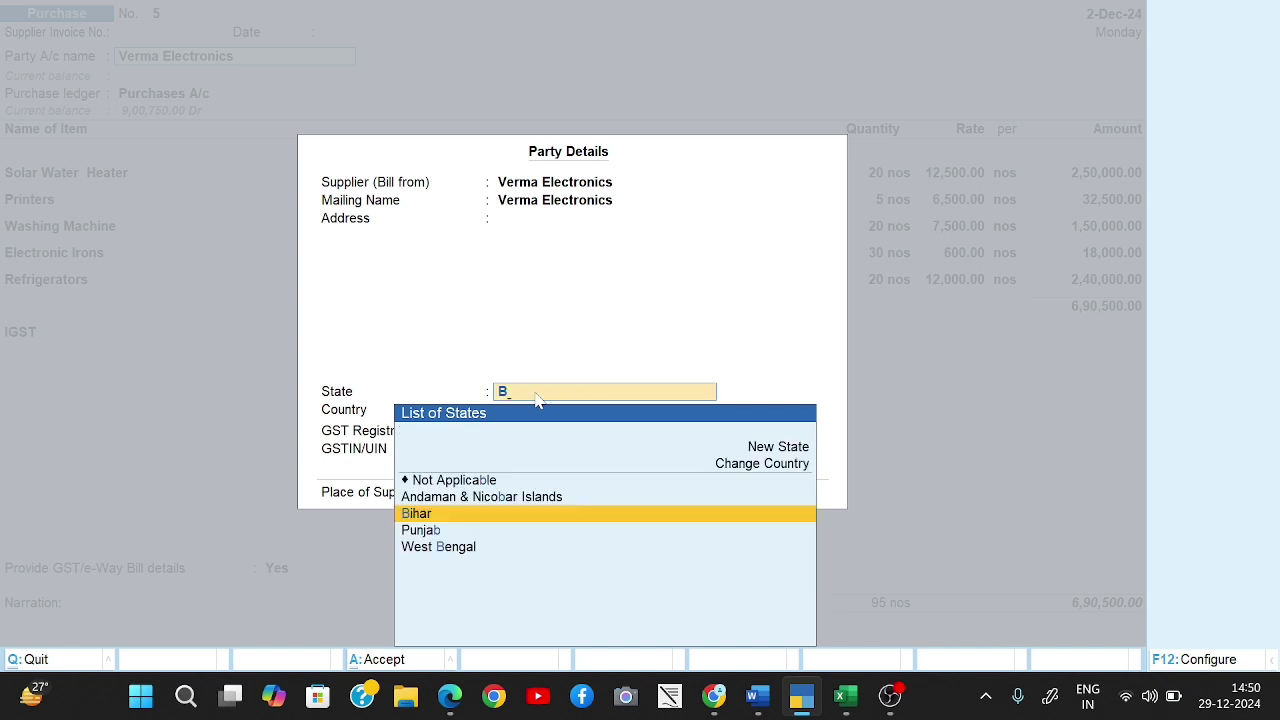
key("Return")
key("ctrl+a")
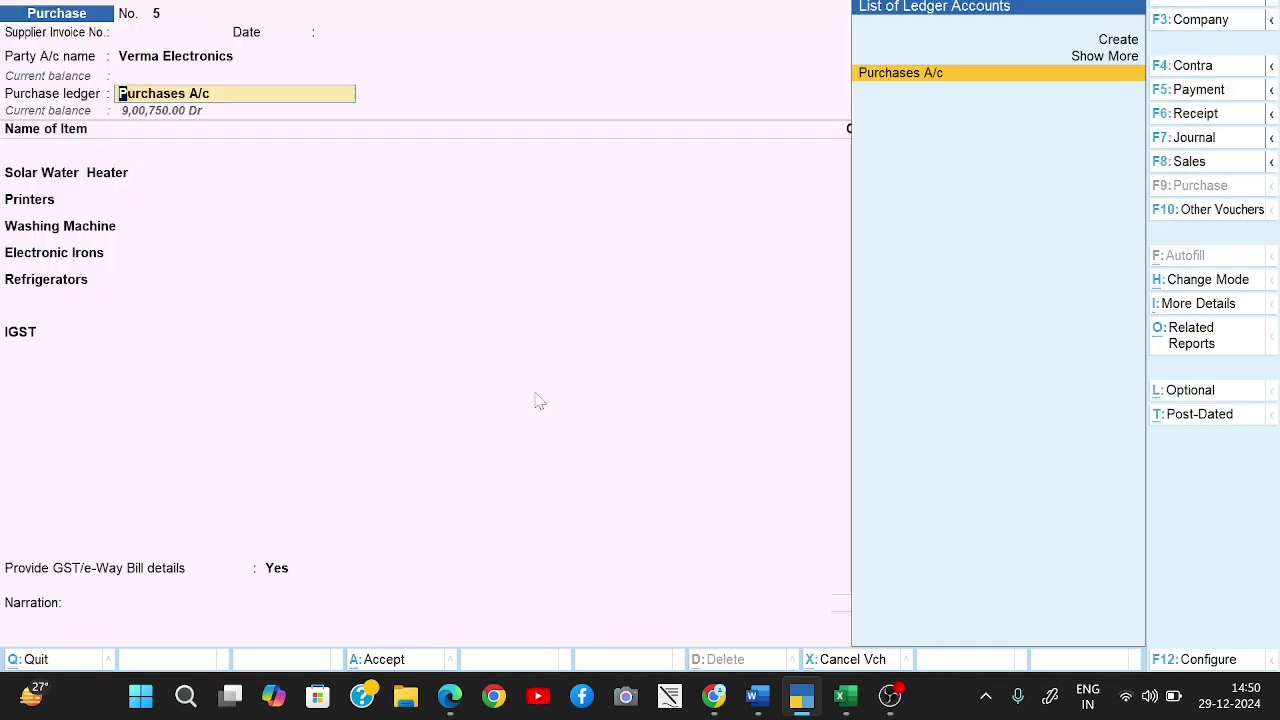
Keep Purchases A/c and accept the Solar Water Heater allocation of 20 nos at 12,500 in the Shyam Bazar godown.
key("Return")
key("Return")
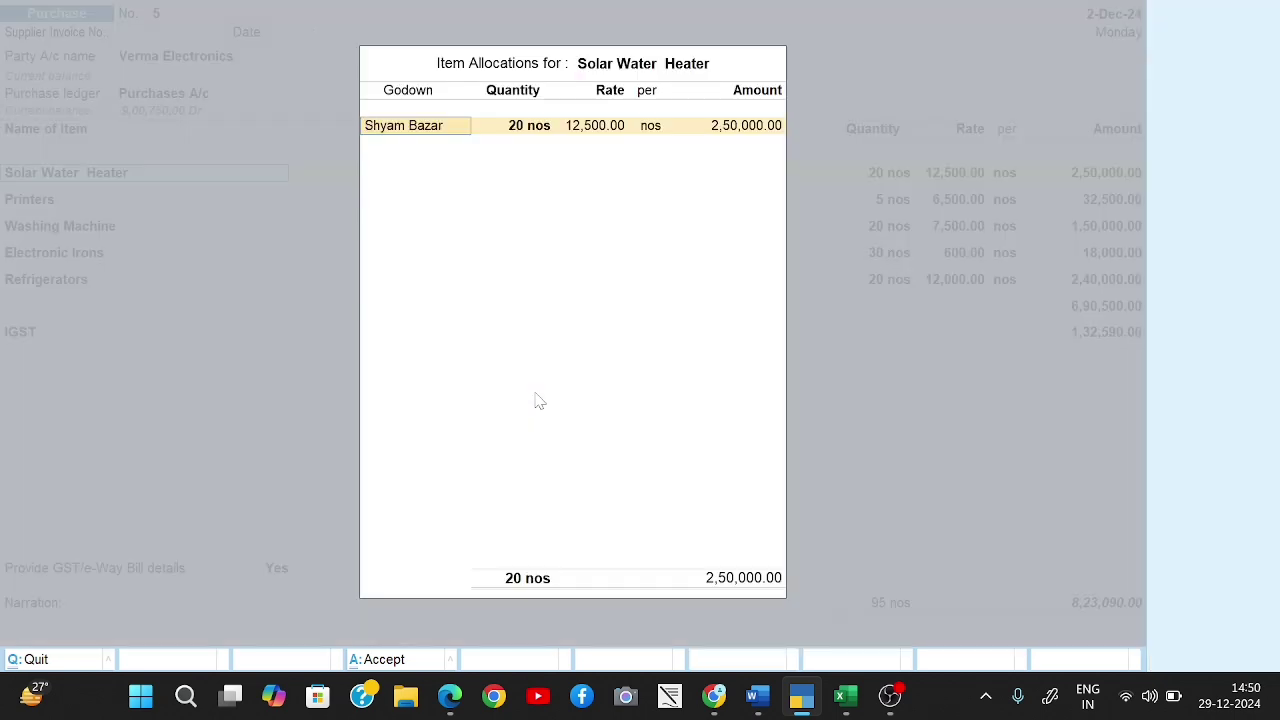
key("Return")
key("Return")
key("Return")
key("Return")
key("Return")
key("Return")
key("Return")
key("Return")
key("Return")
key("Return")
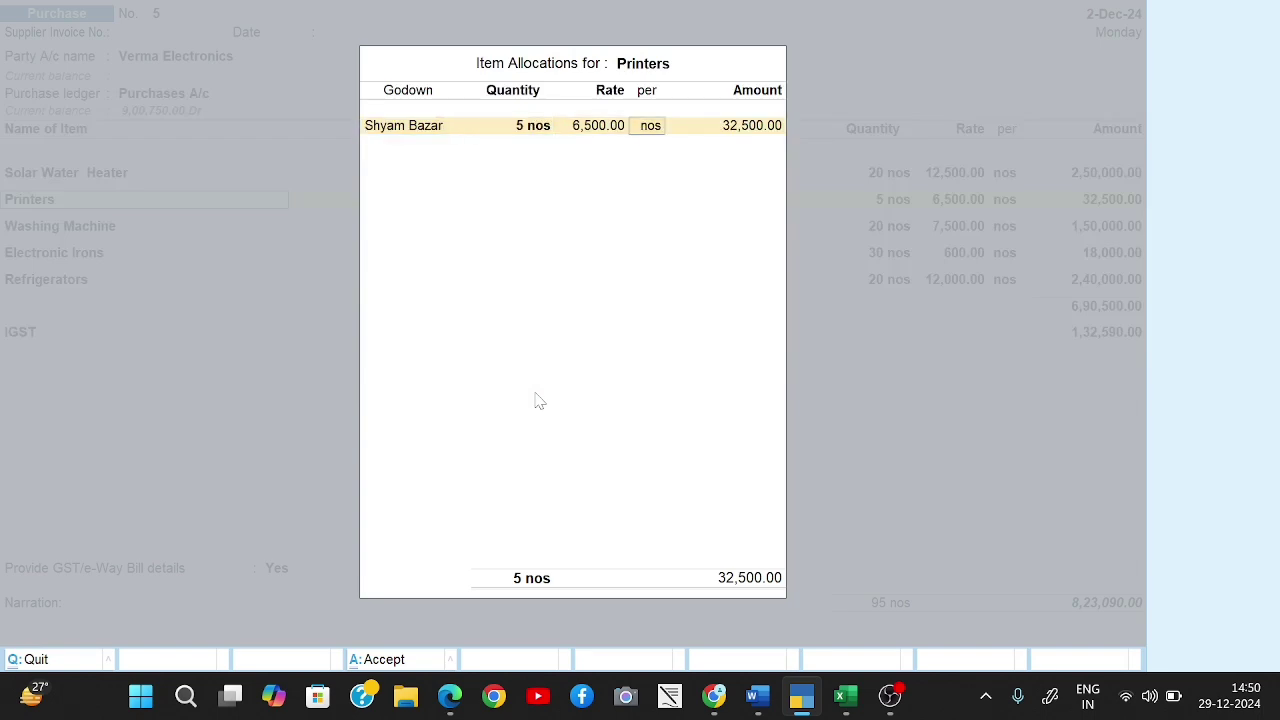
Accept the Printers allocation of 5 nos at 6,500 and the Washing Machine line of 20 nos at 7,500.
key("Return")
key("Return")
key("Return")
key("Return")
key("Return")
key("Return")
key("Return")
key("Return")
key("Return")
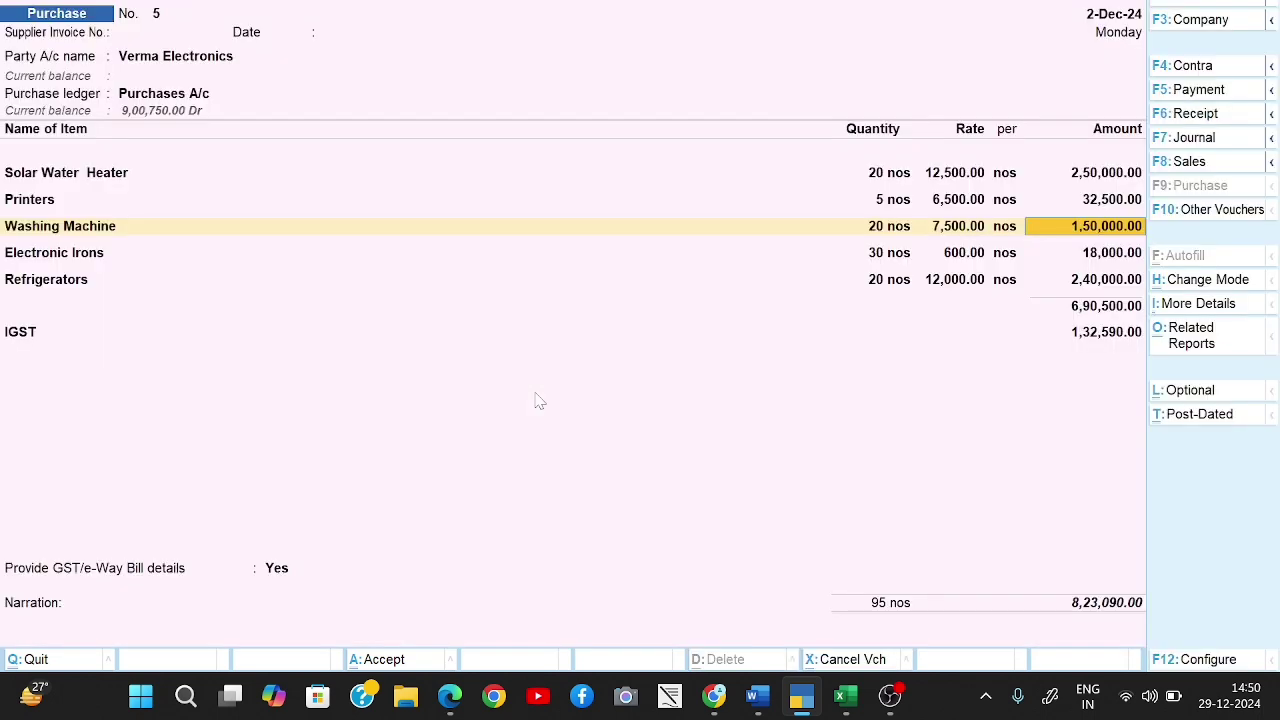
Accept the Electronic Irons line of 30 nos at 600 with its godown allocation.
key("Return")
key("Return")
key("Return")
key("Return")
key("Return")
key("Return")
key("Return")
key("Return")
key("Return")
Accept the Refrigerators allocation of 20 nos at 12,000 in the Shyam Bazar godown.
key("Return")
key("Return")
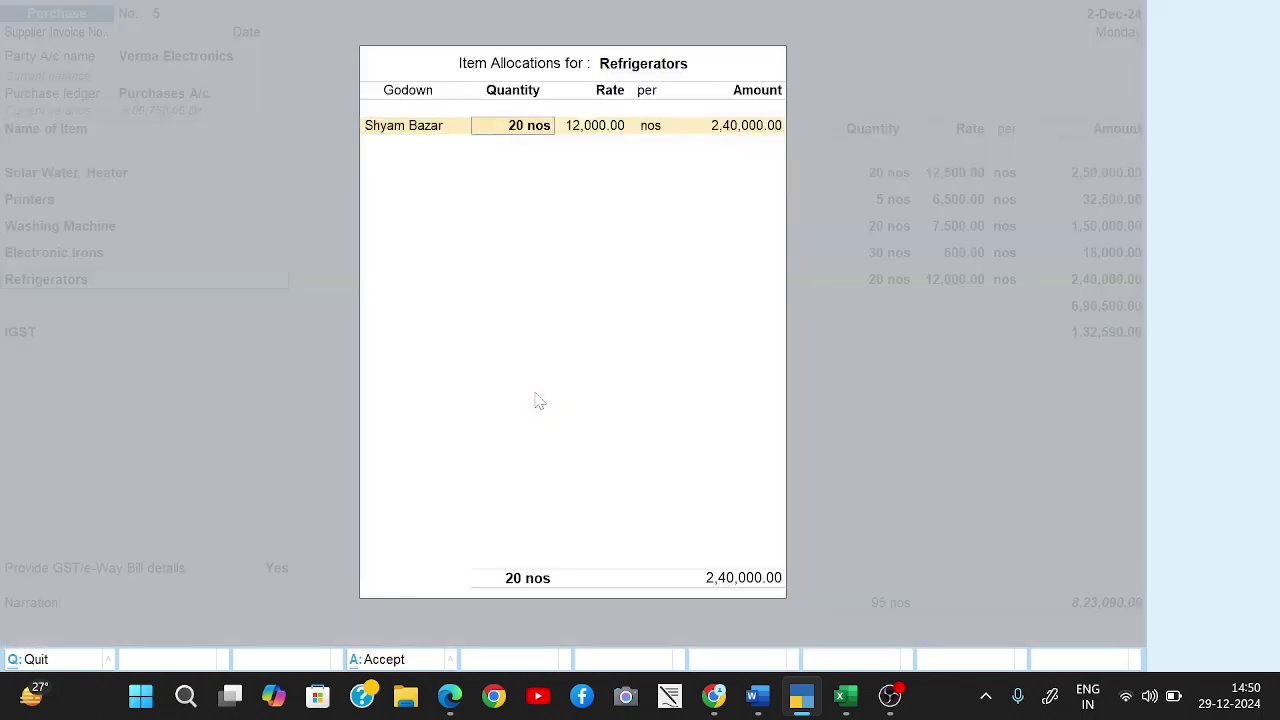
key("Return")
key("Return")
key("Return")
key("Return")
key("Return")
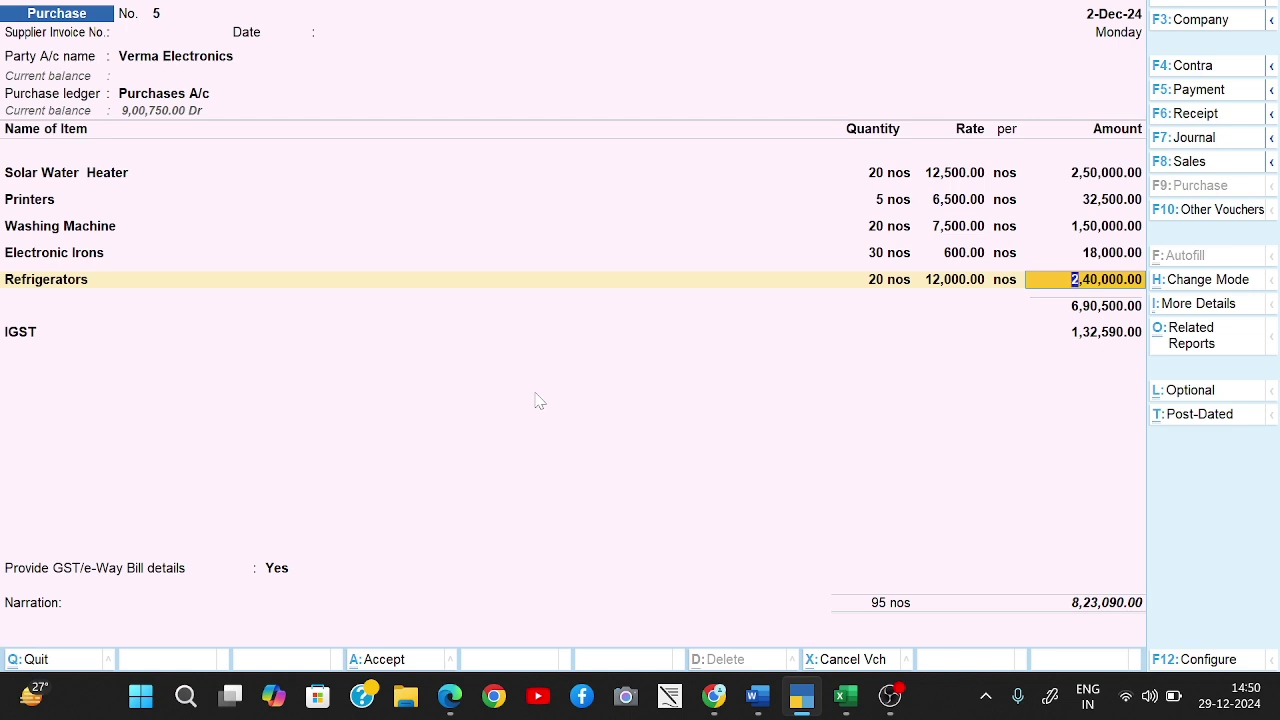
key("Return")
Keep the IGST ledger with 1,32,590 on the Verma purchase voucher and finish the ledger entries.
key("Return")
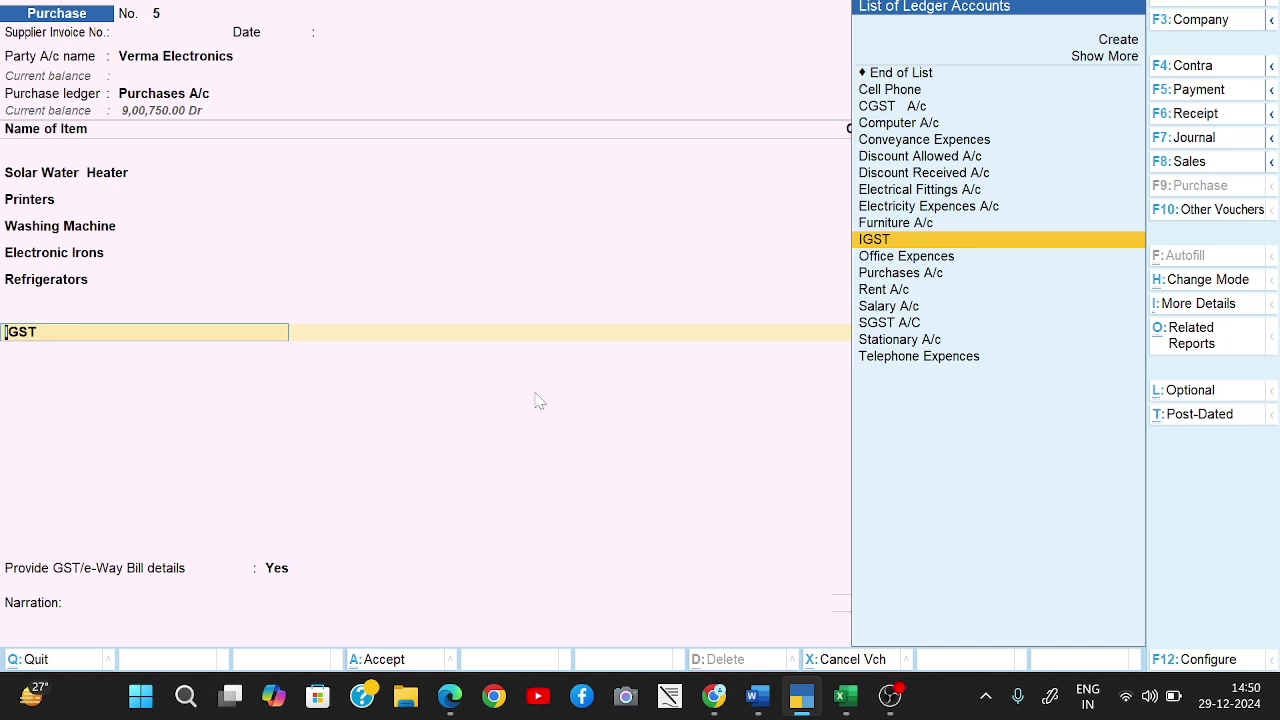
key("Return")
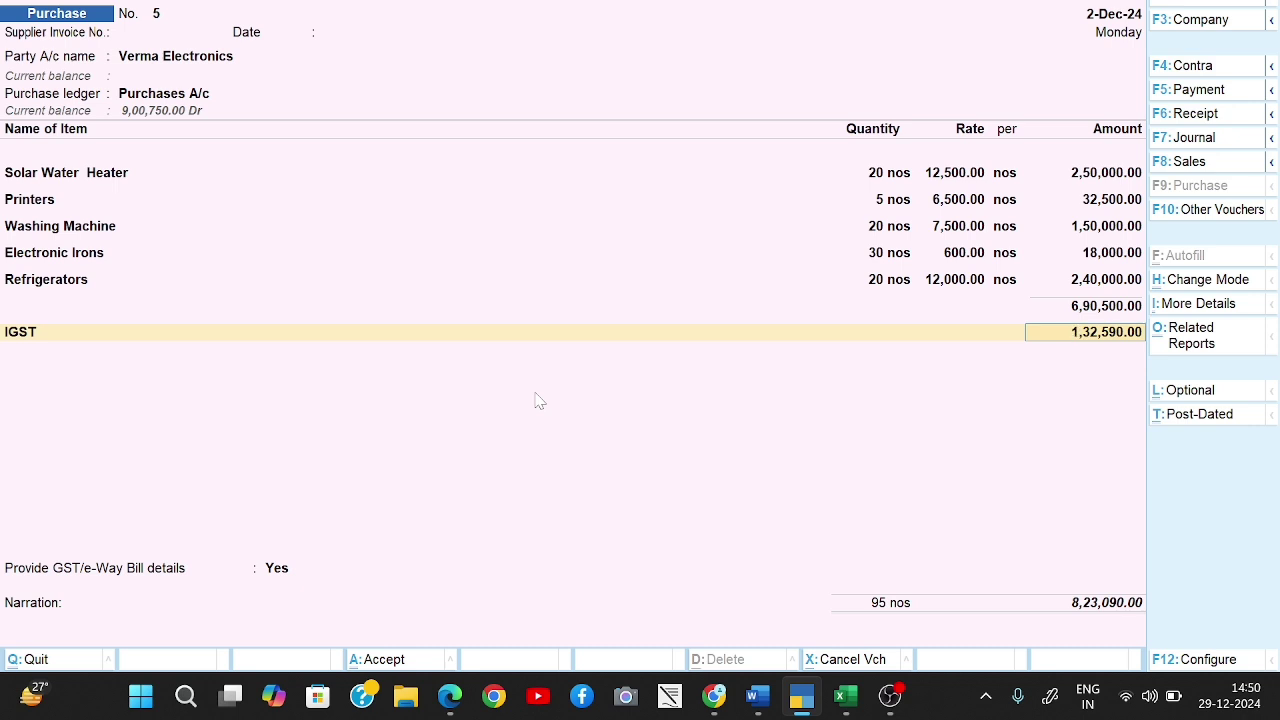
key("Return")
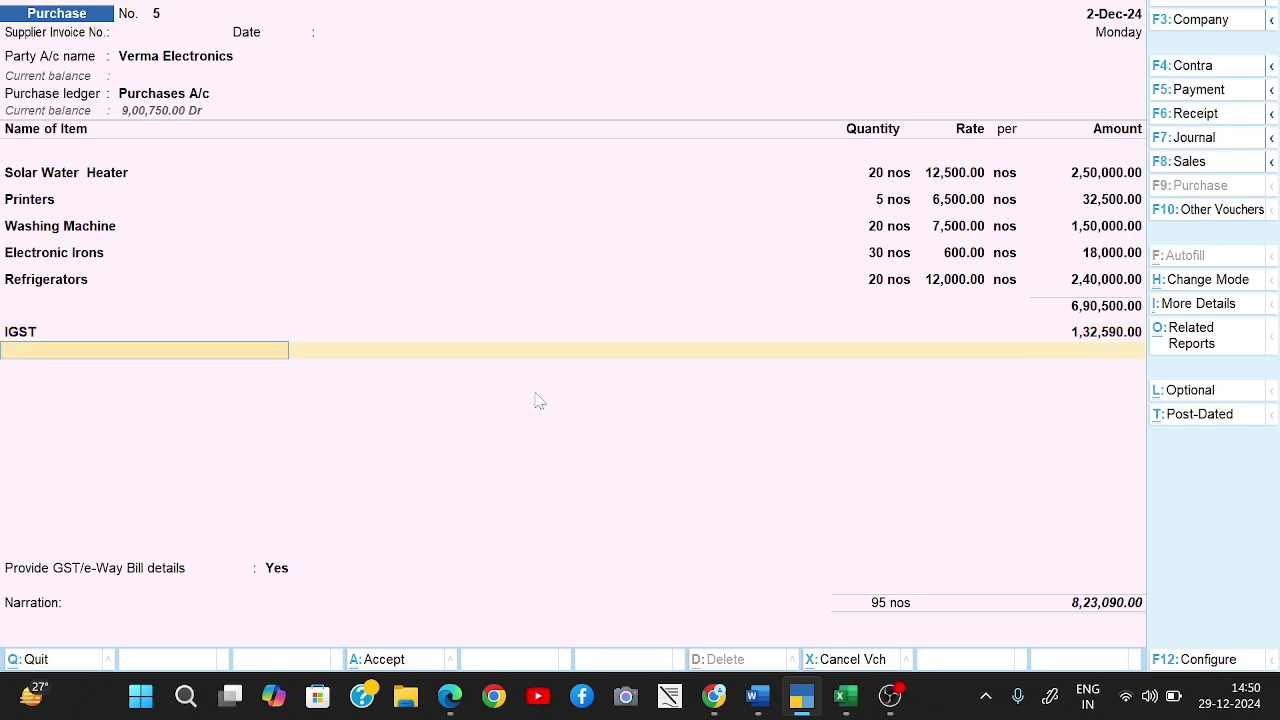
key("Return")
Set Provide GST/e-Way Bill details to No and proceed to the bill-wise details for Verma Electronics.
key("Return")
key("BackSpace")
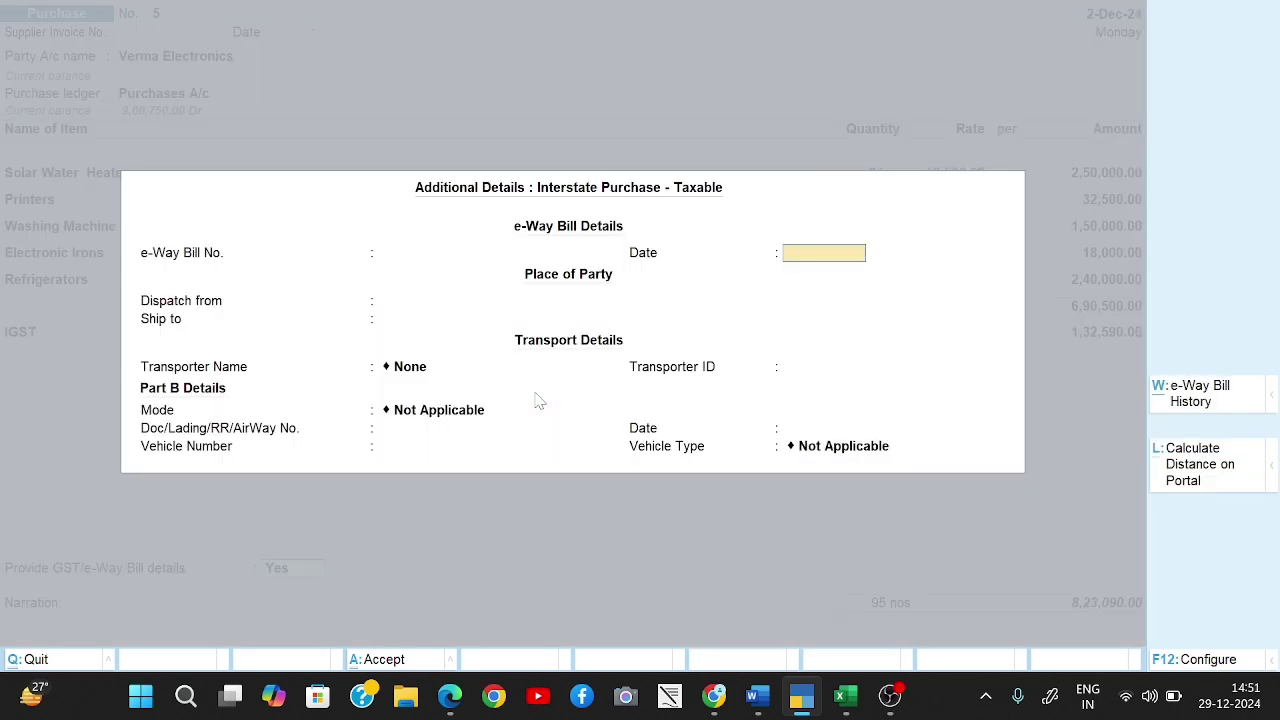
key("BackSpace")
key("BackSpace")
key("Up")
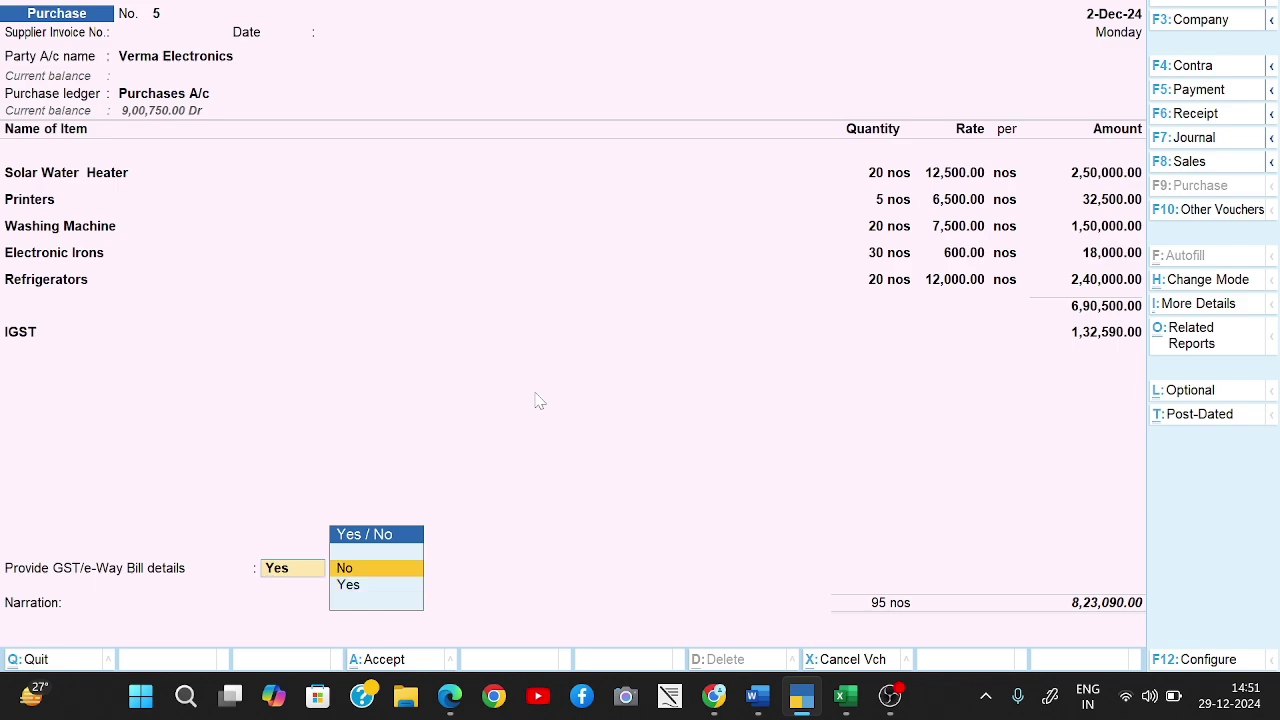
key("Return")
key("Return")
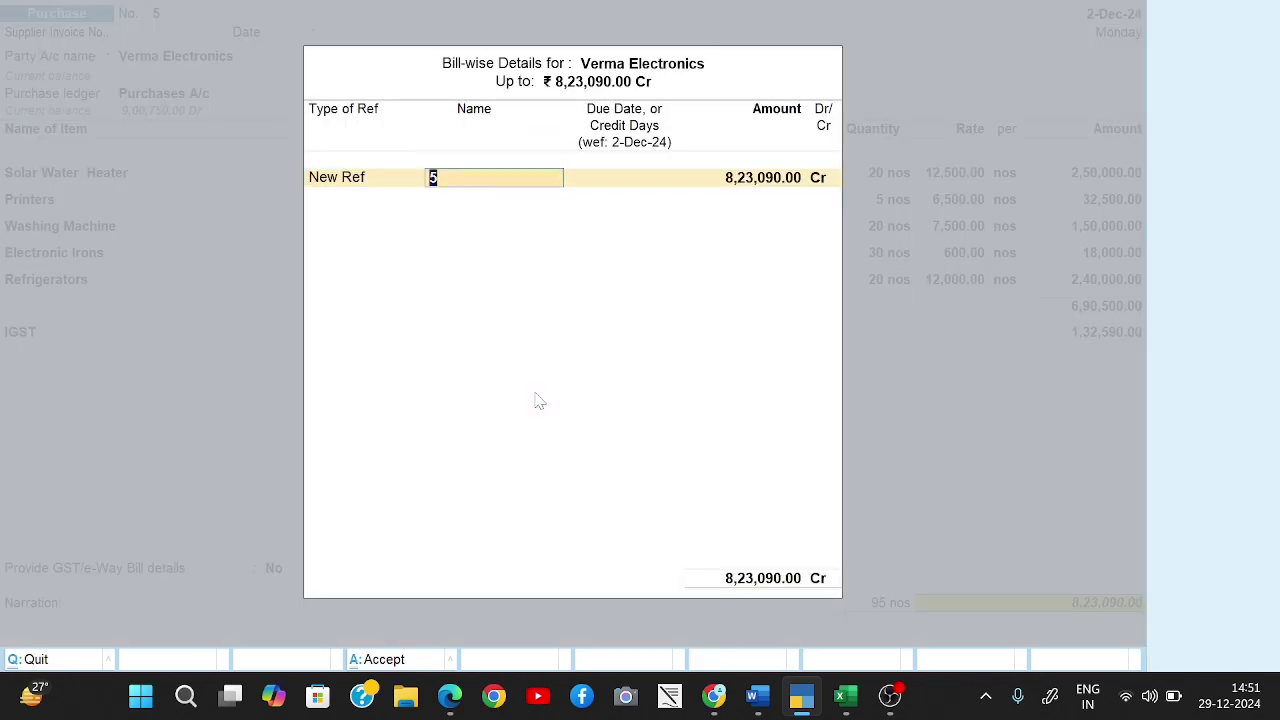
Switch to the assignment PDF to compare the Verma purchase total and read the Archita Electronics sale entry, and return to TallyPrime.
key("alt+Tab")
scroll(640, 345, "down", 3)
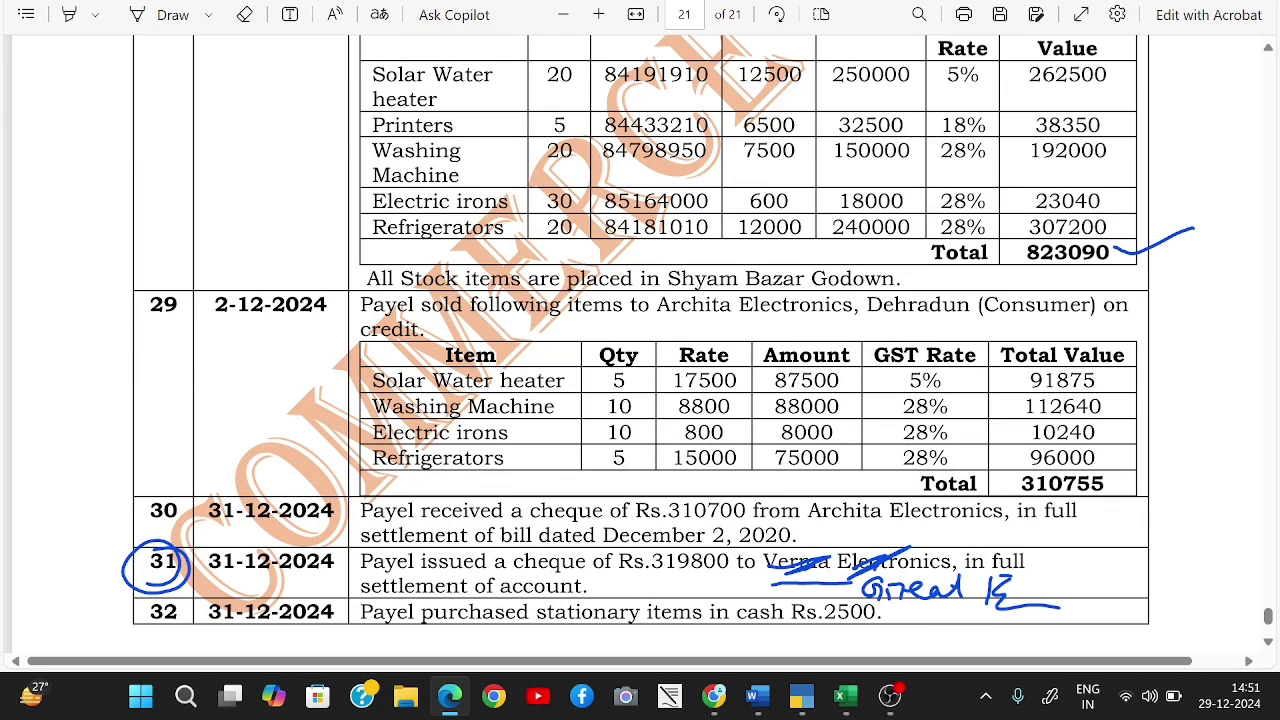
key("alt+Tab")
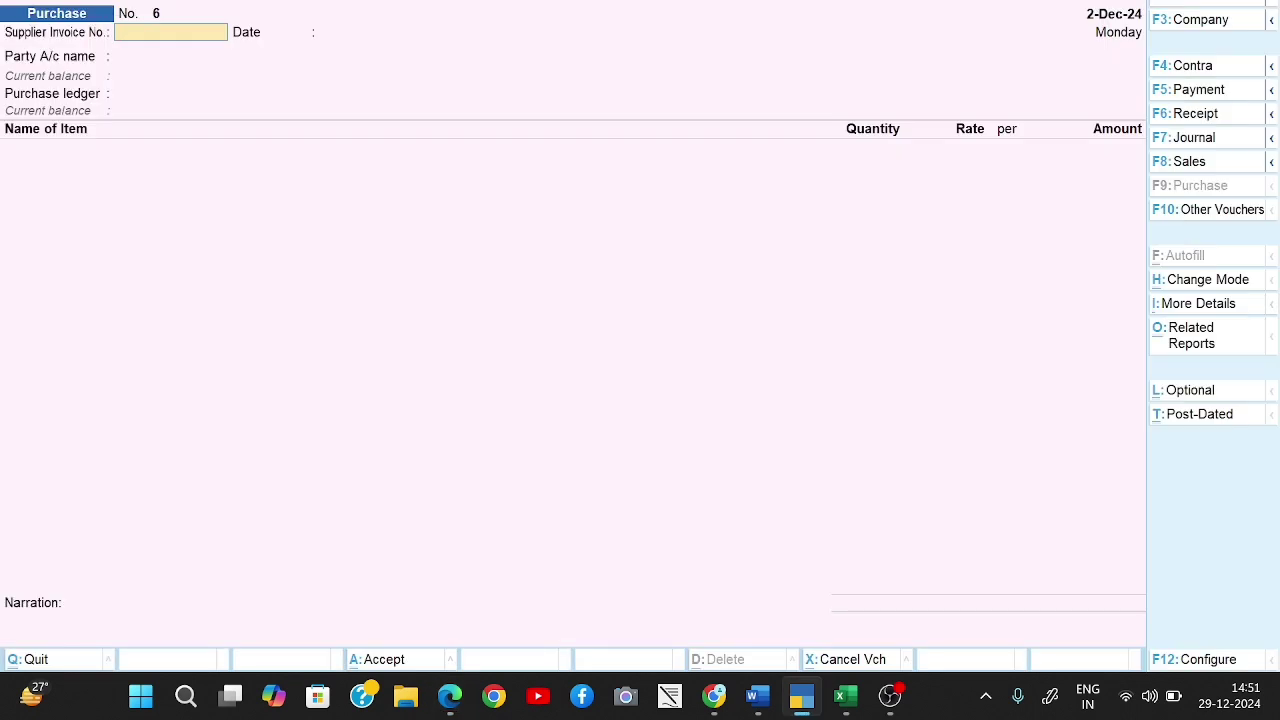
Start a sales voucher for Archita Electronics, open the party's ledger to check its state, and save it.
key("F8")
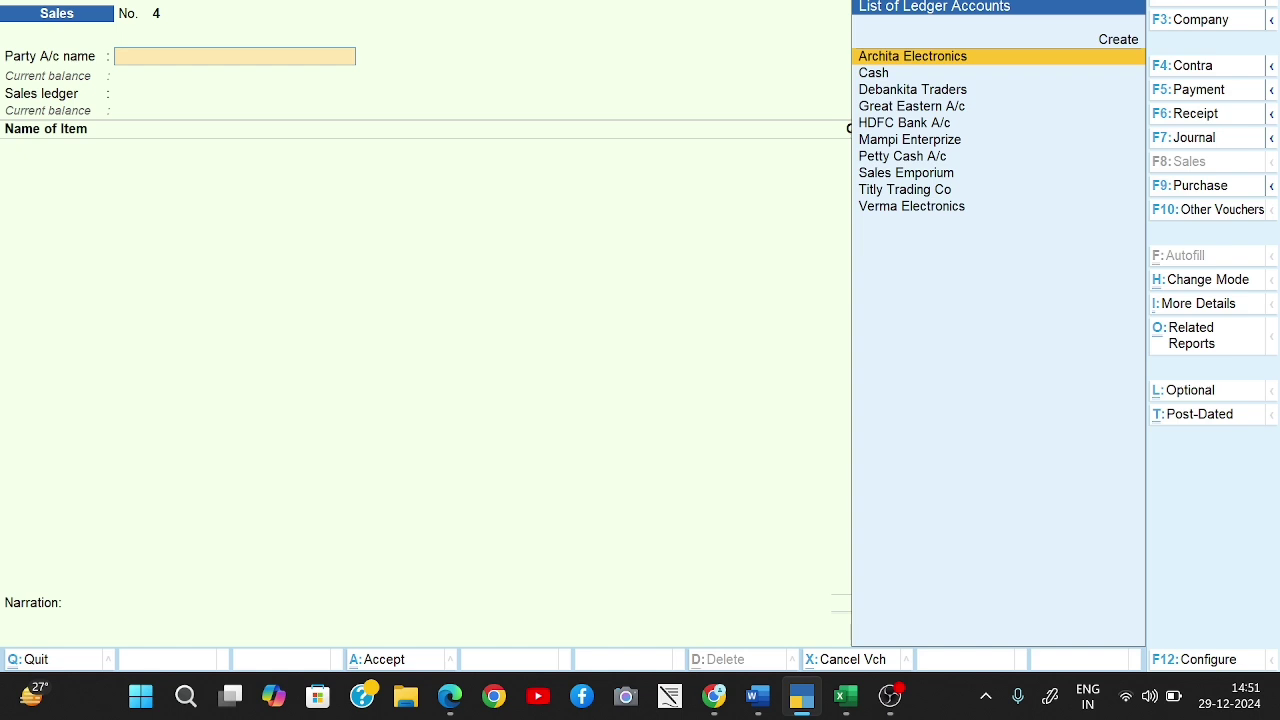
key("Return")
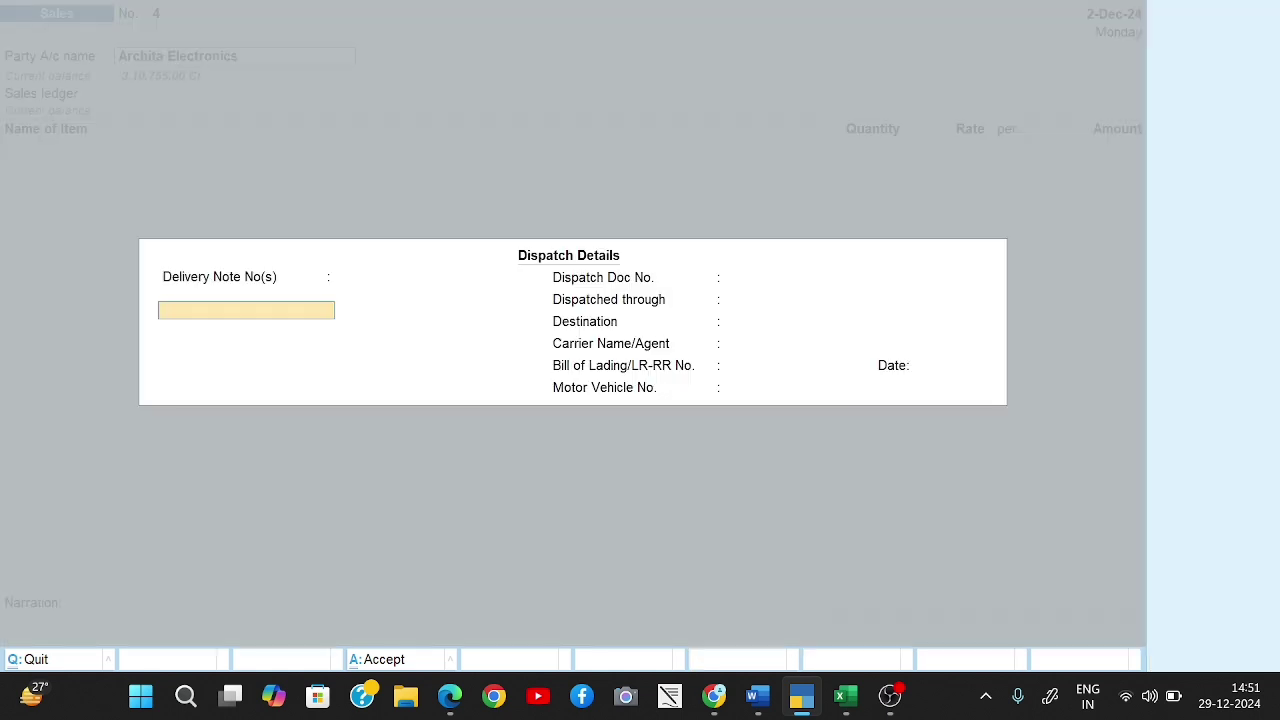
key("Escape")
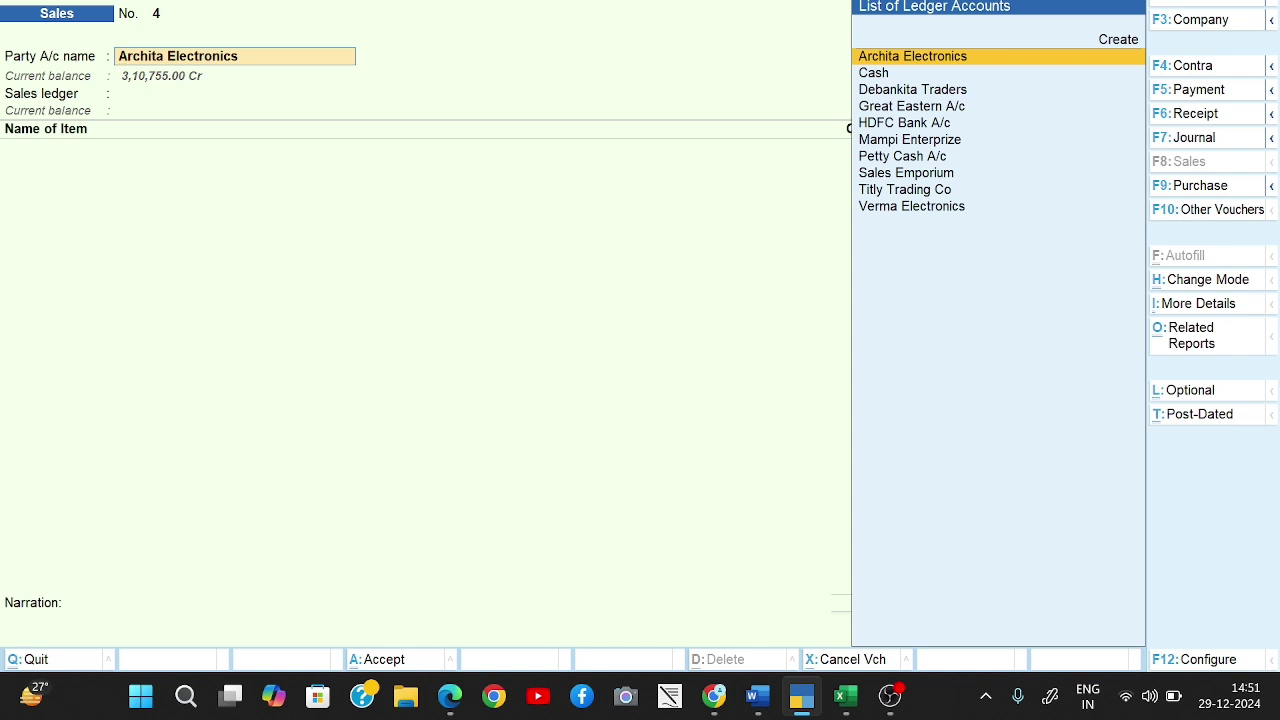
key("ctrl+Return")
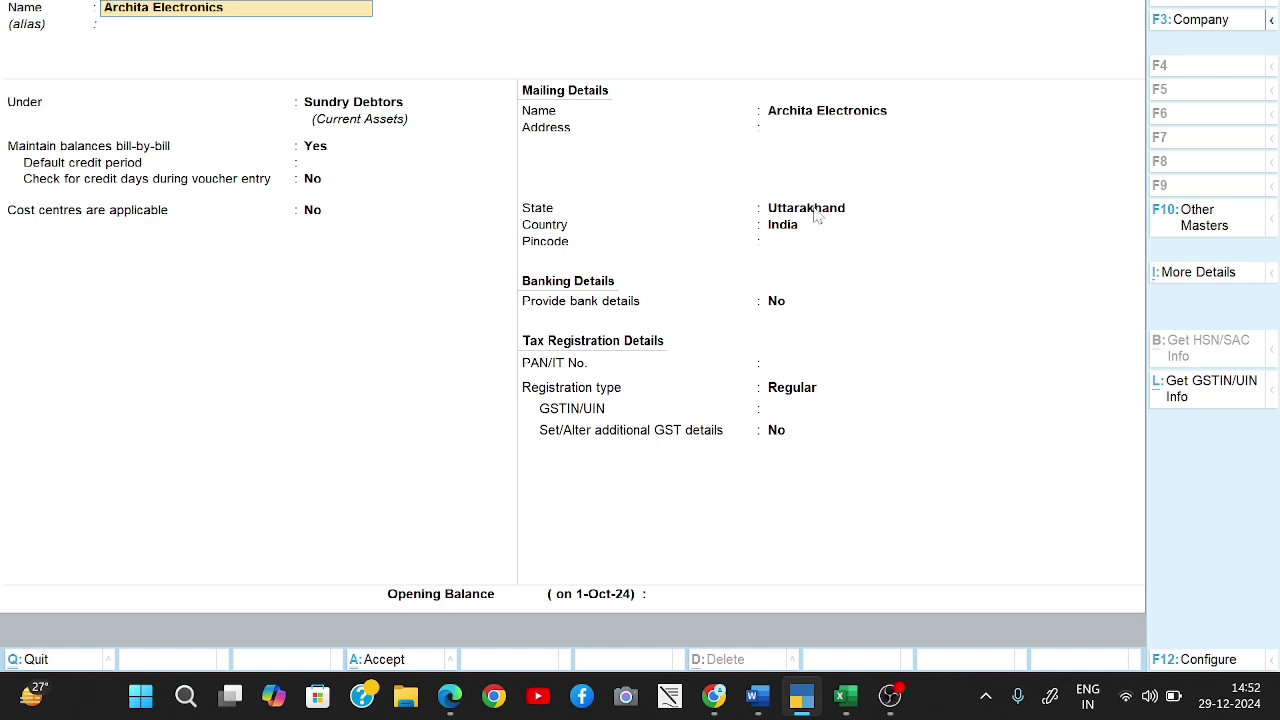
key("ctrl+a")
Skip the dispatch details, set the buyer's state to Uttarakhand, and accept the party details with the Regular registration type.
key("Return")
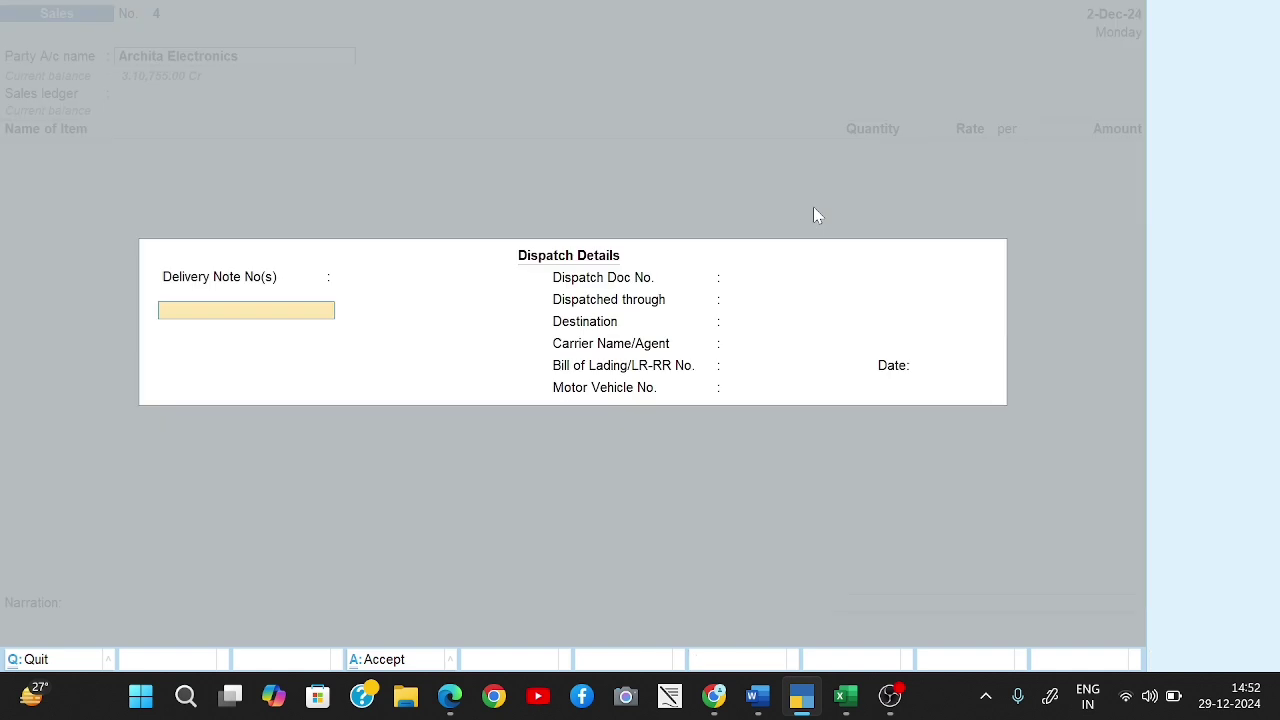
key("ctrl+a")
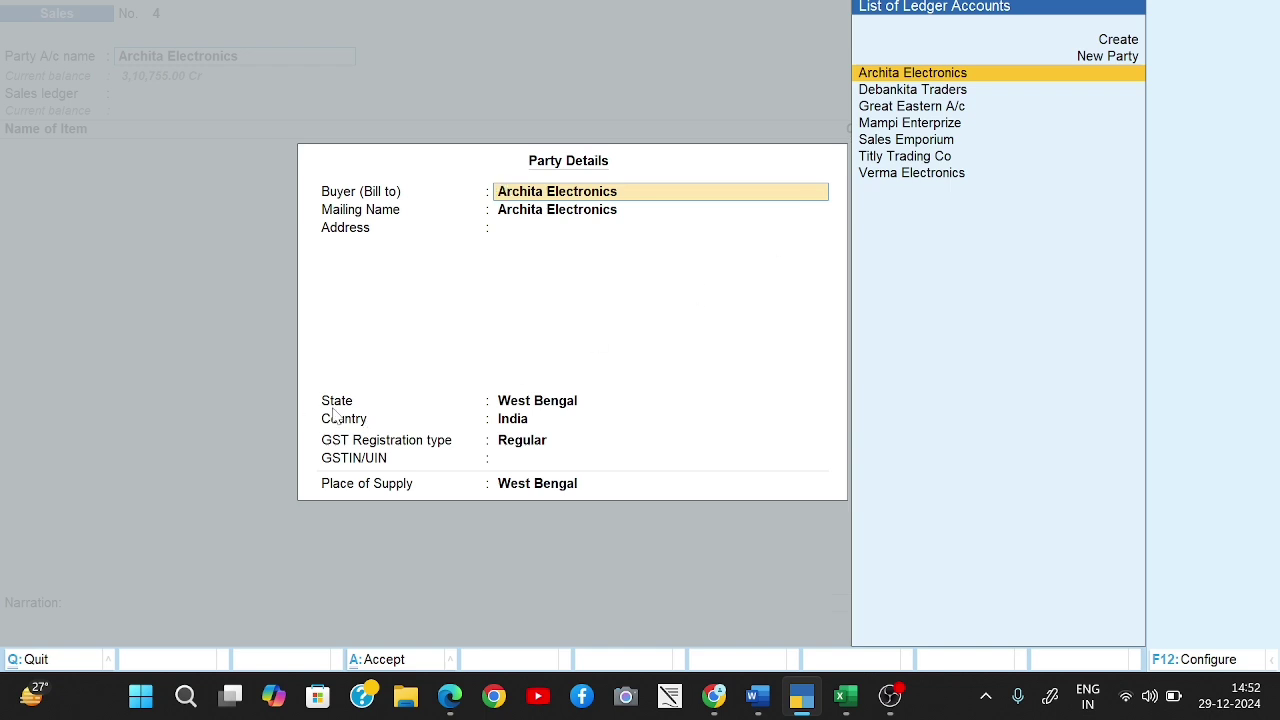
left_click(521, 404)
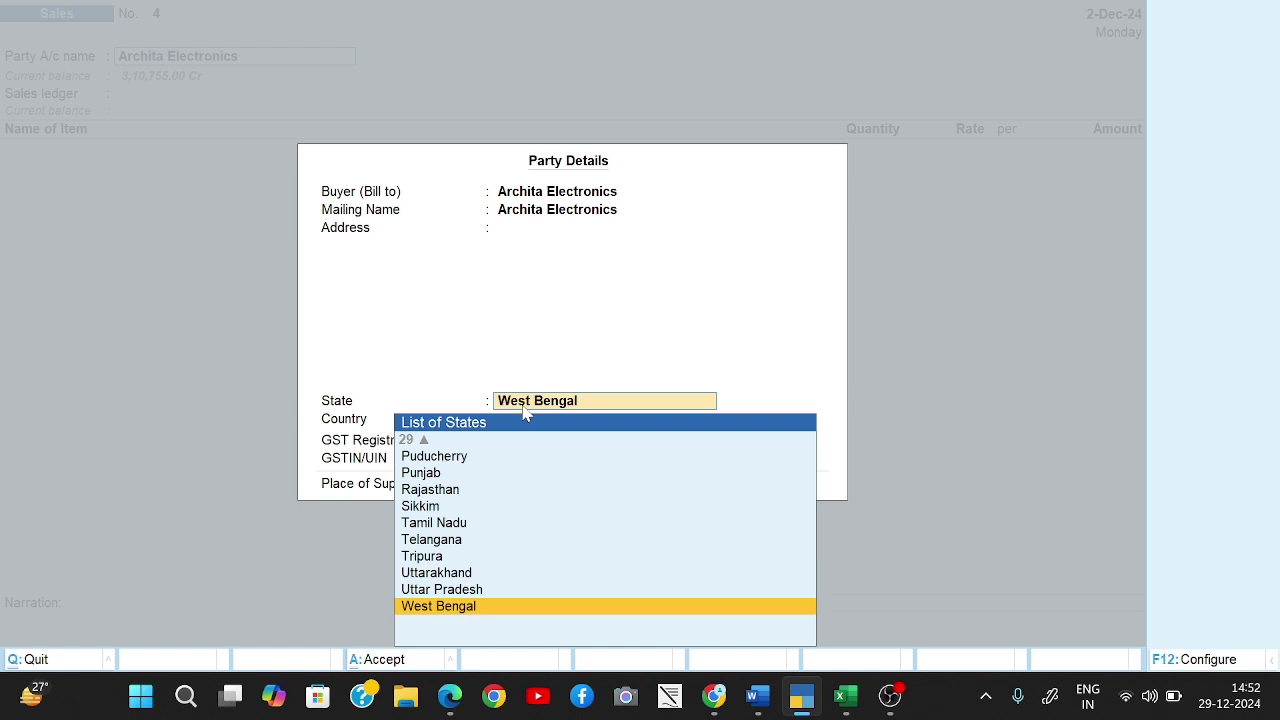
key("Up")
key("Up")
key("Return")
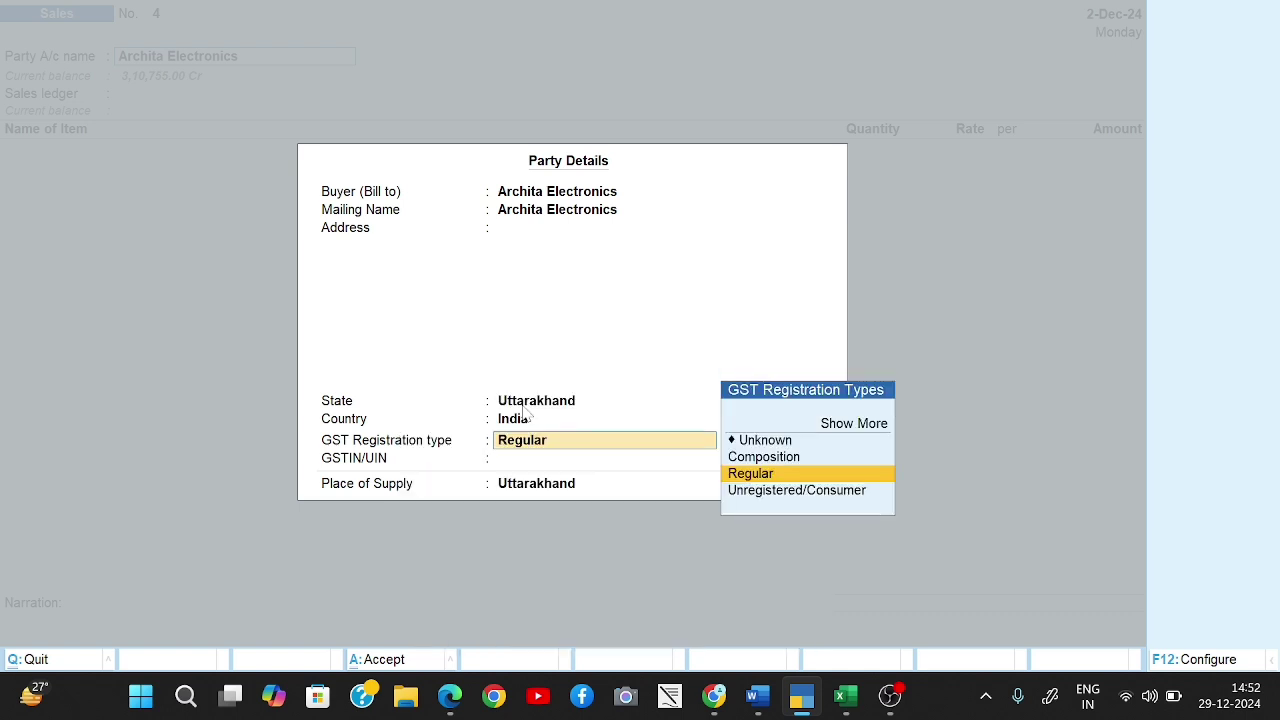
key("Return")
key("Return")
key("Return")
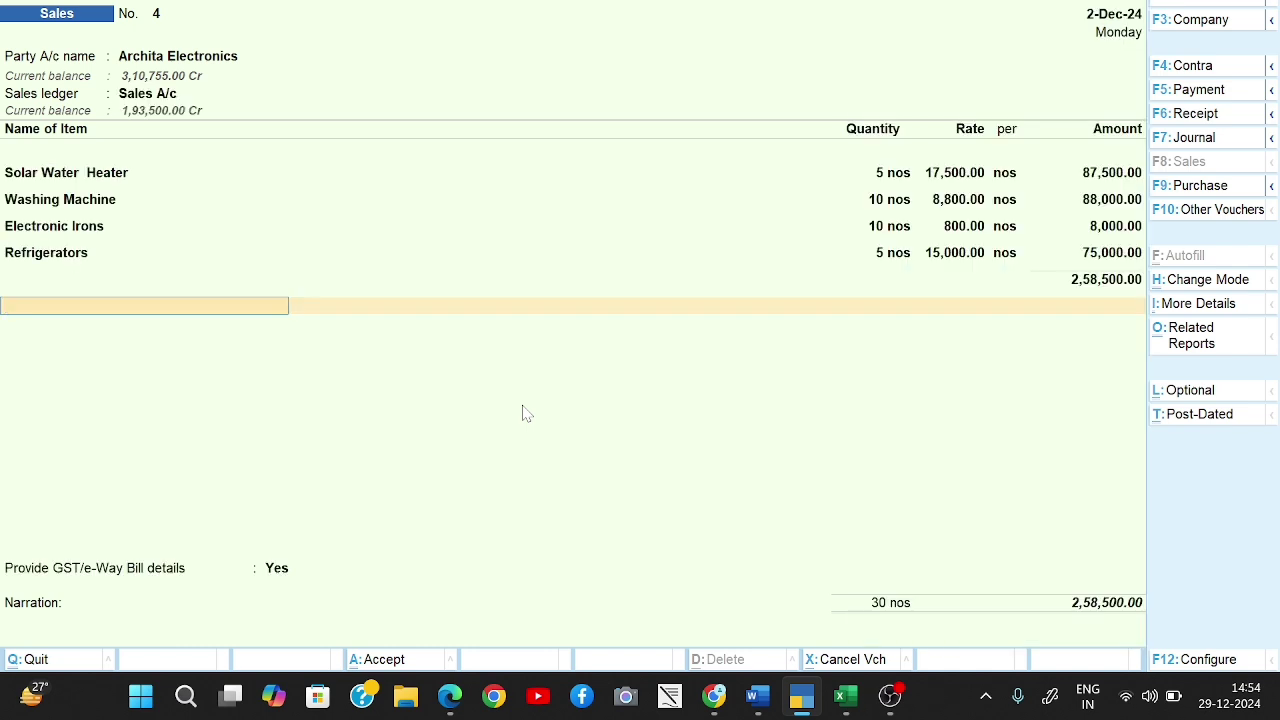
Add the IGST ledger below the four items in the Archita Electronics sales voucher.
type("I")
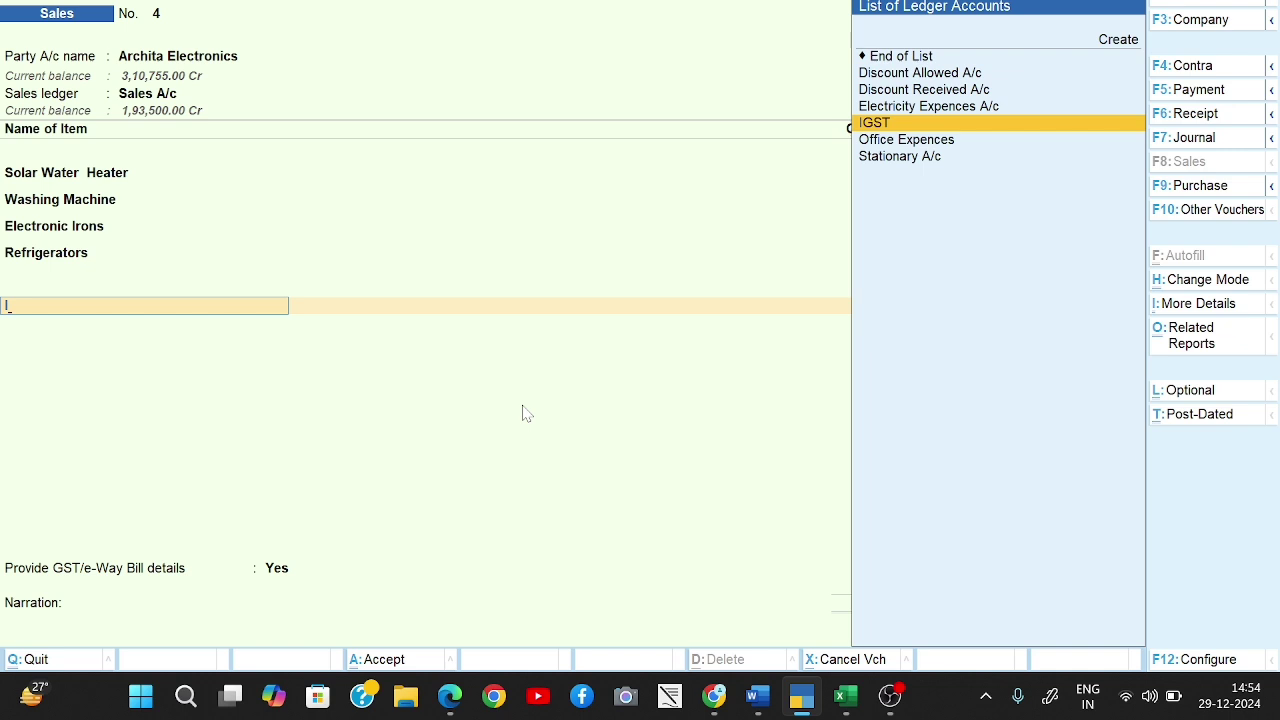
type("gst")
key("Return")
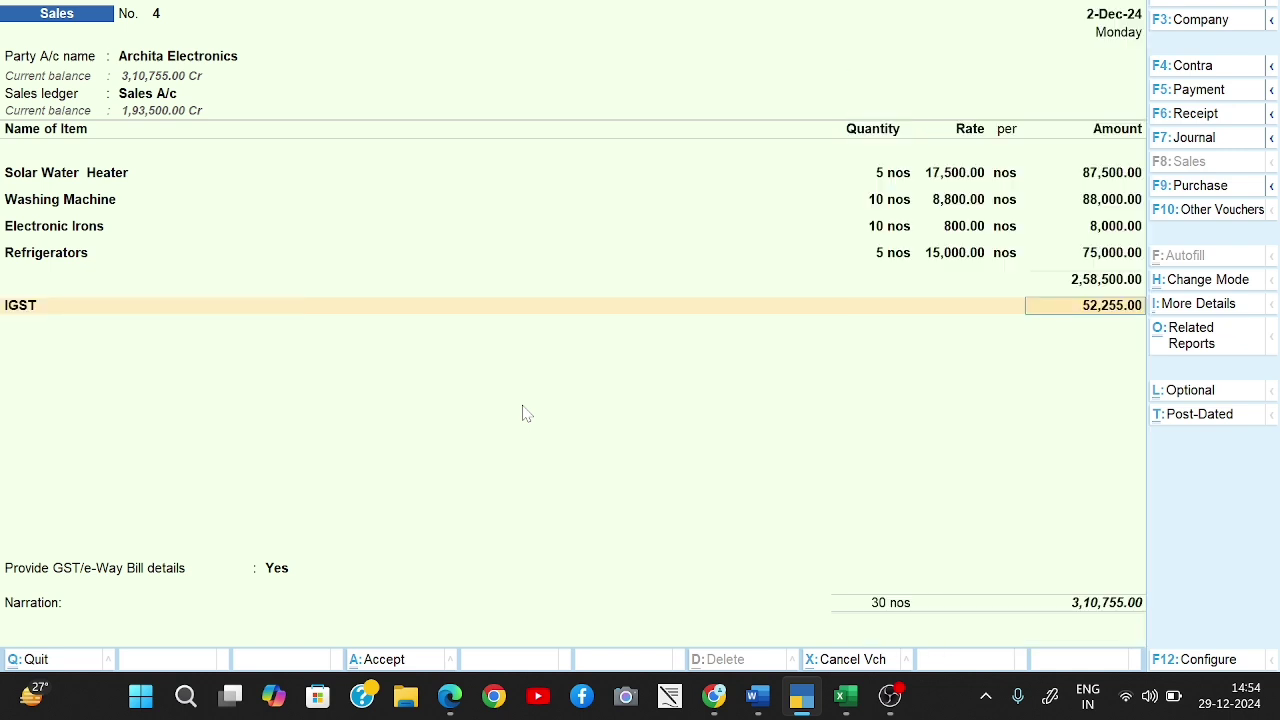